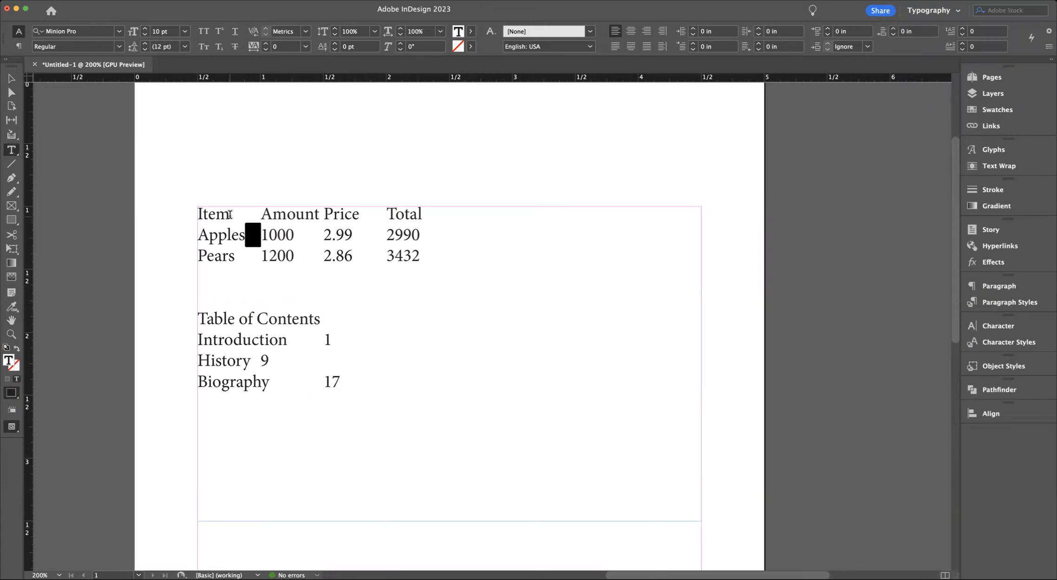
Reveal the document's hidden characters and inspect the tab marks in the header row and the empty paragraph marks below the table.
click(246, 219)
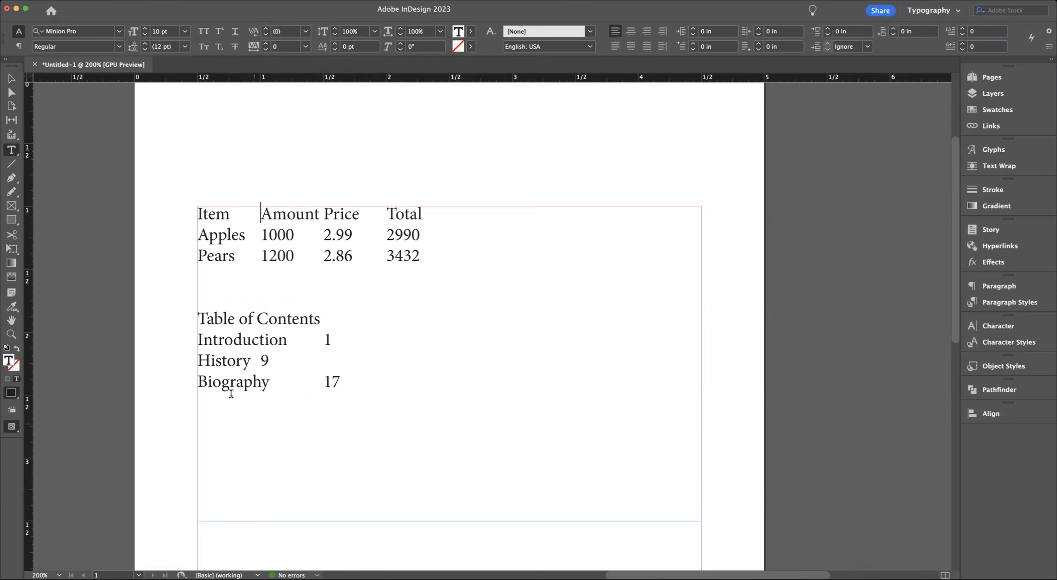
double_click(246, 210)
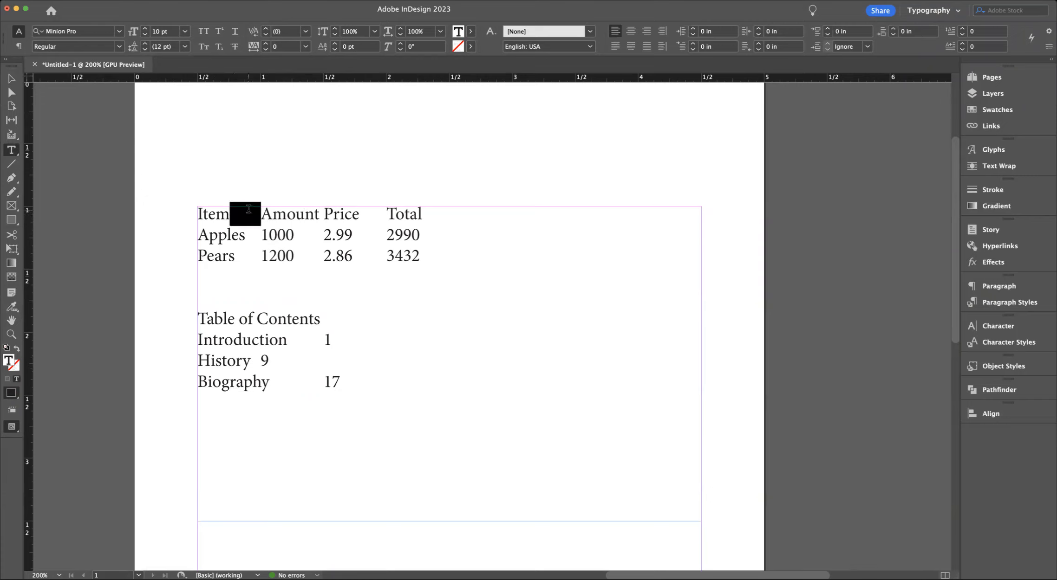
double_click(322, 215)
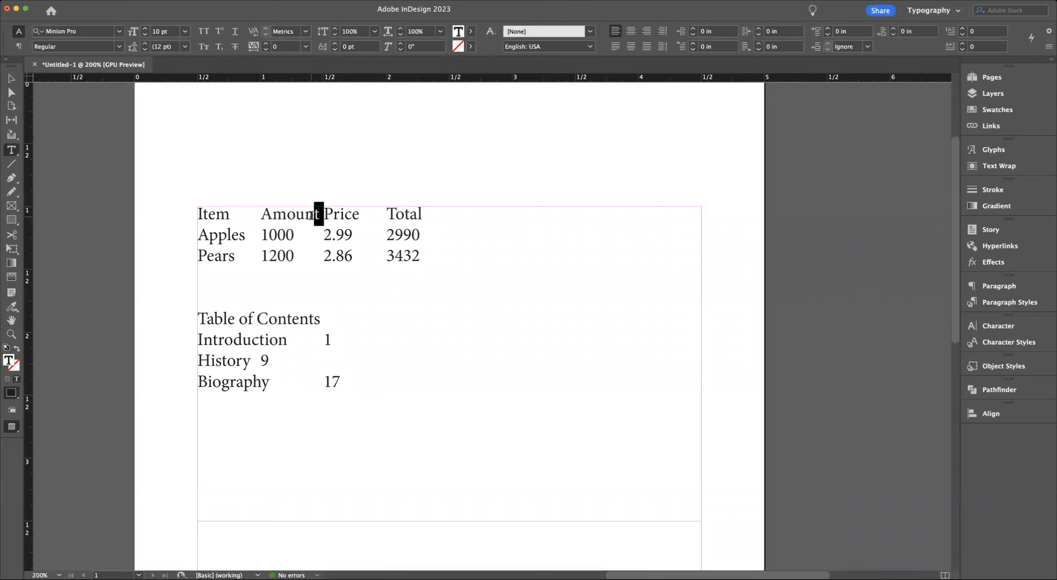
click(314, 215)
click(123, 1)
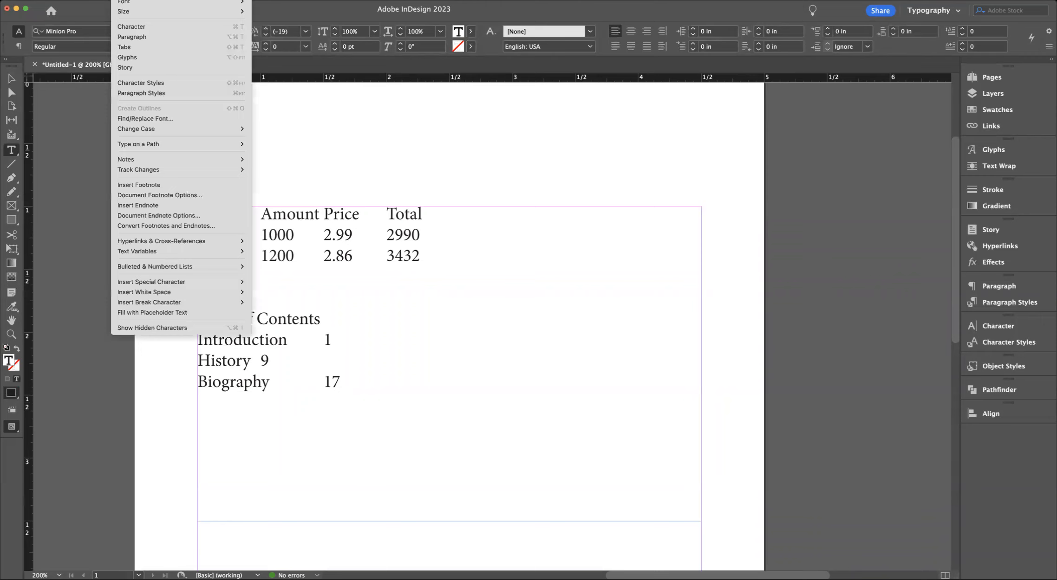
click(170, 328)
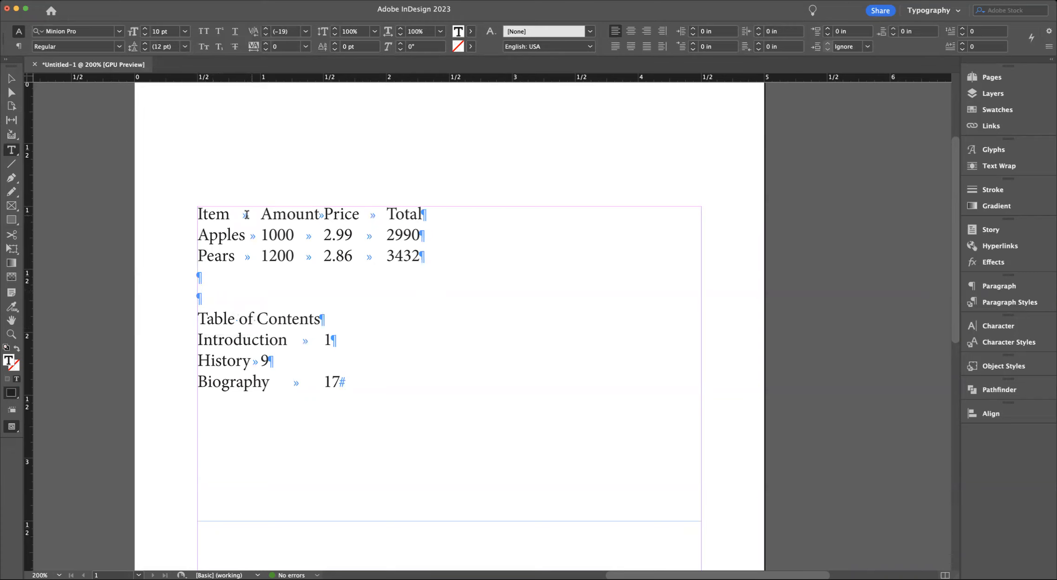
drag(239, 214, 253, 215)
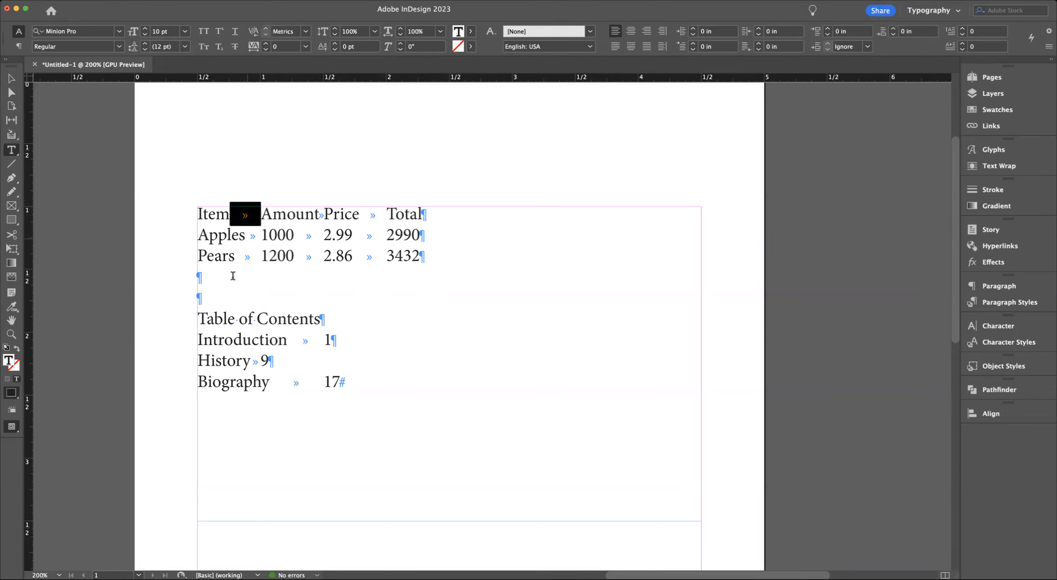
drag(205, 278, 199, 279)
click(204, 300)
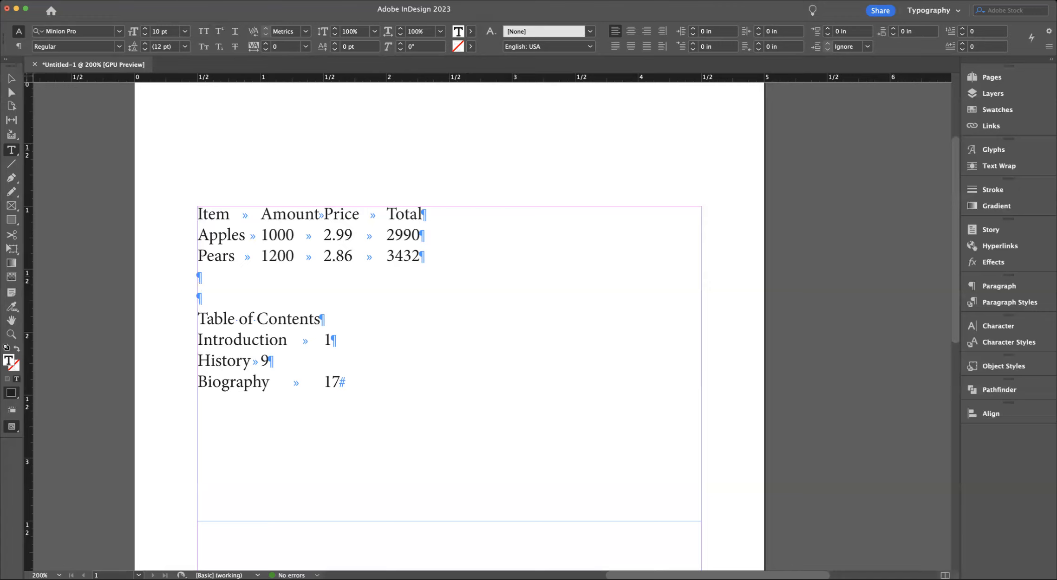
Open the Tabs ruler for the three selected rows of the Item table, snap it above the text frame and widen it.
click(123, 0)
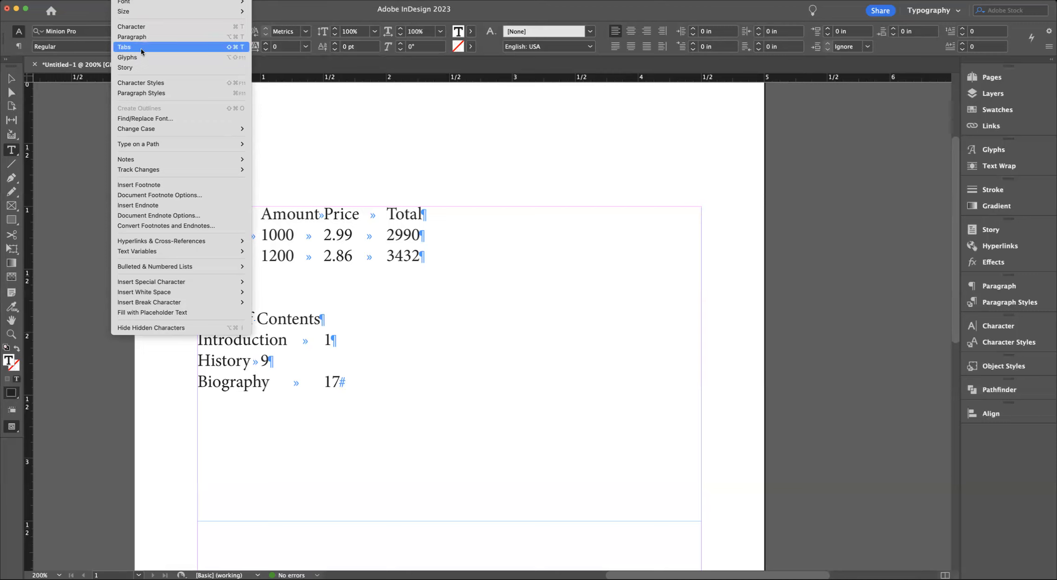
click(120, 46)
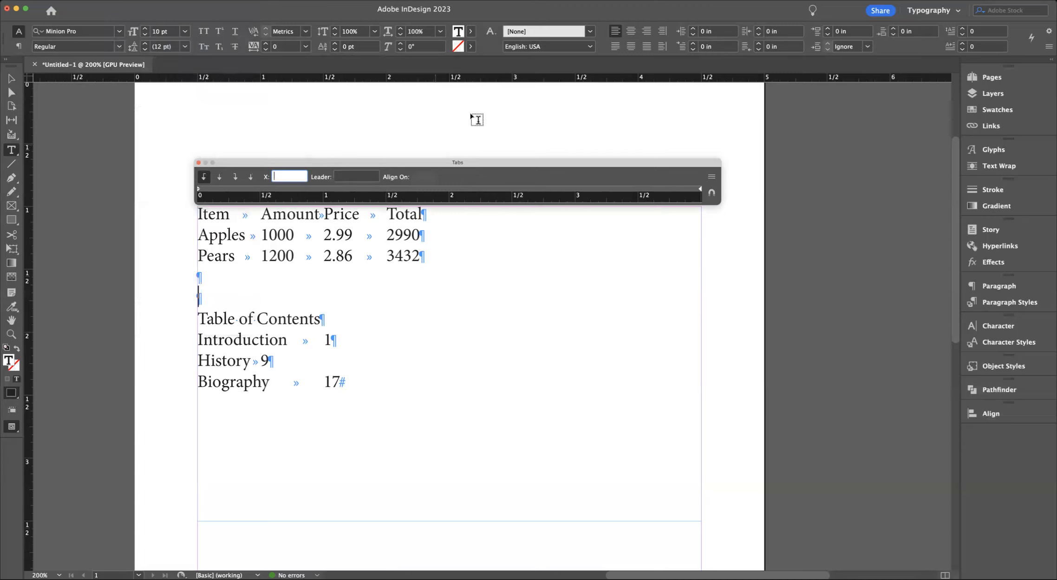
drag(568, 162, 549, 106)
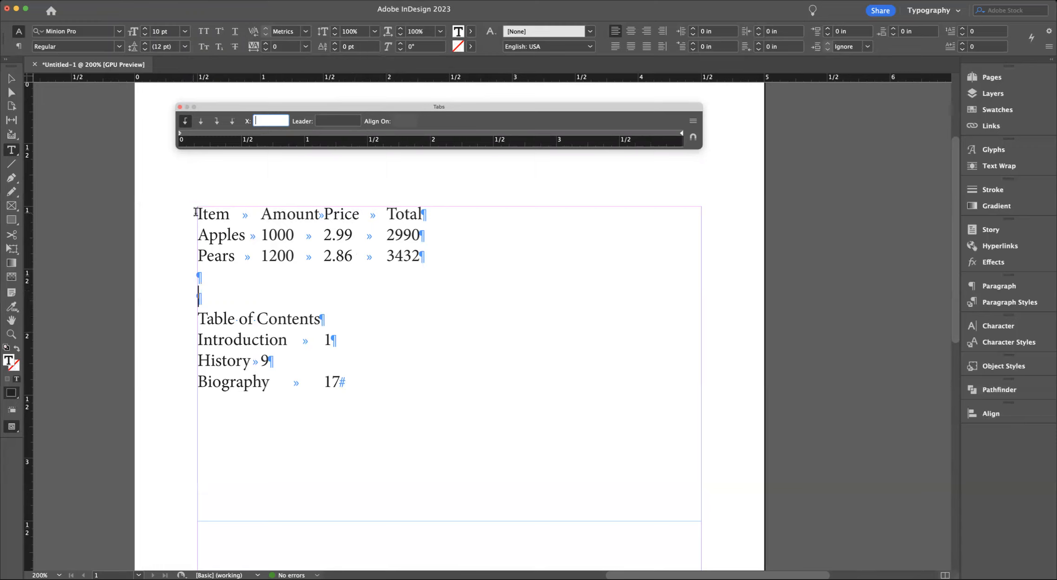
drag(198, 211, 502, 251)
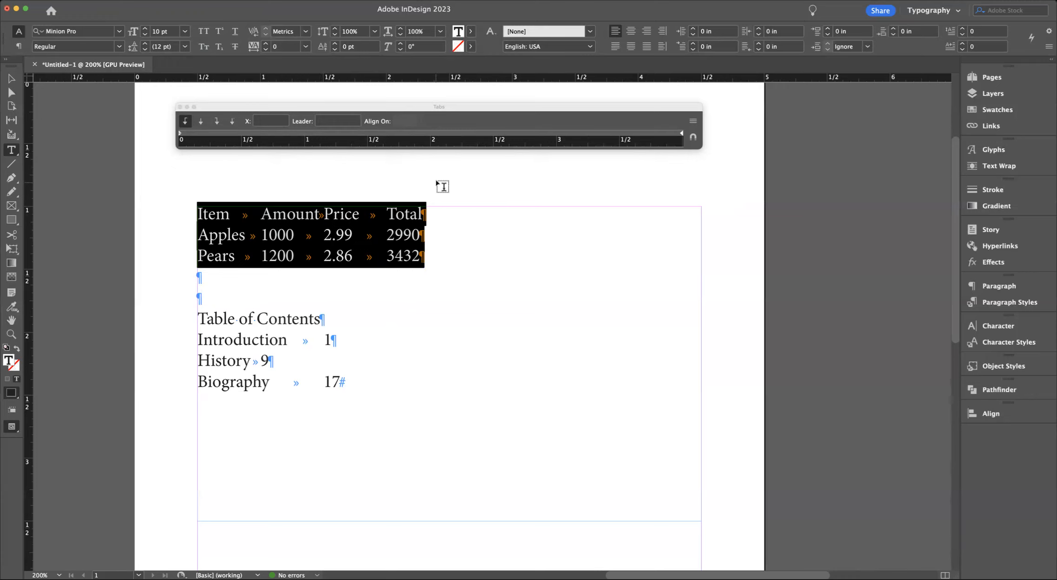
click(692, 139)
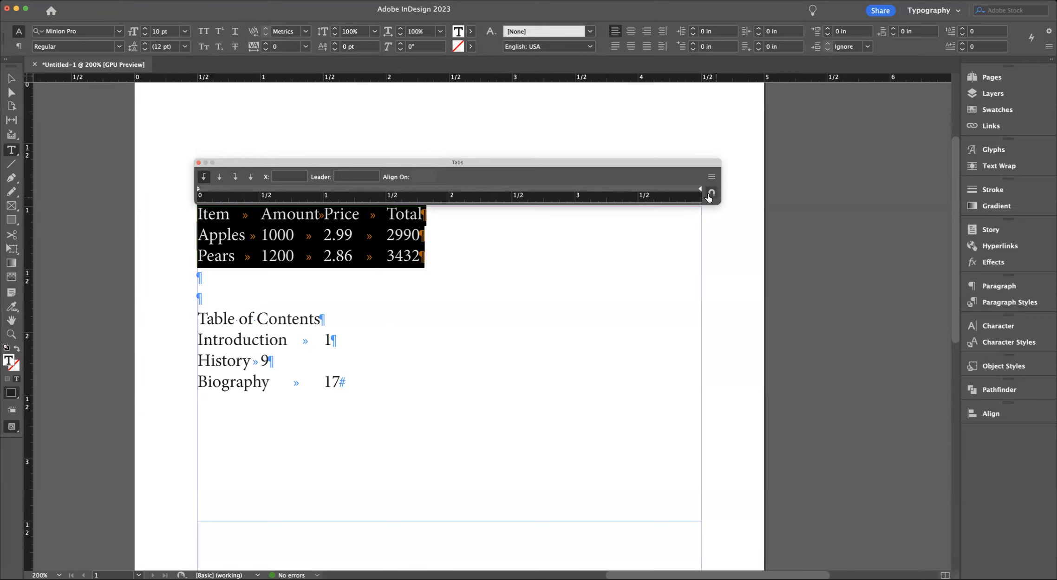
drag(716, 200, 881, 206)
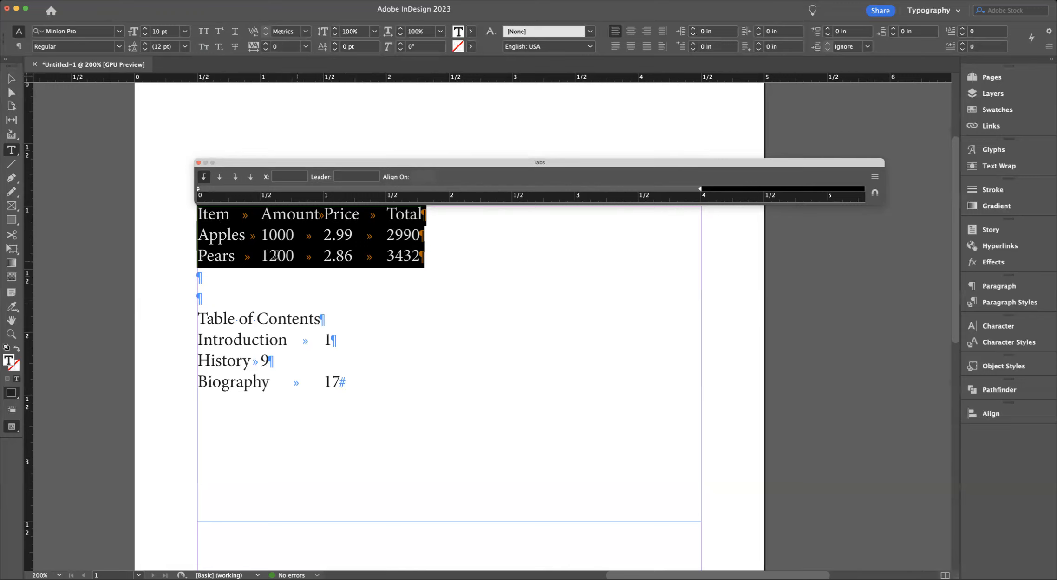
Set right-aligned tab stops at 1 in, 2 in and 3 in for the selected table rows.
click(235, 178)
click(321, 188)
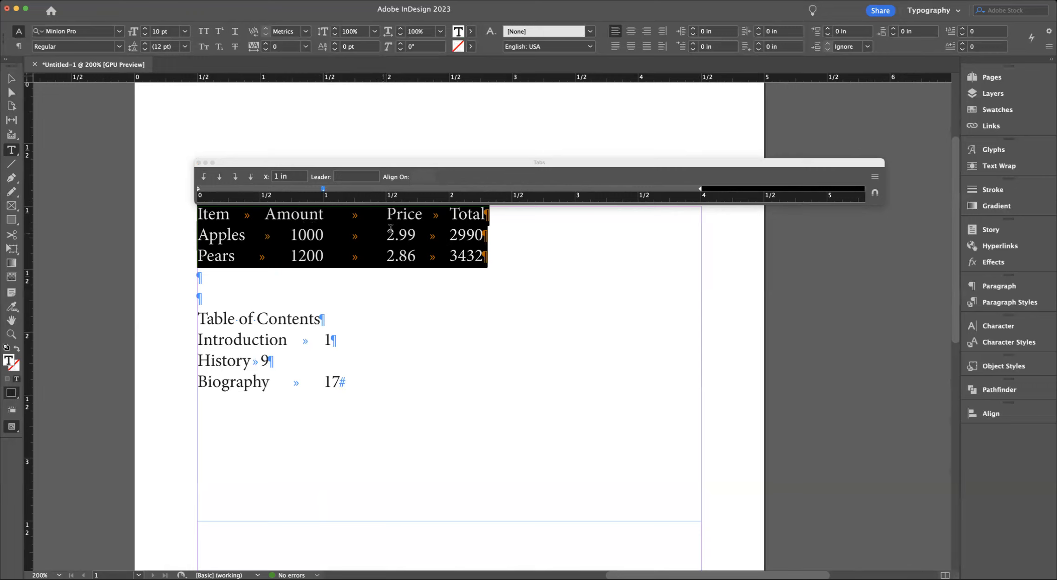
click(449, 188)
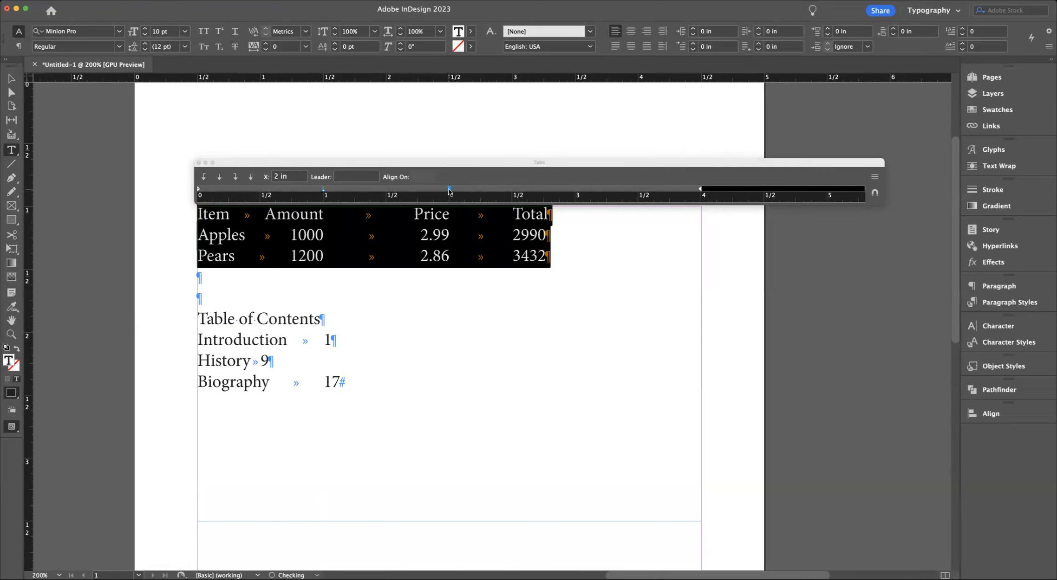
scroll(445, 270, down, 1)
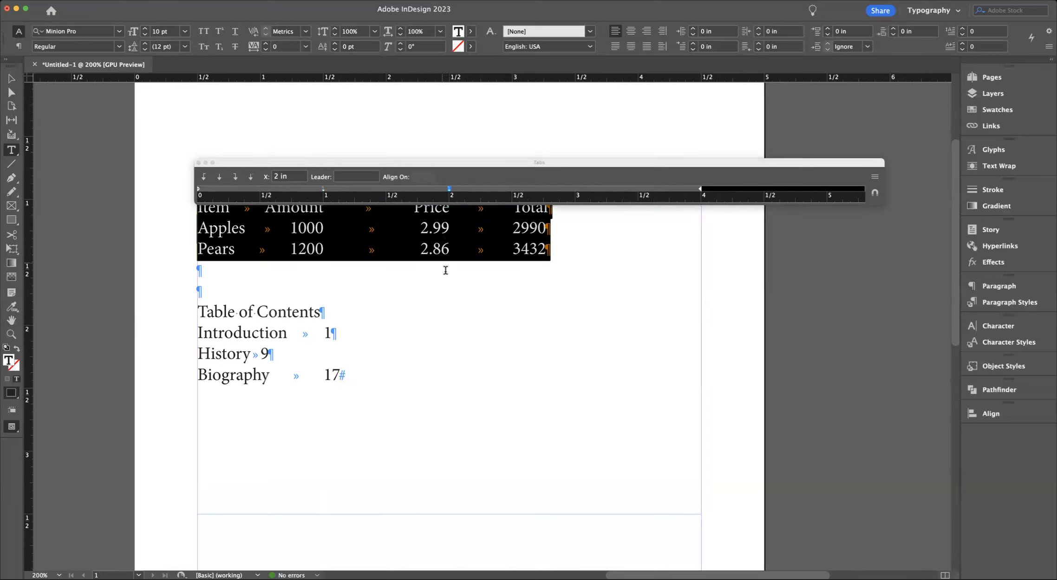
click(575, 190)
Move the Amount column's tab stop to 1.25 in, try left and center alignment on it, and set it to decimal alignment.
scroll(530, 282, up, 5)
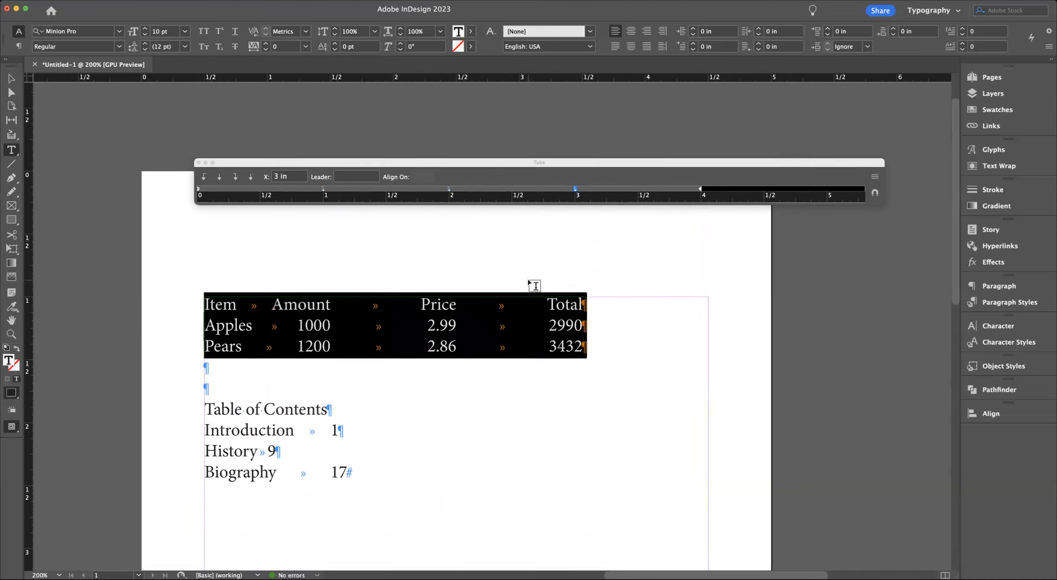
scroll(534, 285, right, 2)
scroll(534, 285, down, 1)
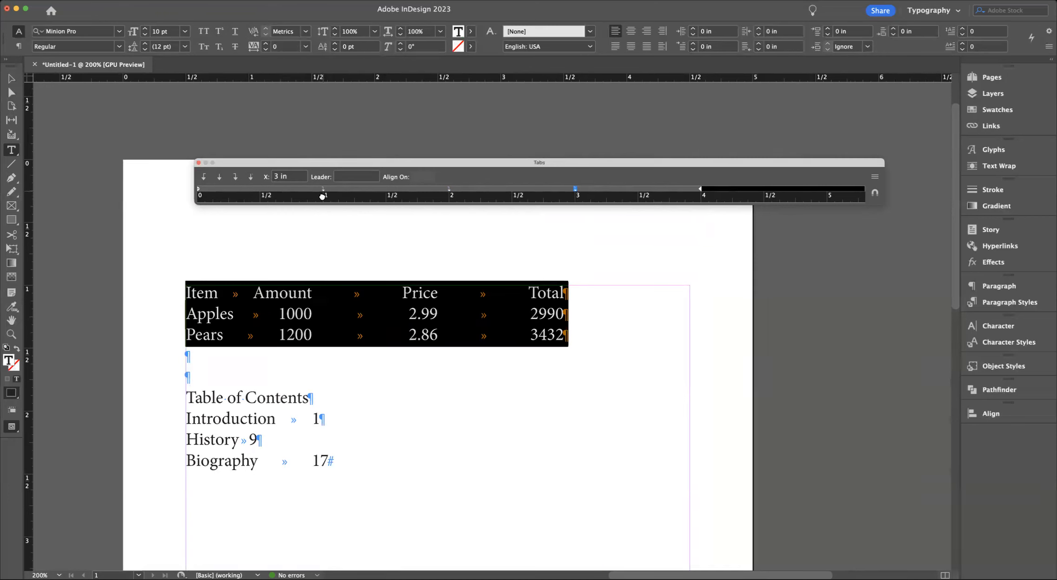
drag(323, 187, 355, 188)
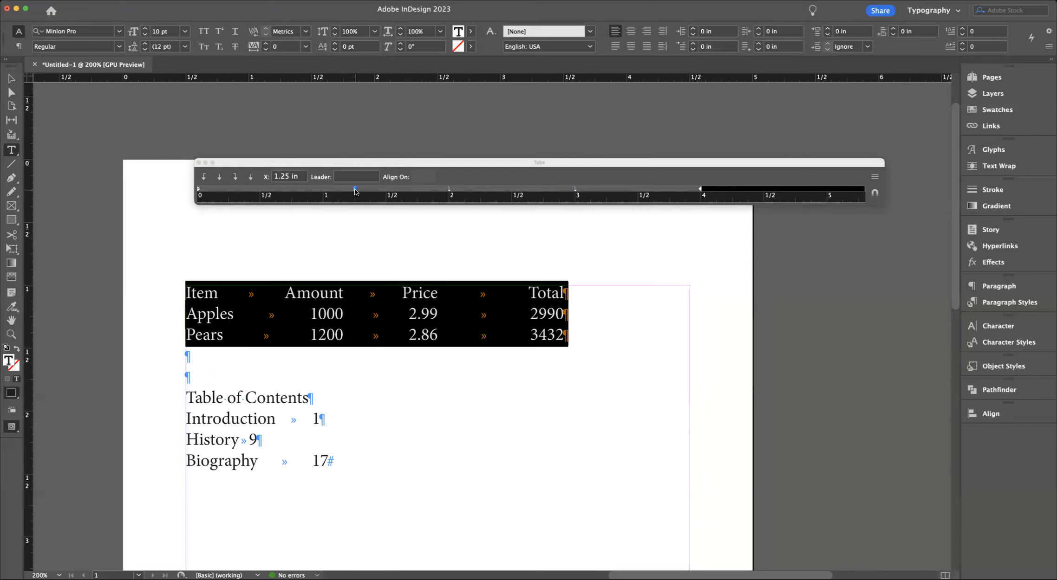
click(204, 180)
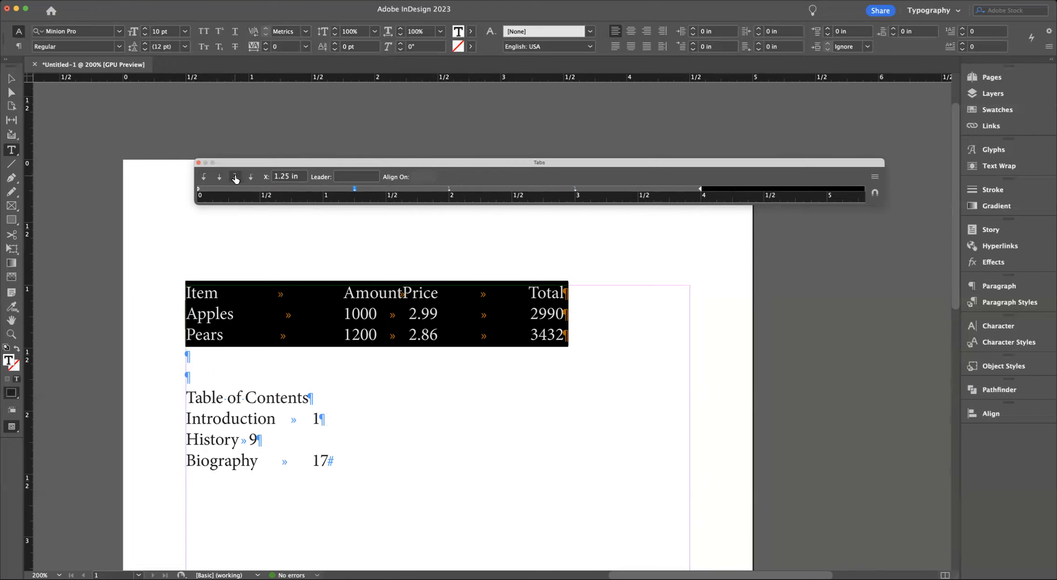
click(218, 179)
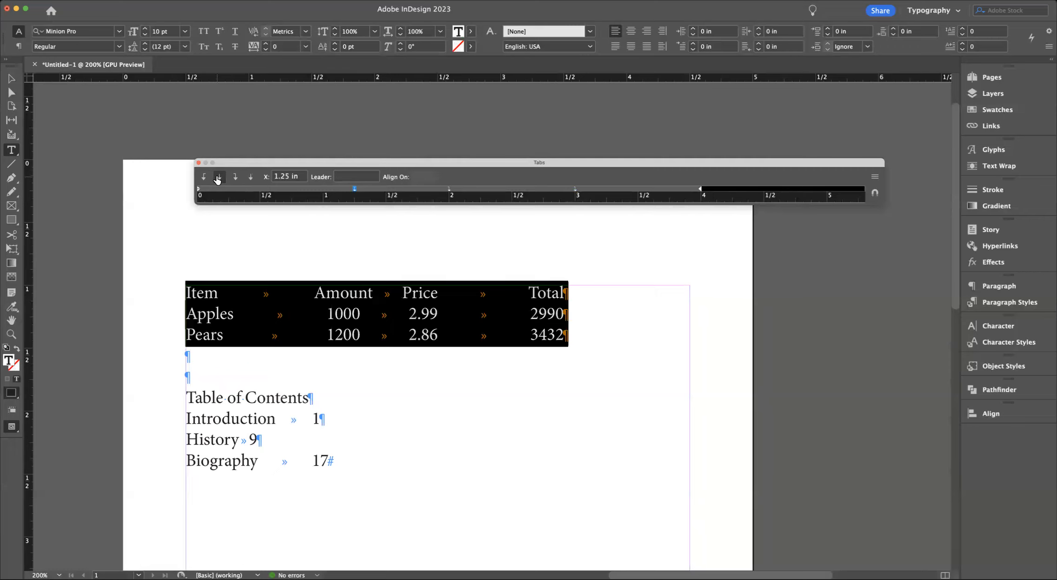
click(250, 180)
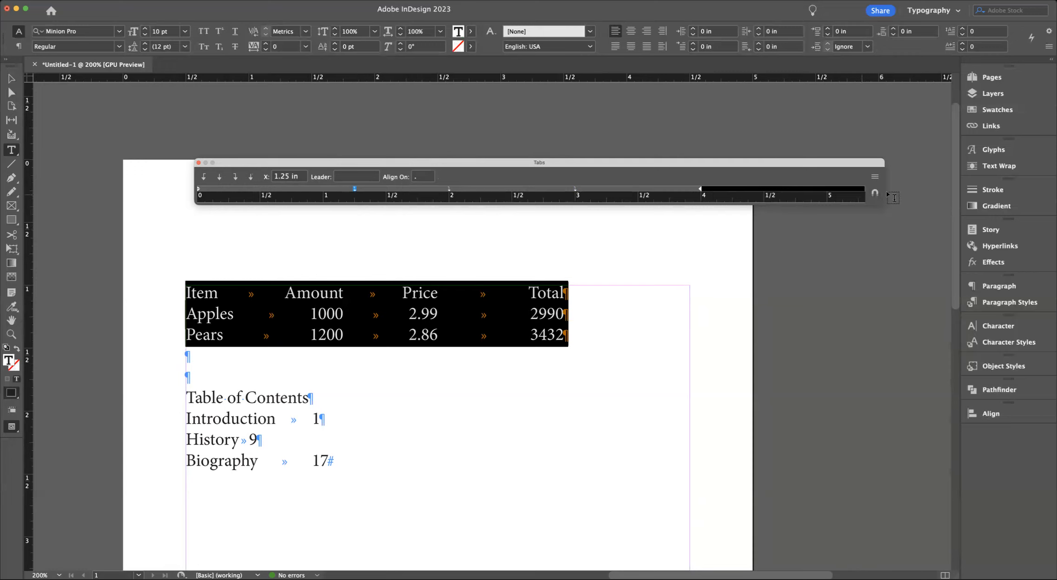
Snap the Tabs ruler above the text frame again and make the 2 in tab stop align on the decimal point.
click(874, 192)
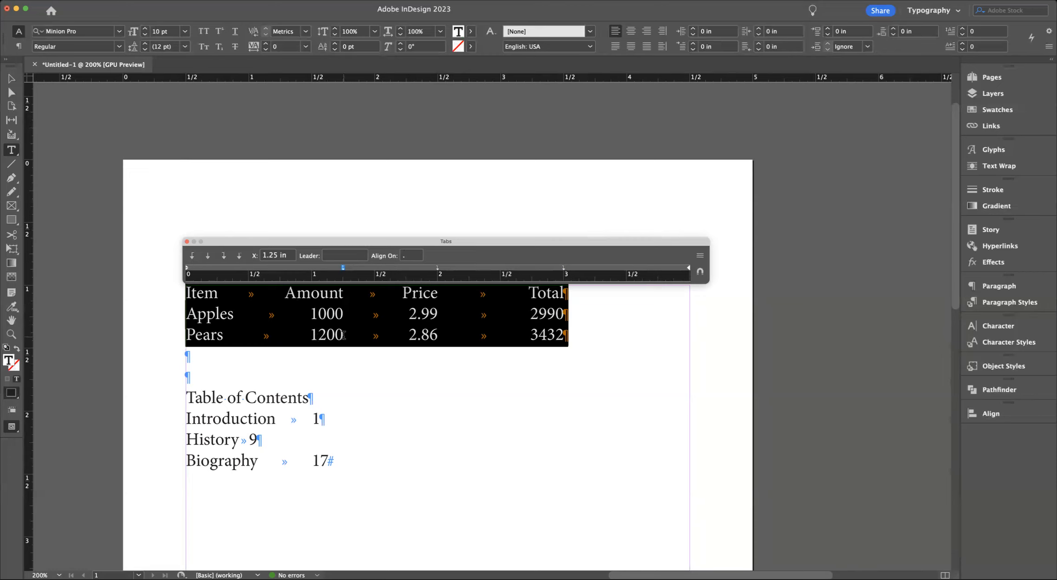
click(436, 267)
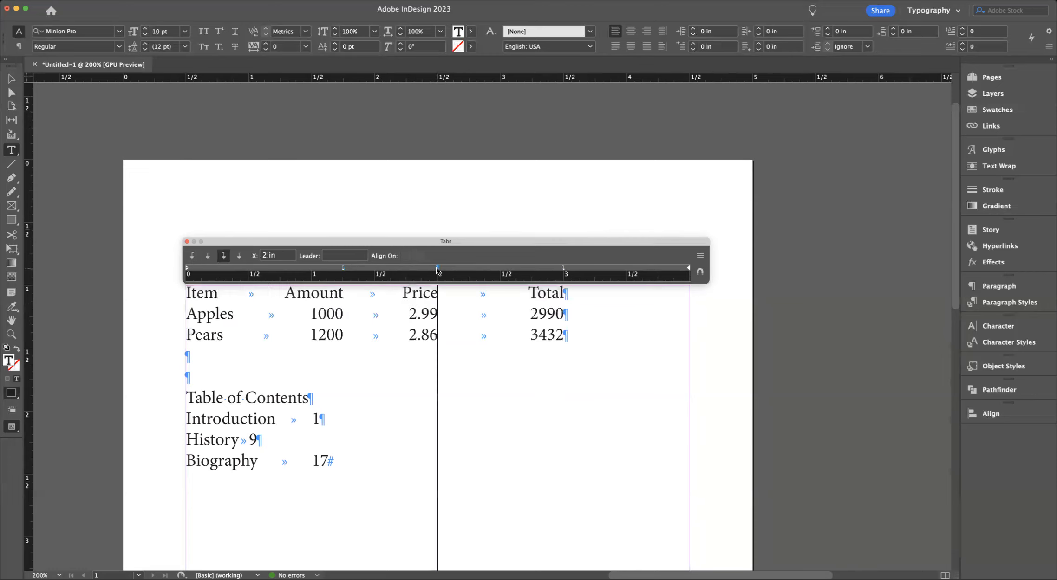
click(238, 257)
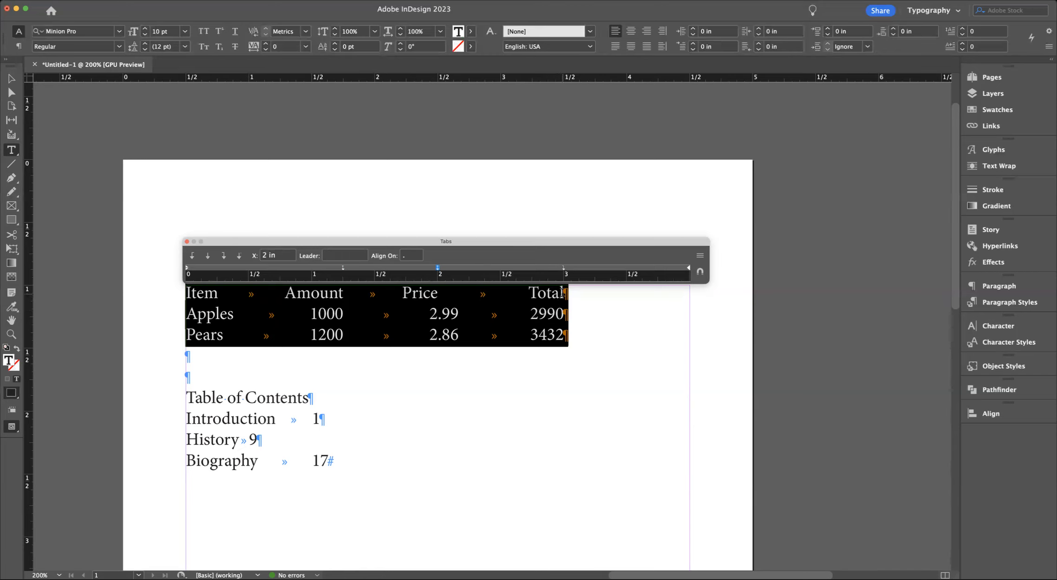
Add a tab after the Total heading and enter "Lbs" as a fifth column heading.
click(562, 292)
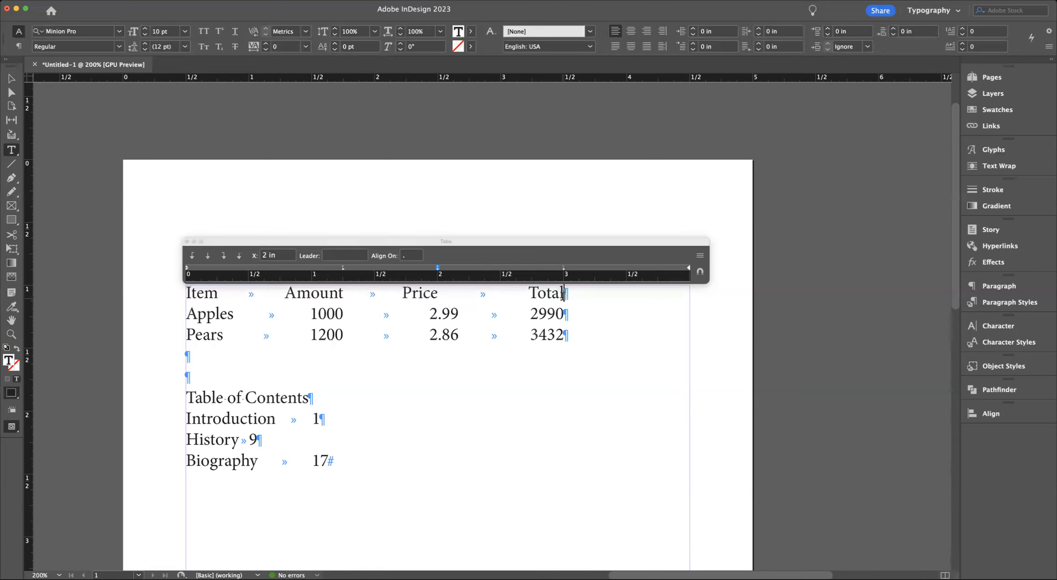
scroll(563, 294, down, 2)
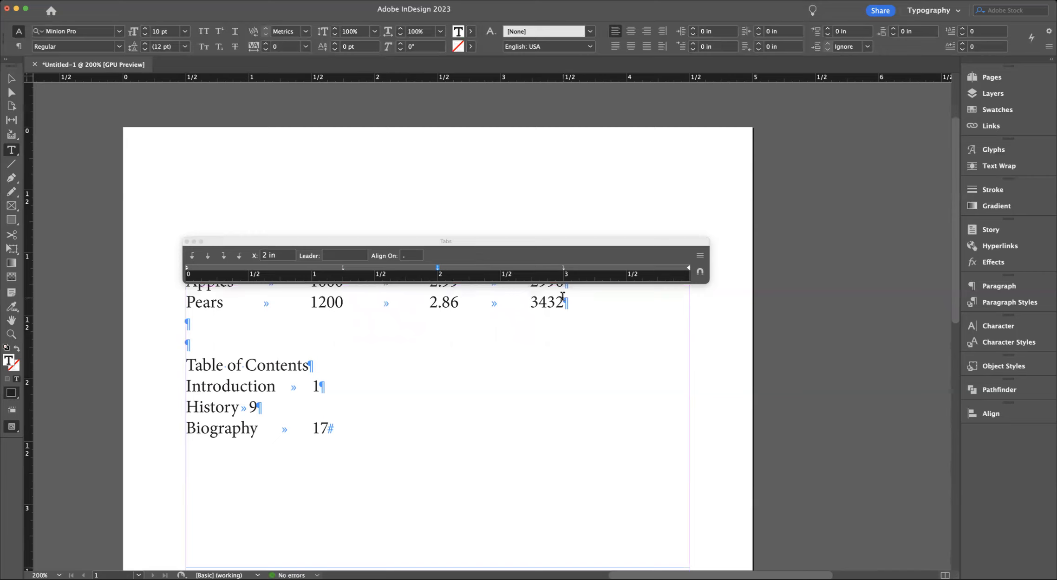
scroll(512, 303, up, 4)
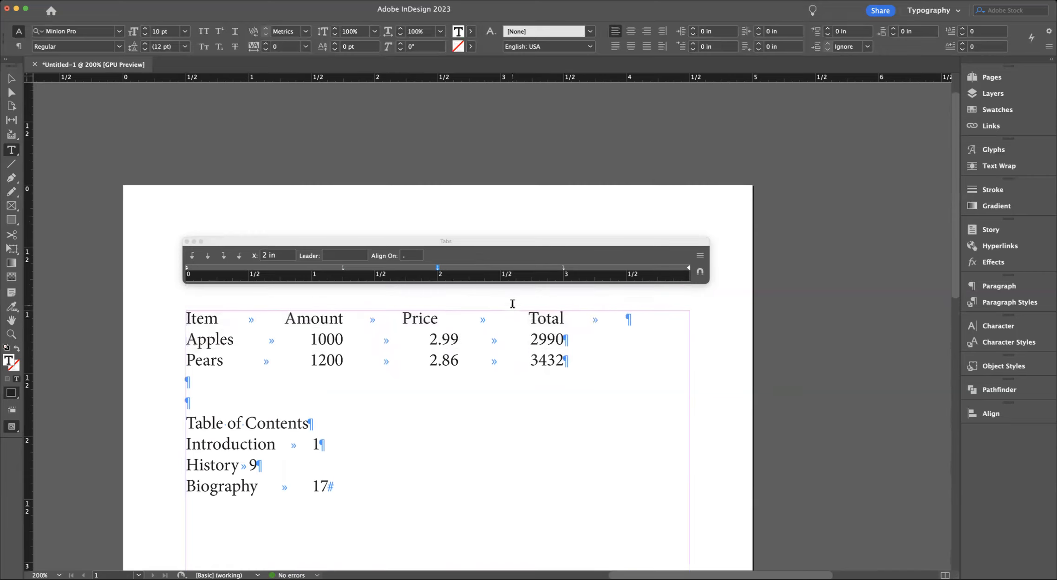
click(623, 326)
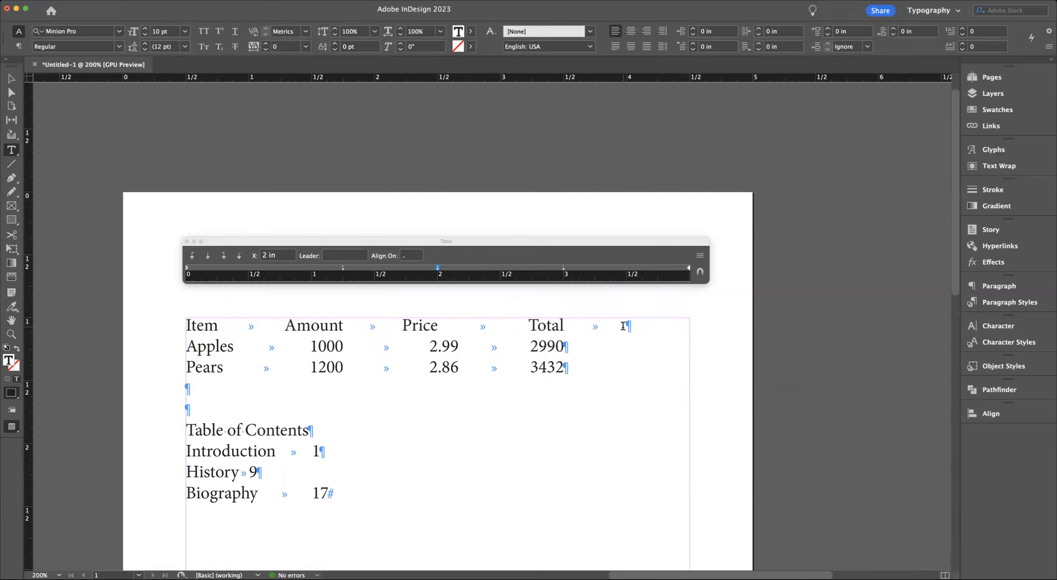
text(L)
scroll(623, 326, up, 2)
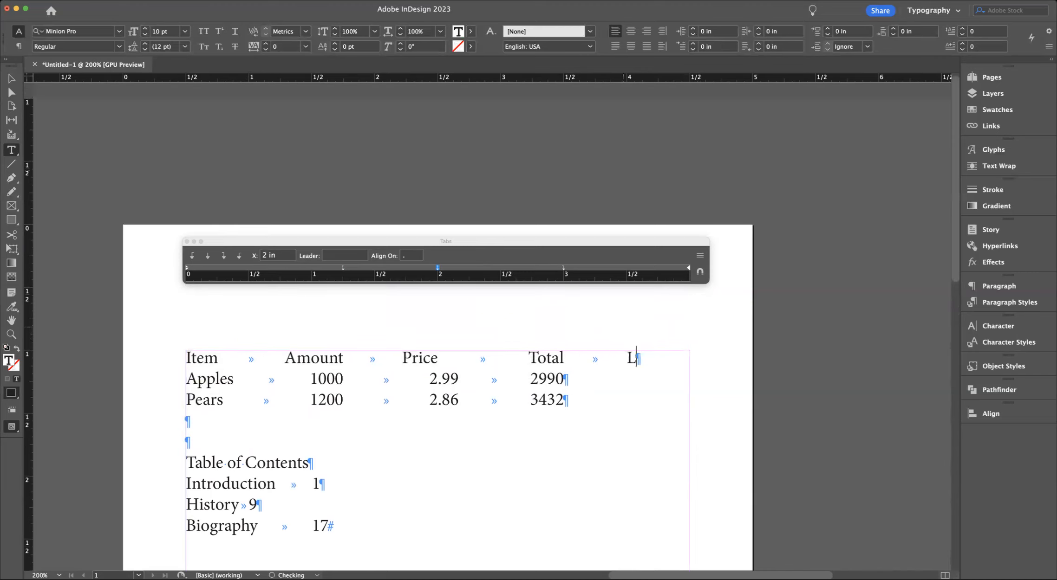
text(bs)
drag(626, 358, 637, 357)
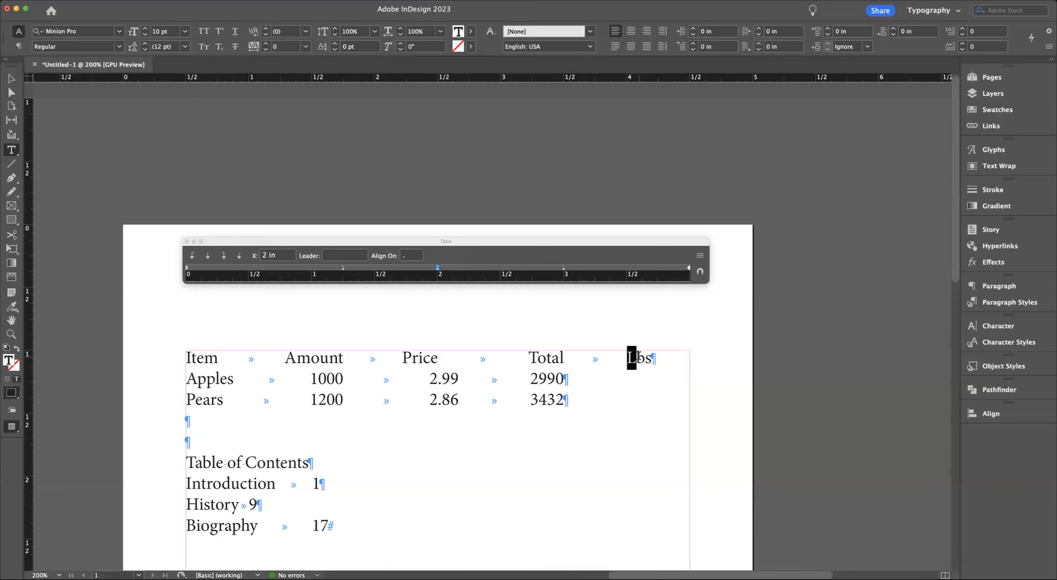
text(l)
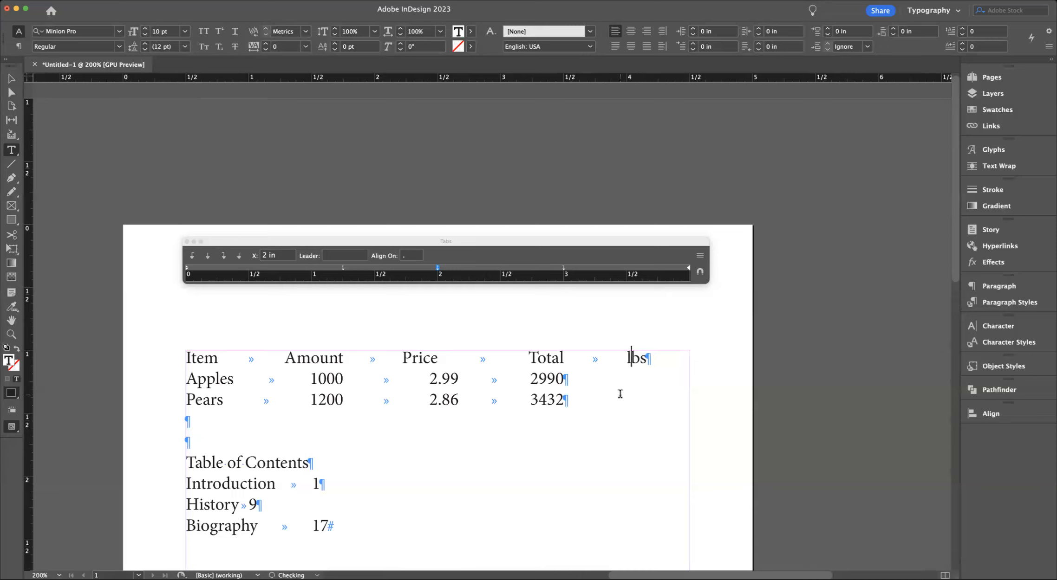
drag(626, 358, 633, 358)
text(L)
Replace the "Lbs" column heading with "Pounds".
scroll(663, 365, right, 5)
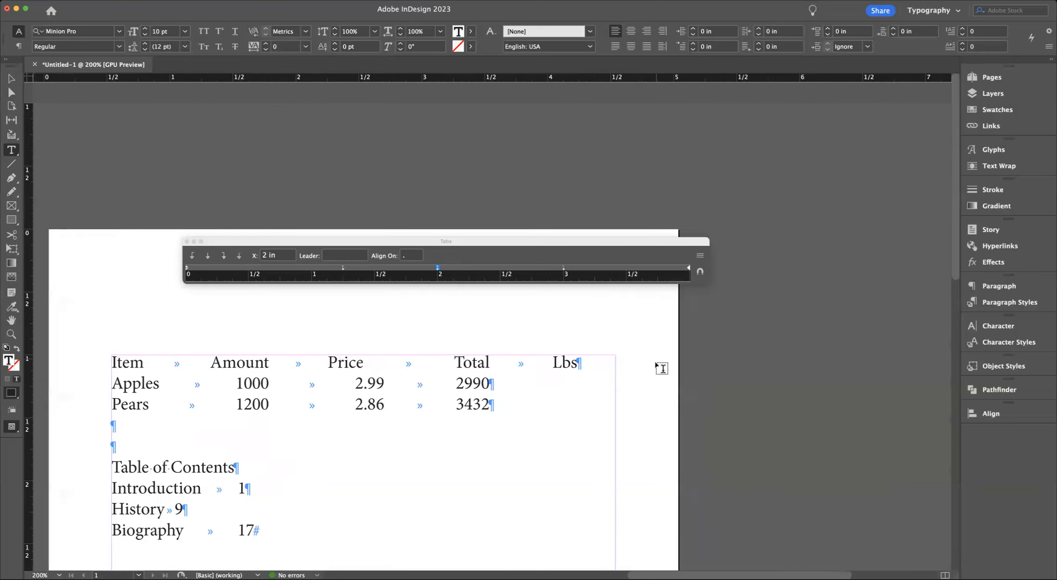
drag(575, 364, 542, 365)
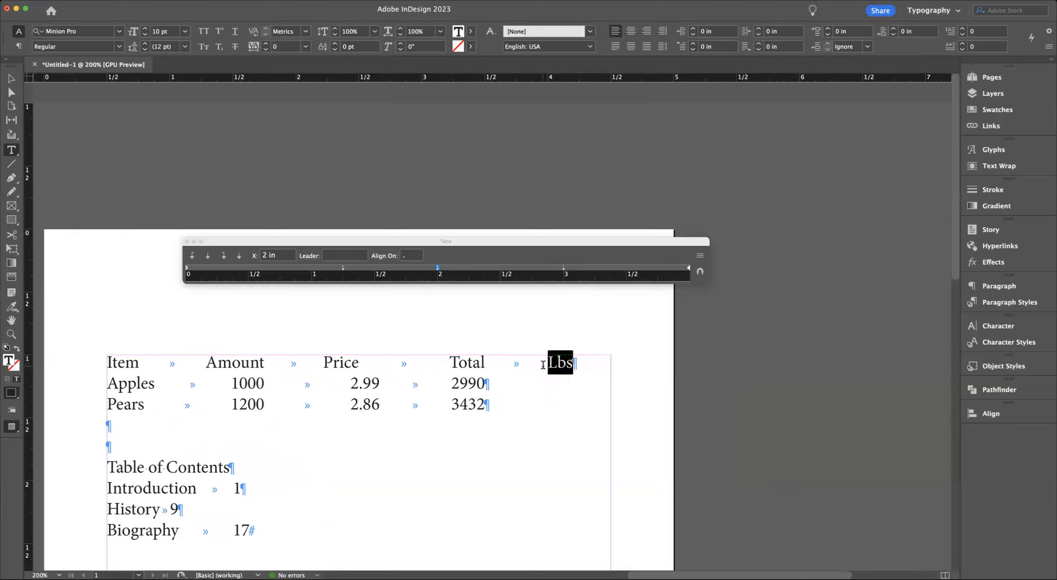
text(Pounds)
Add a tab and a Pounds value to each item row: 1000 for Apples and 1200 for Pears.
click(519, 386)
key(Tab)
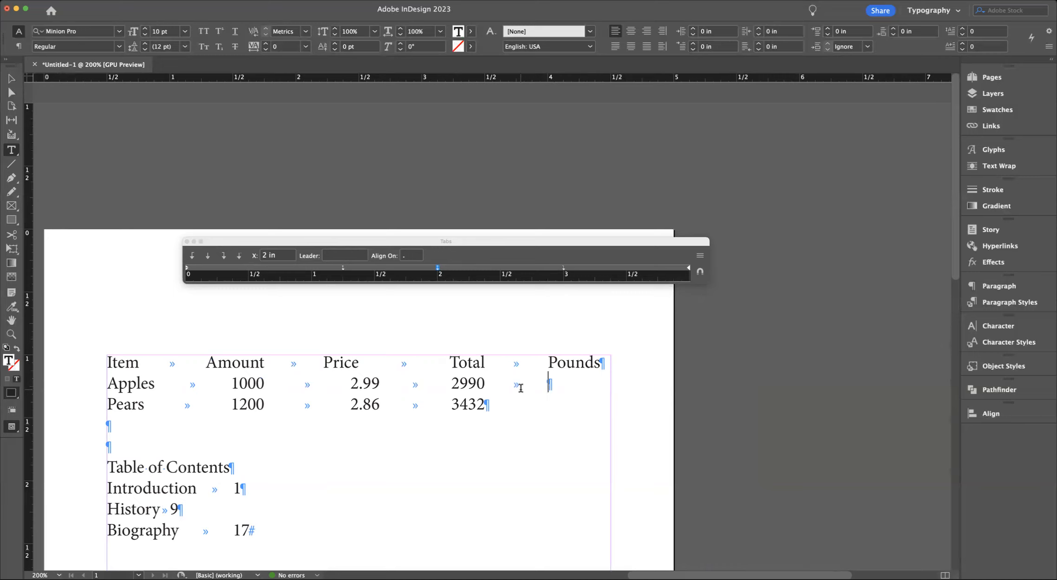
text(1000)
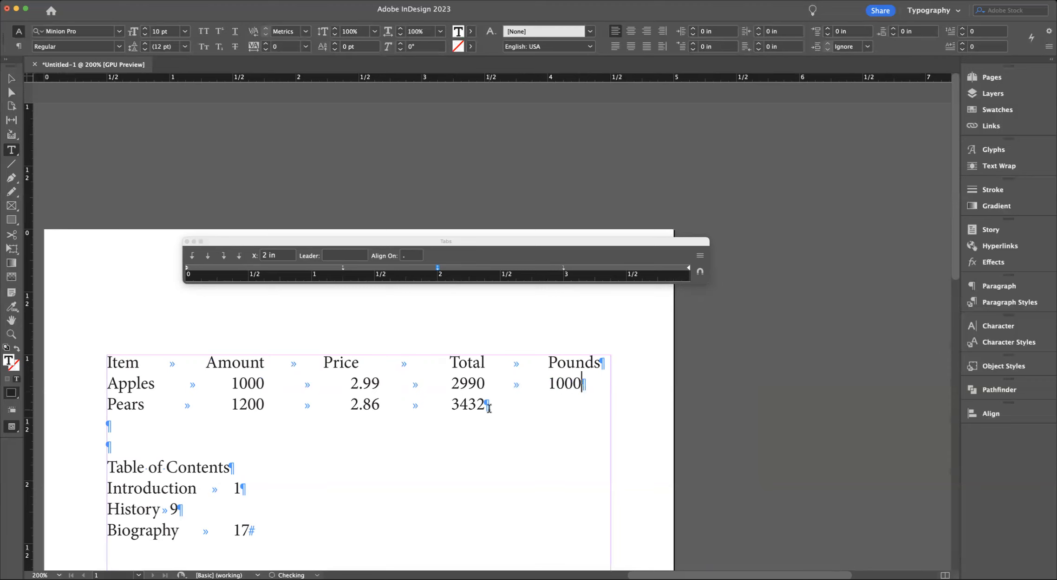
click(484, 404)
key(Tab)
text(1200)
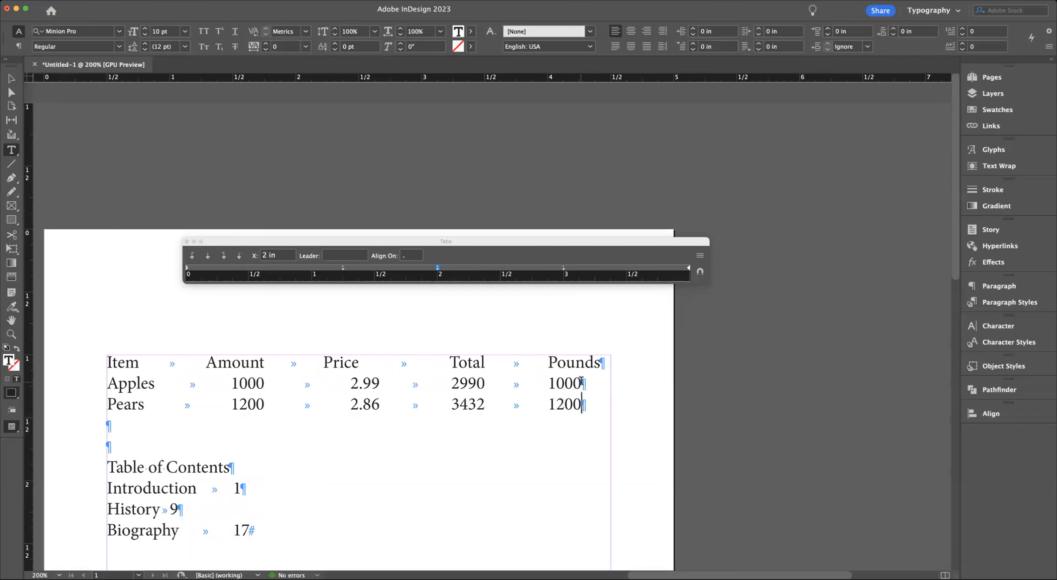
Append " lbs" to the Pounds values in the Pears and Apples rows.
text( lbs)
click(579, 384)
text(lbs)
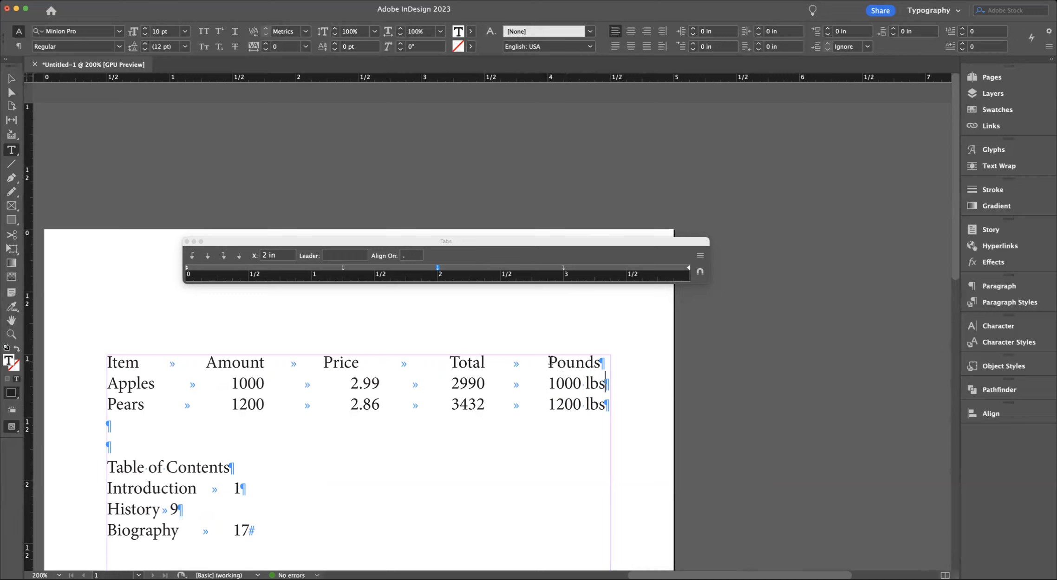
Set the table's 3 in tab stop to decimal alignment, try aligning it on "l", and clear the align character.
drag(108, 362, 683, 405)
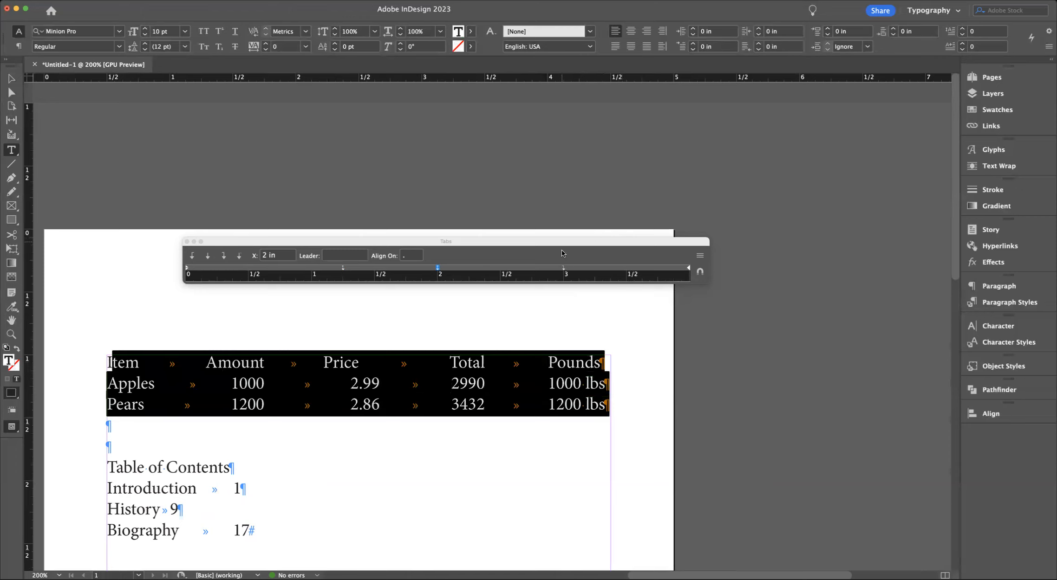
click(563, 267)
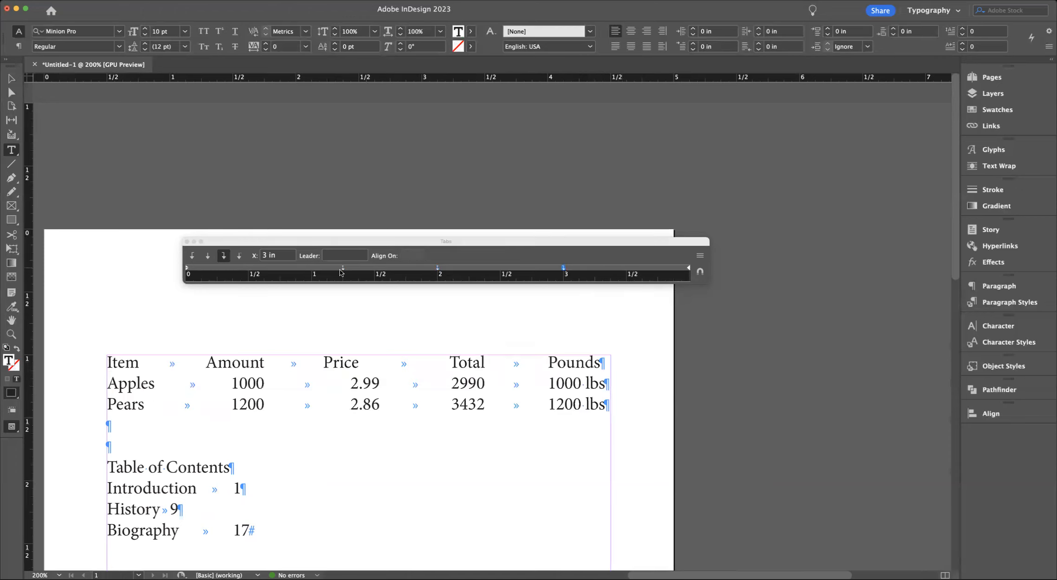
click(235, 260)
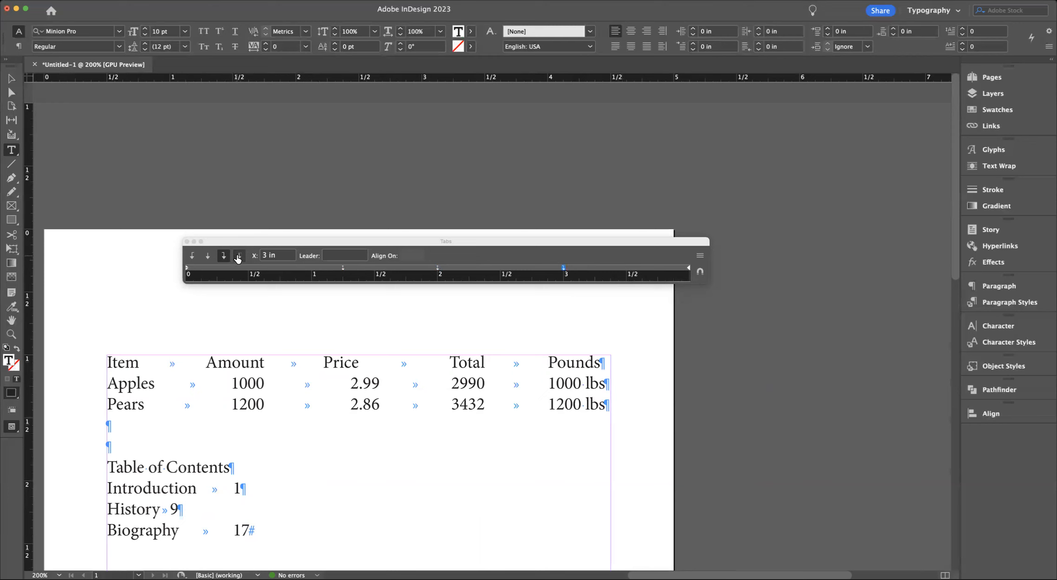
click(415, 257)
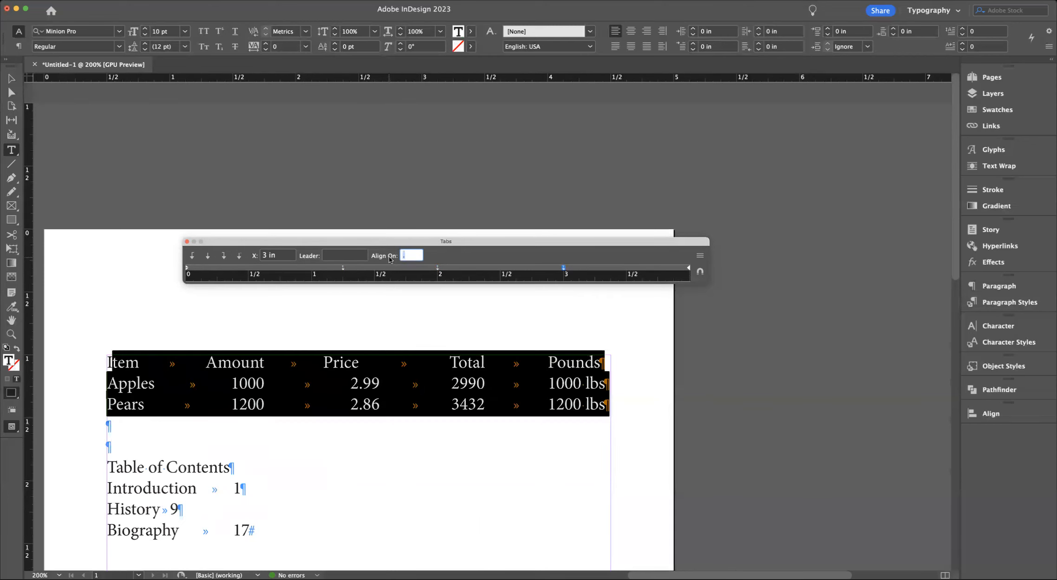
key(BackSpace)
text(l)
click(326, 255)
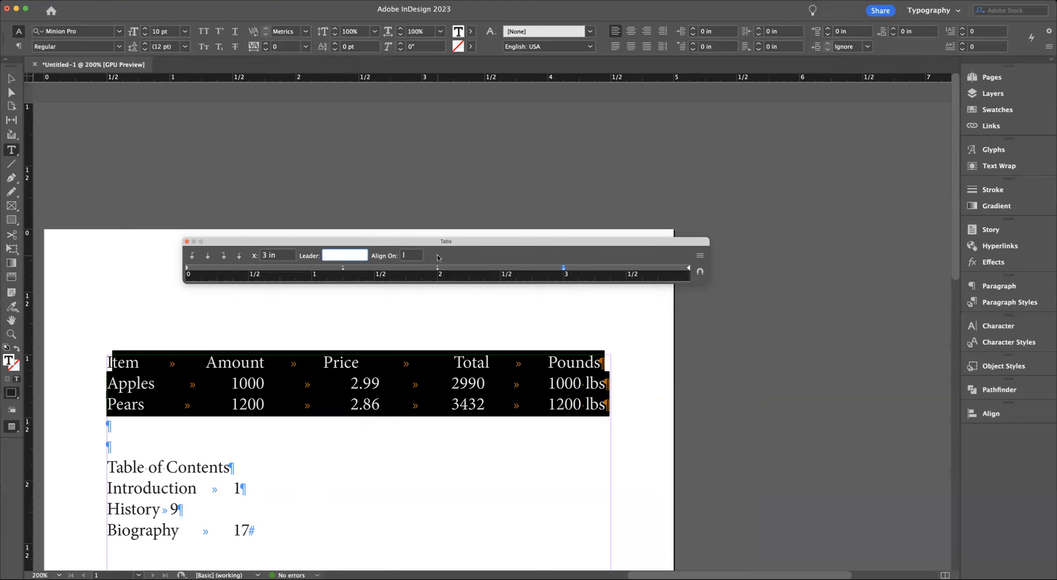
key(Tab)
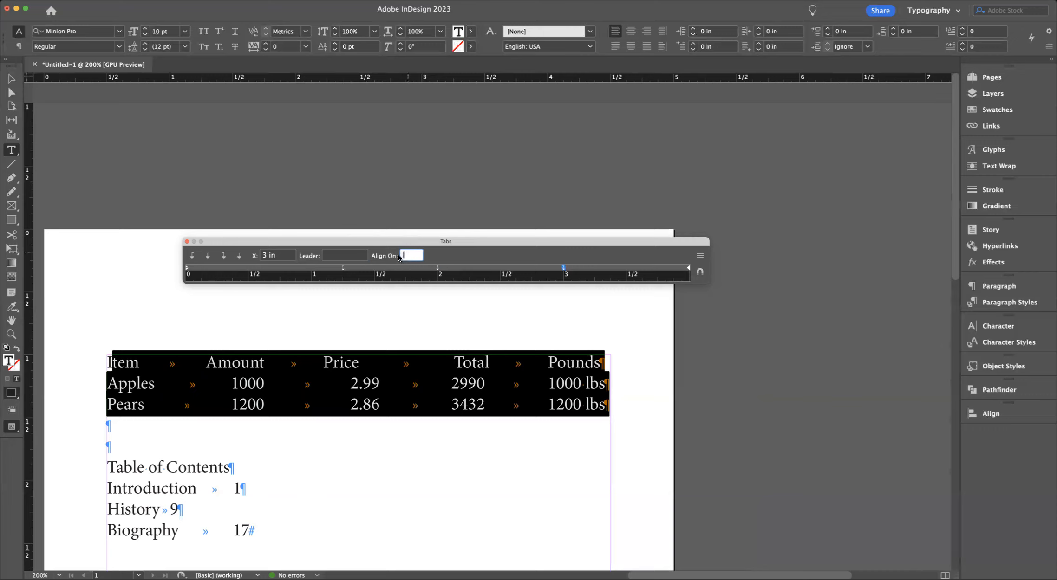
click(350, 258)
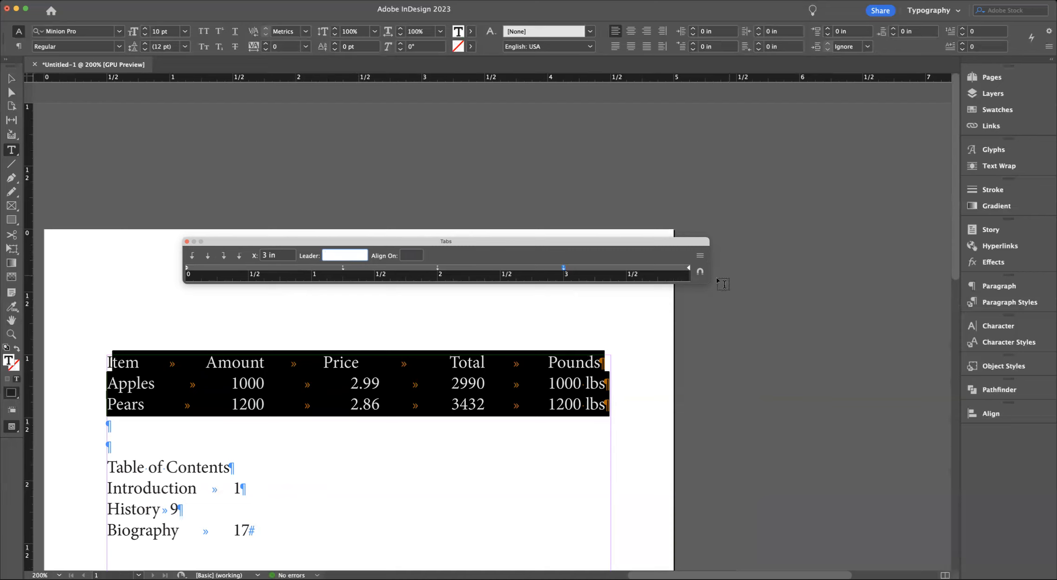
Position the Tabs ruler directly above the text frame and add a tab stop at 3.7639 in for the Pounds column.
drag(337, 237, 263, 309)
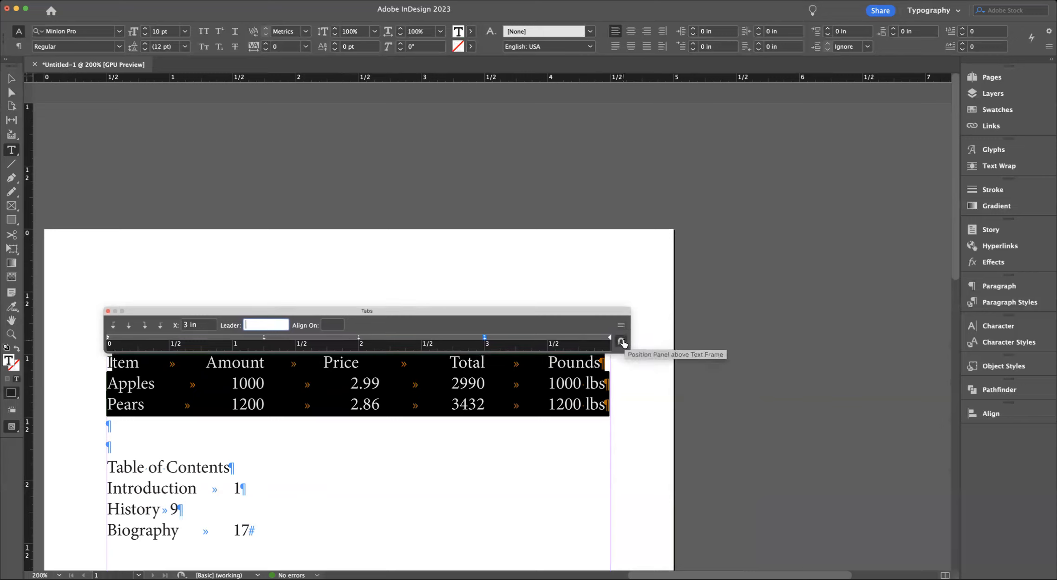
click(580, 339)
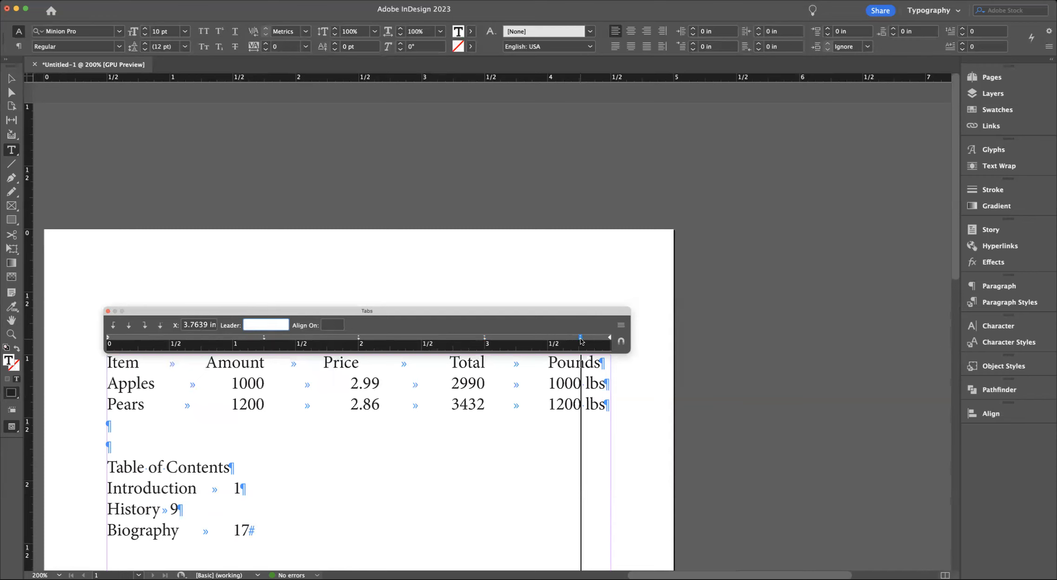
drag(606, 405, 404, 350)
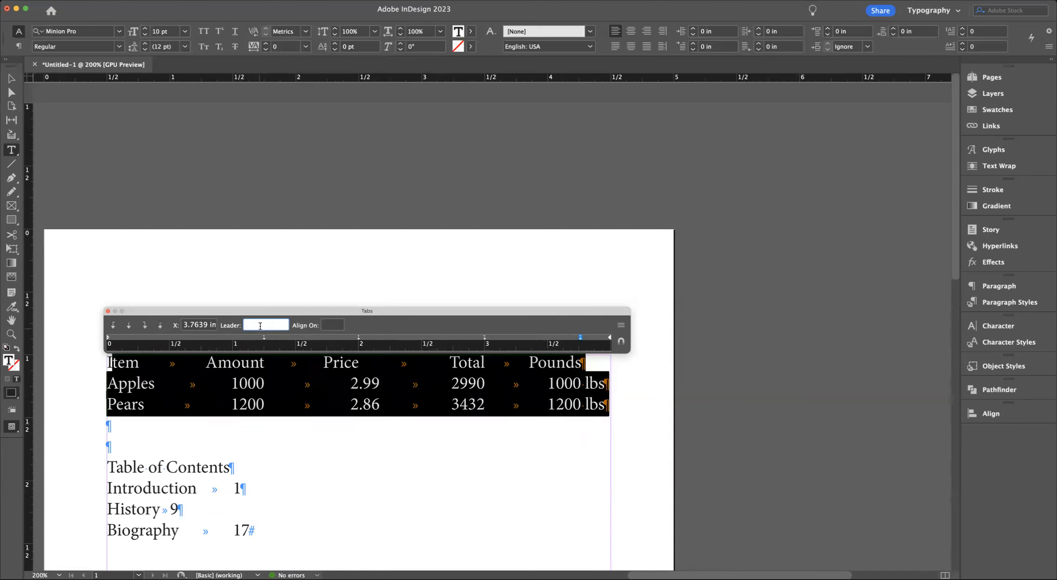
Align the 3.7639 in tab stop on the letter "l", and try "b" as its align character.
click(339, 327)
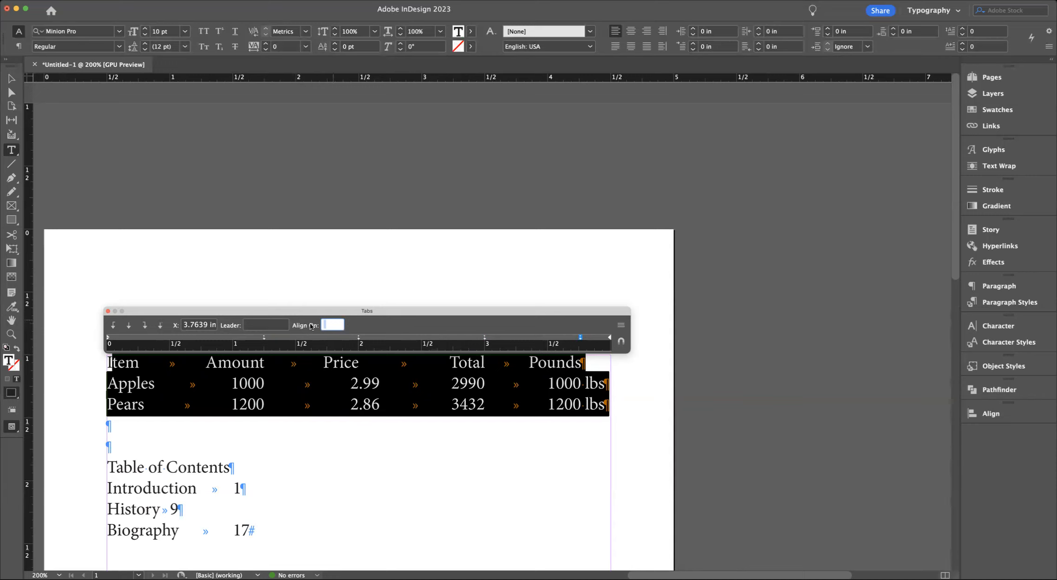
click(267, 325)
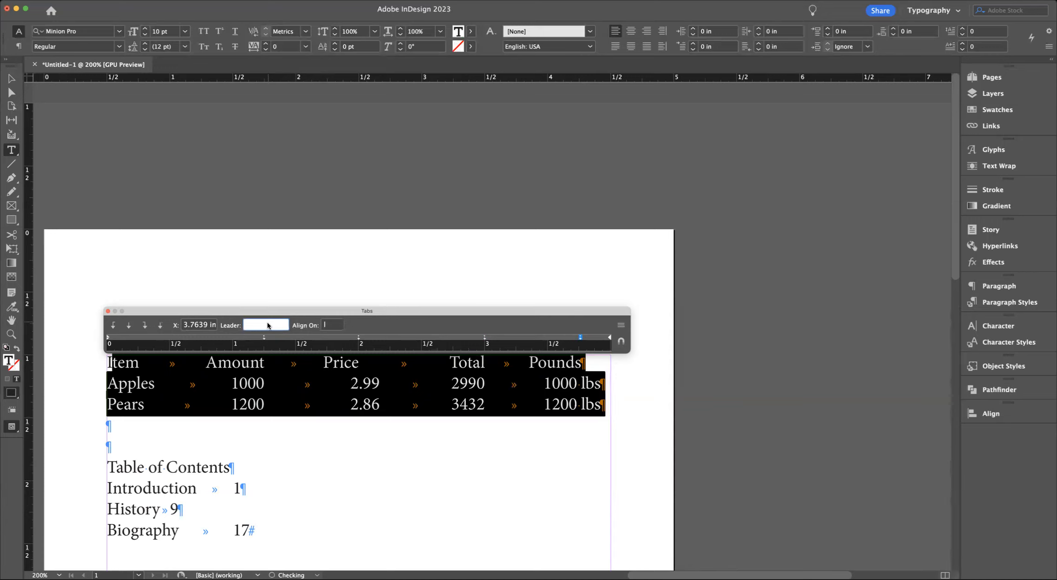
click(324, 326)
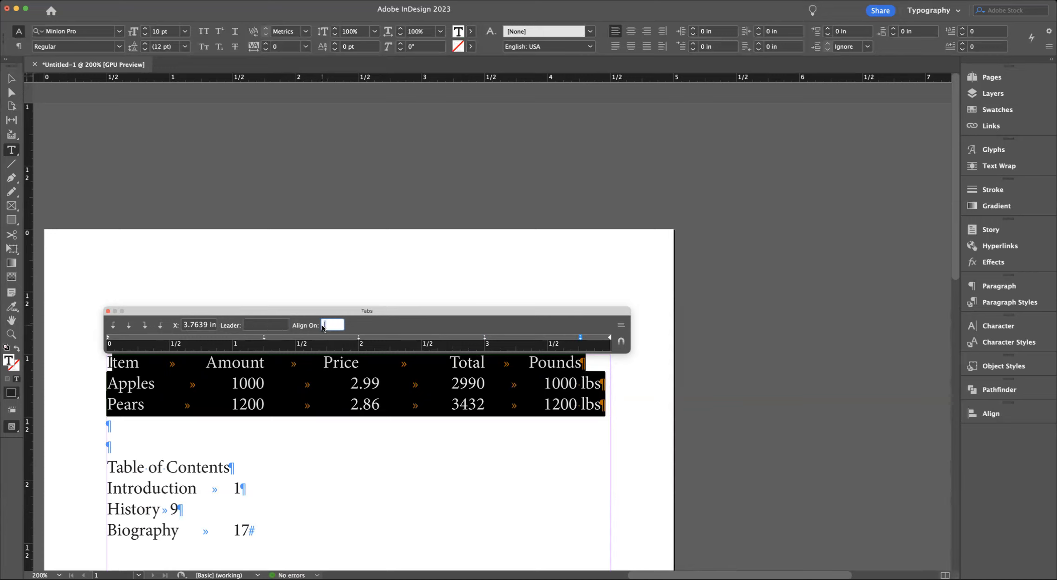
text(b)
click(251, 326)
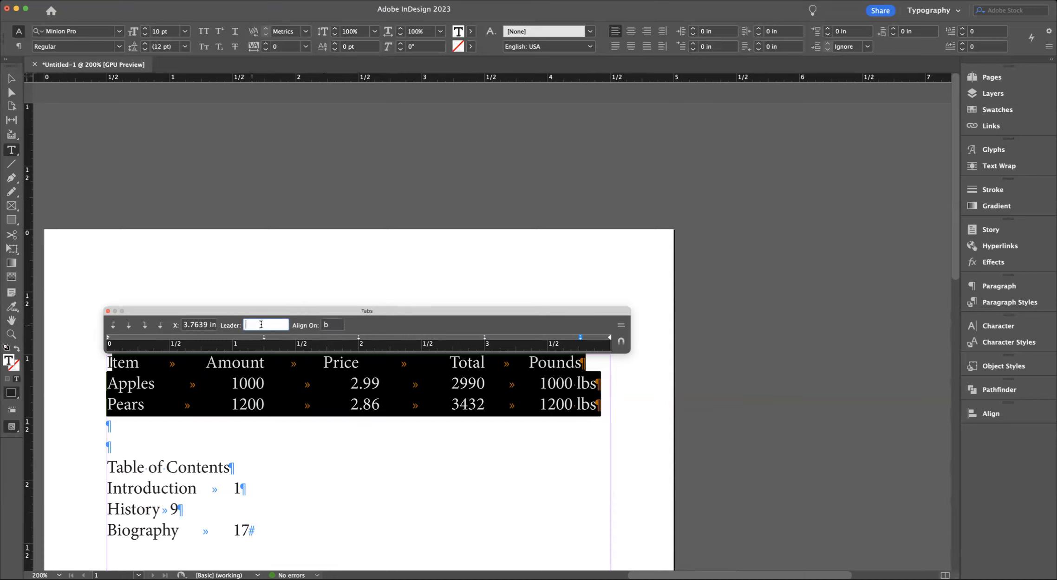
Make the Pounds column's tab stop align on "l" and move it to 3.6944 in.
key(Tab)
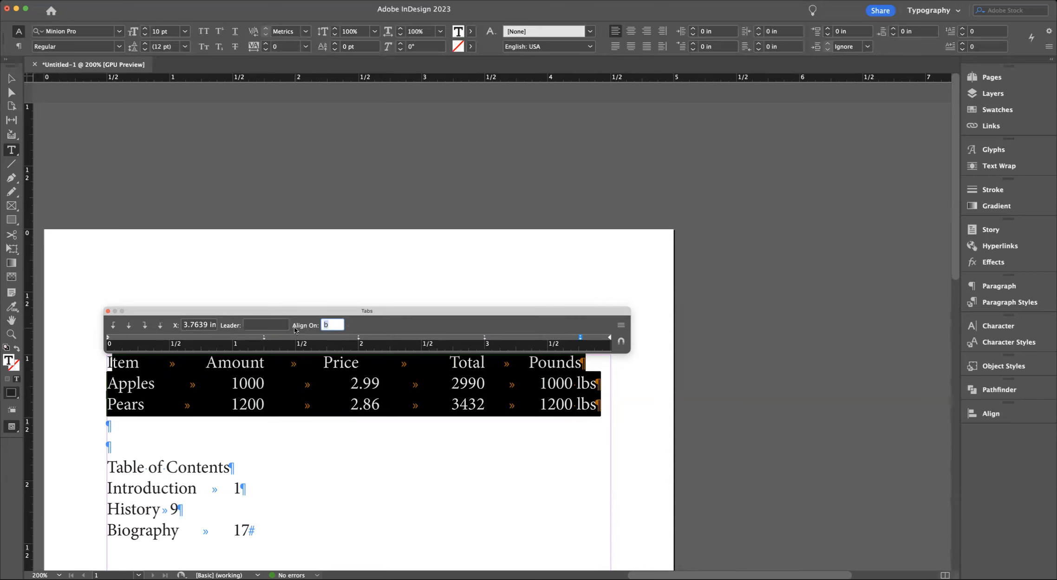
text(lbs)
click(262, 326)
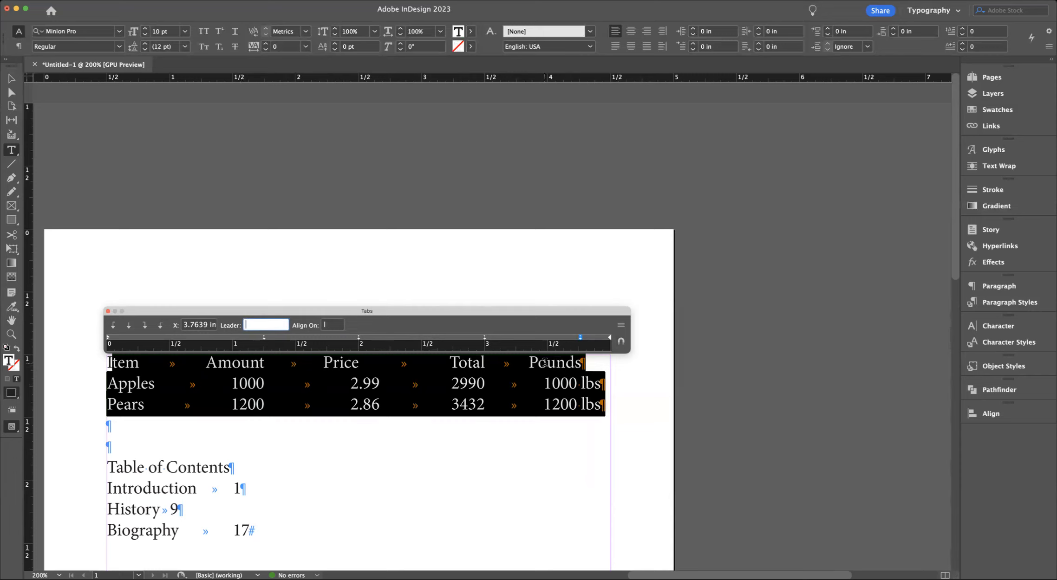
drag(580, 338, 571, 340)
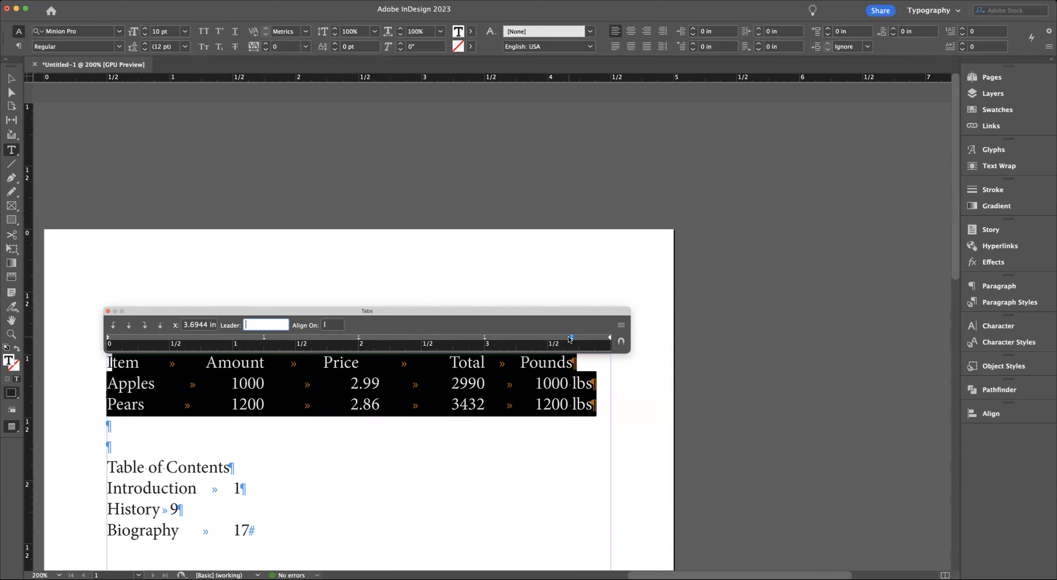
In the heading row only, center-align the Amount tab stop and move it to 1.125 in.
click(467, 367)
drag(118, 363, 604, 360)
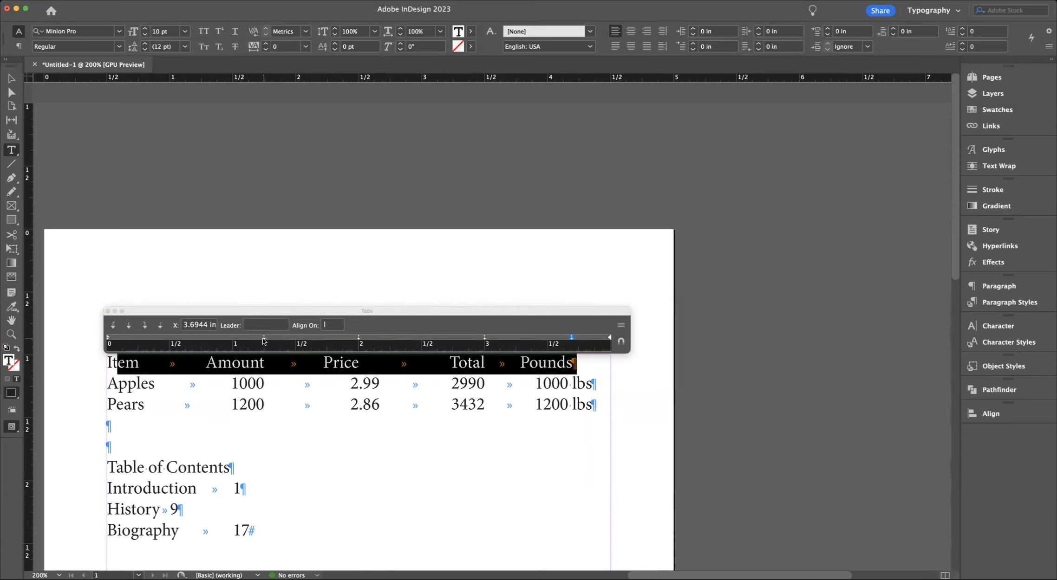
click(263, 338)
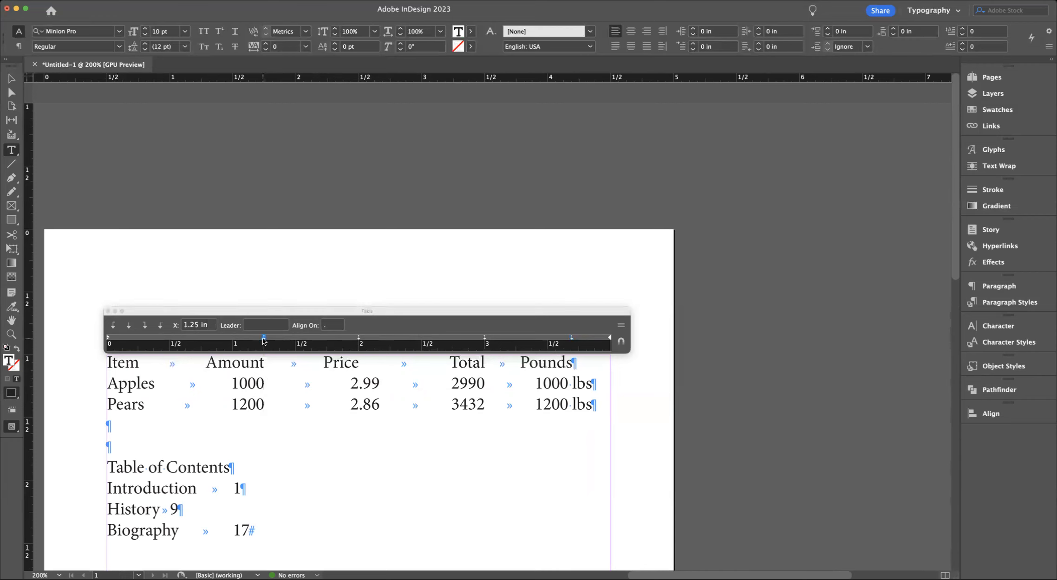
click(132, 325)
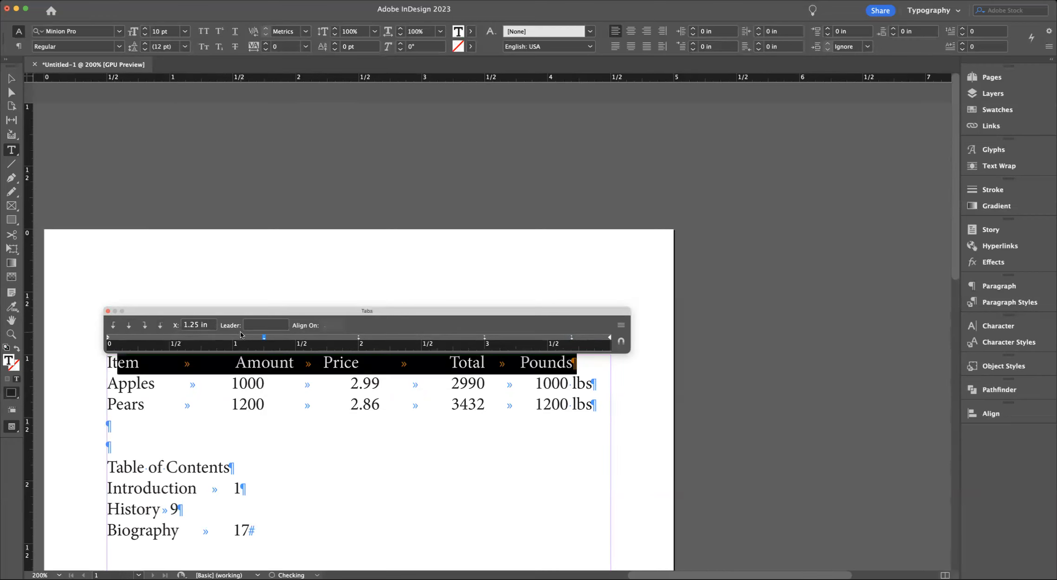
drag(264, 338, 248, 337)
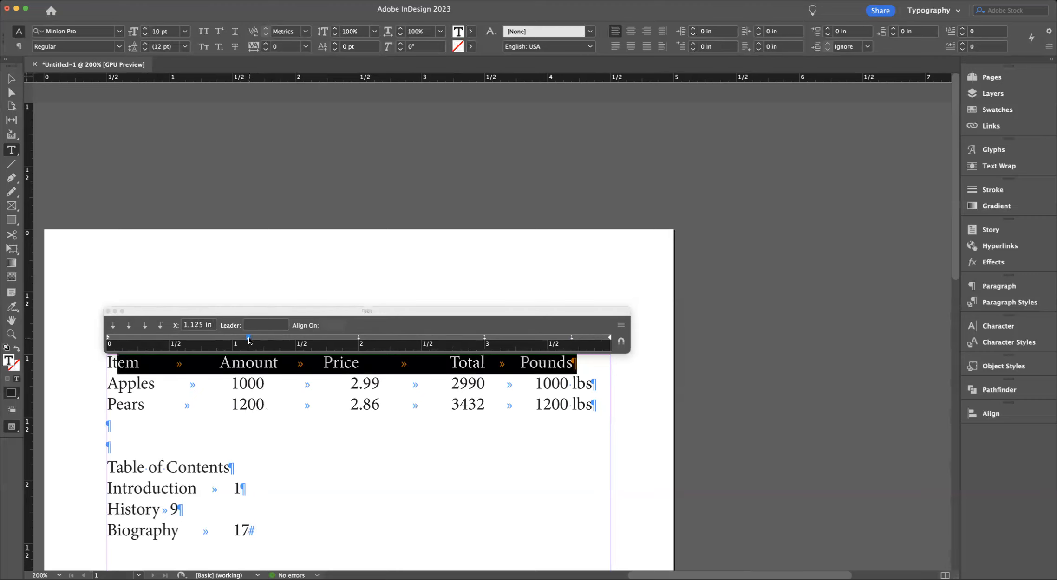
Right-align the Price heading's 2 in tab stop and move it to 2.1528 in.
click(358, 338)
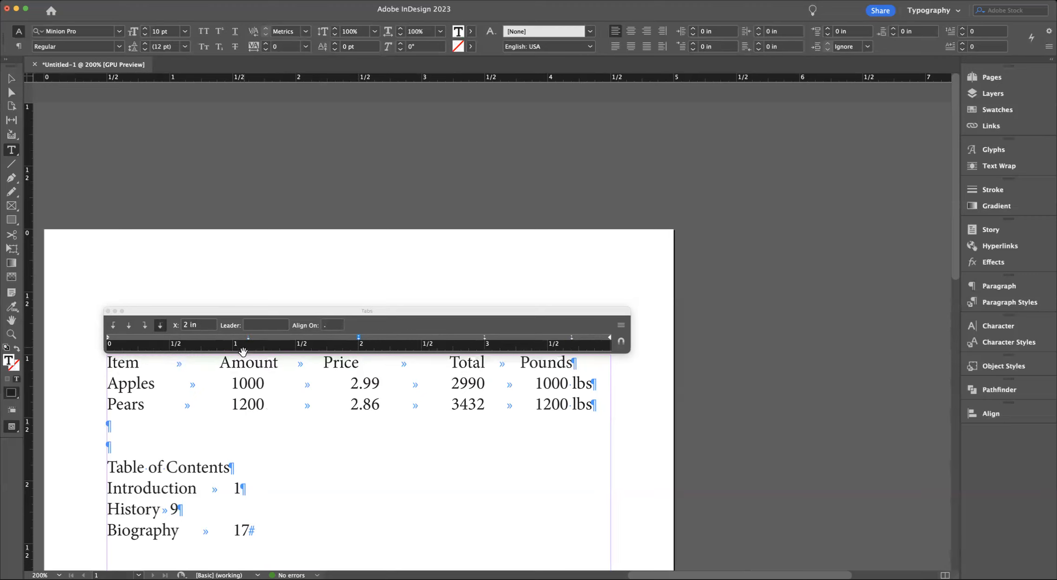
click(144, 325)
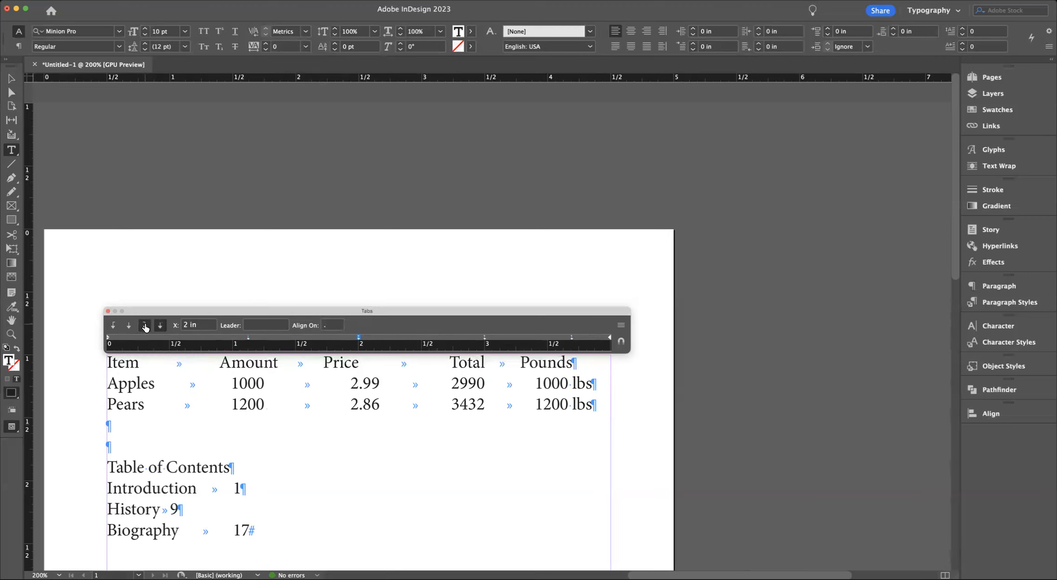
drag(358, 338, 377, 341)
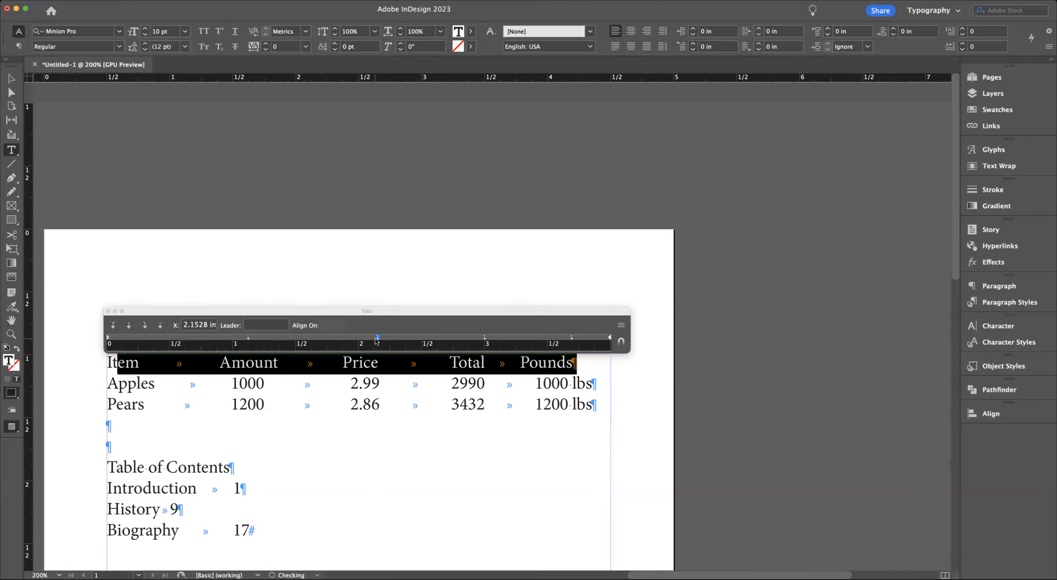
Move the Pounds heading's tab stop to 3.8472 in so it lines up with the values below.
click(538, 363)
click(572, 338)
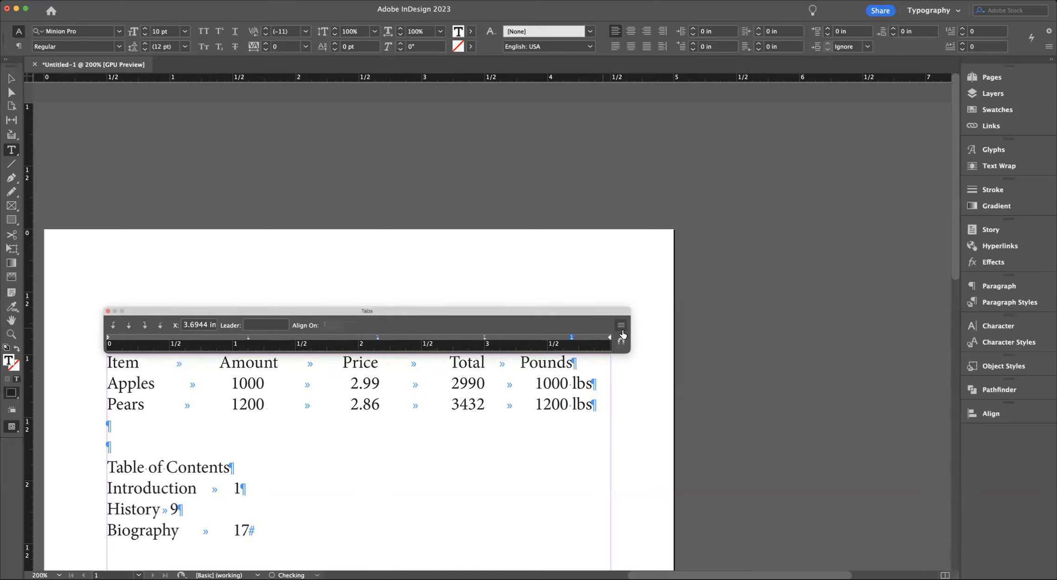
drag(571, 339, 593, 342)
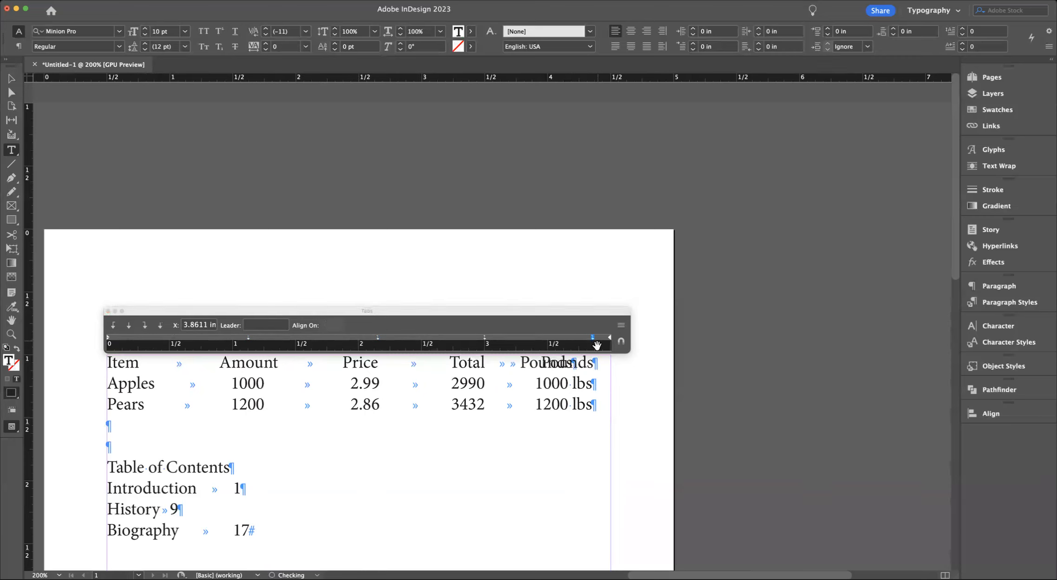
drag(593, 337, 592, 339)
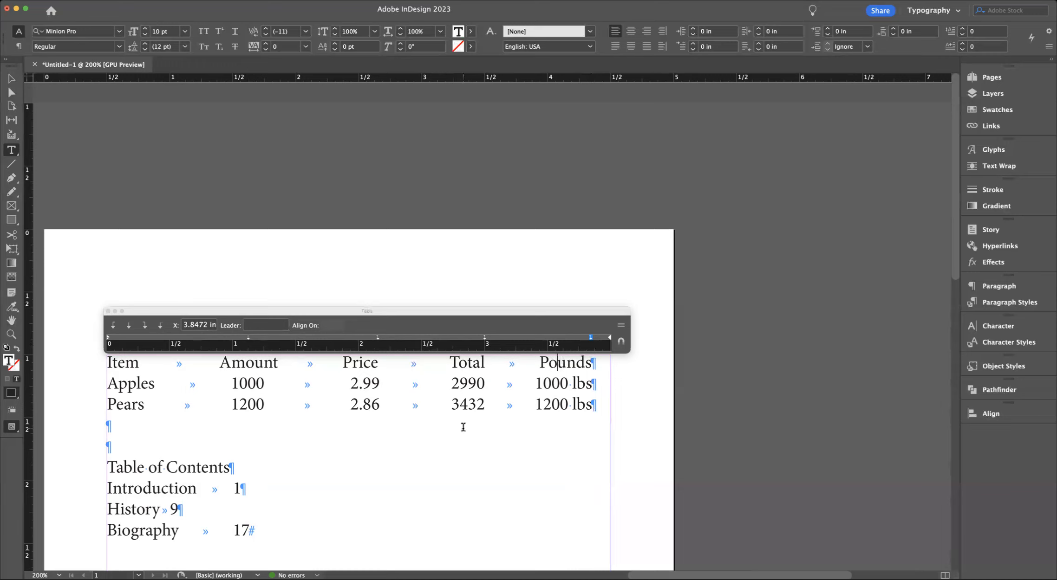
Select the heading, Apples and Pears rows and add a tab stop at 0.25 in.
click(479, 413)
click(459, 362)
click(109, 363)
drag(120, 363, 820, 415)
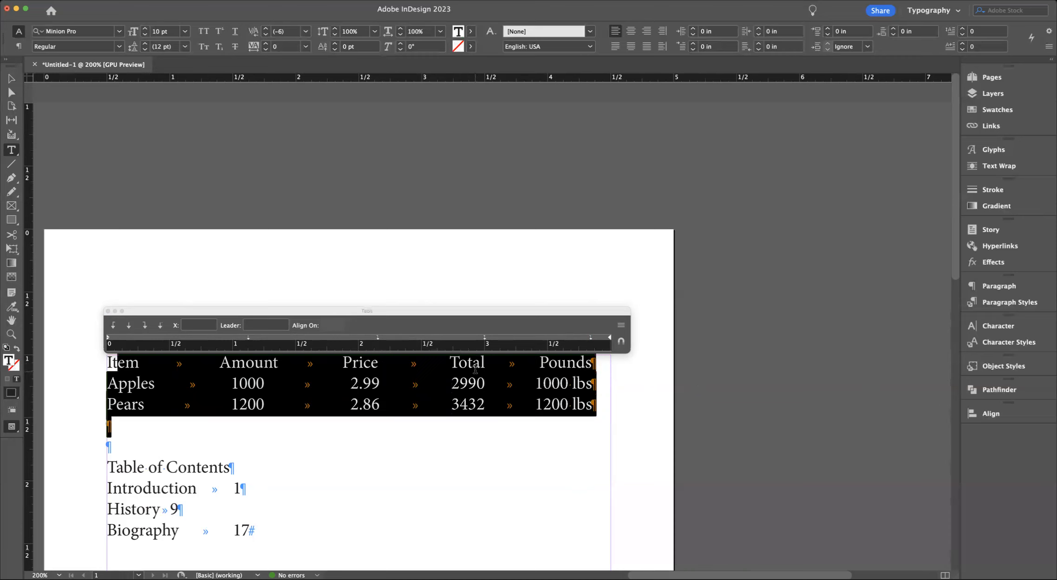
drag(107, 363, 595, 406)
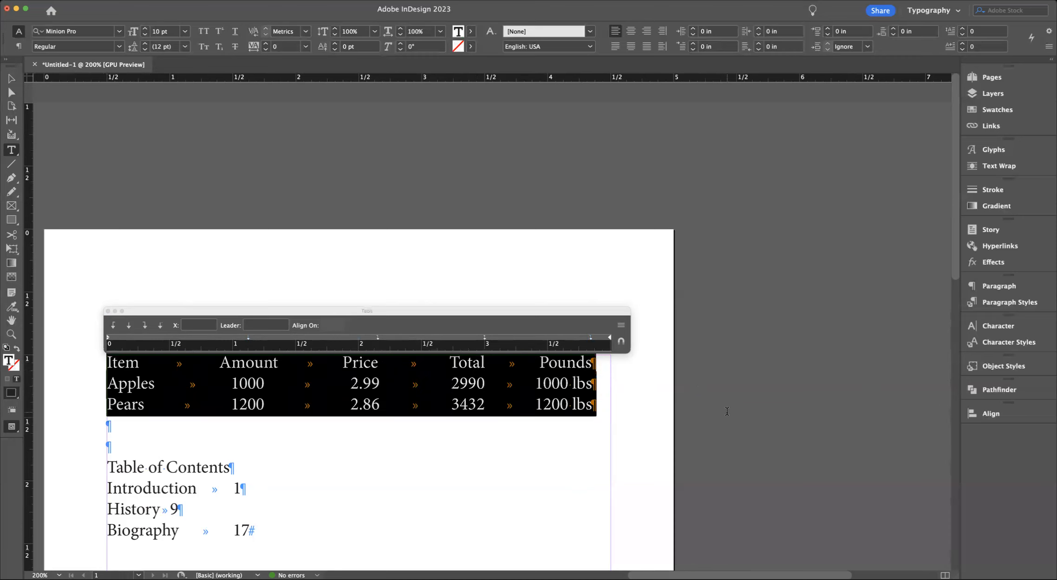
click(139, 343)
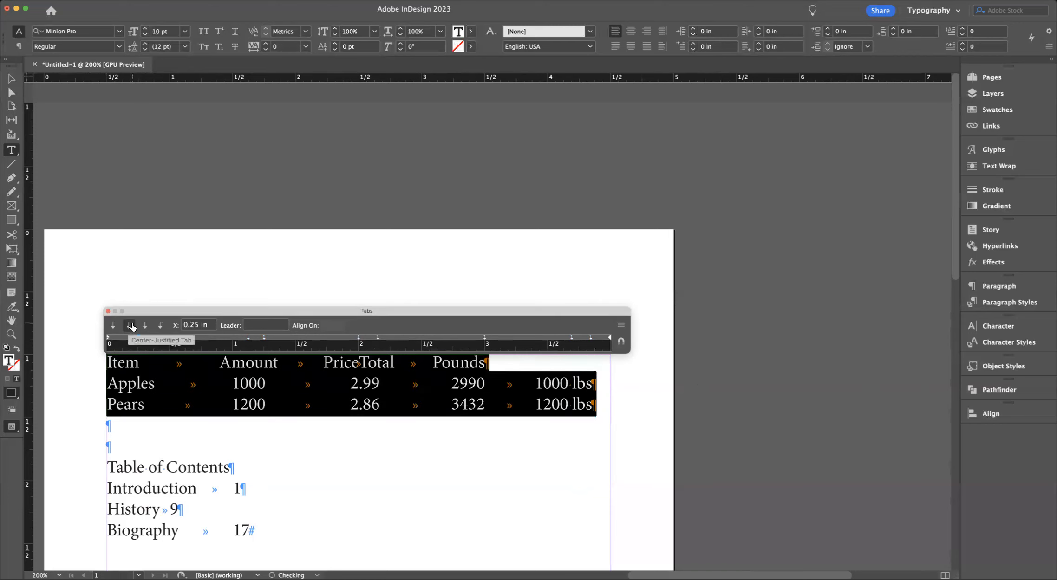
Insert a leading tab before Item, Apples and Pears so the first column uses the 0.25 in tab stop.
click(109, 364)
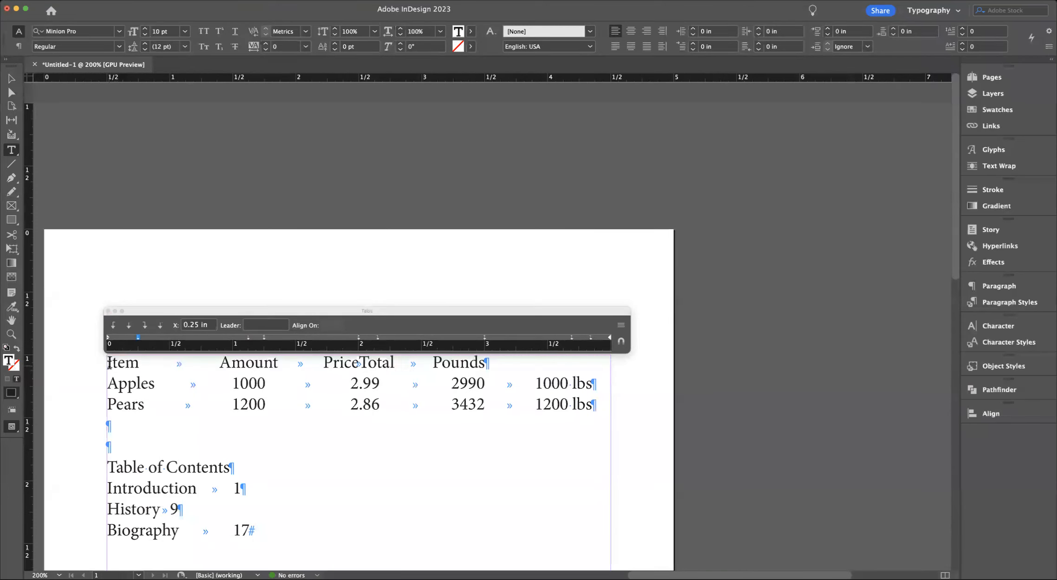
key(Tab)
click(107, 385)
key(Tab)
click(108, 405)
key(Tab)
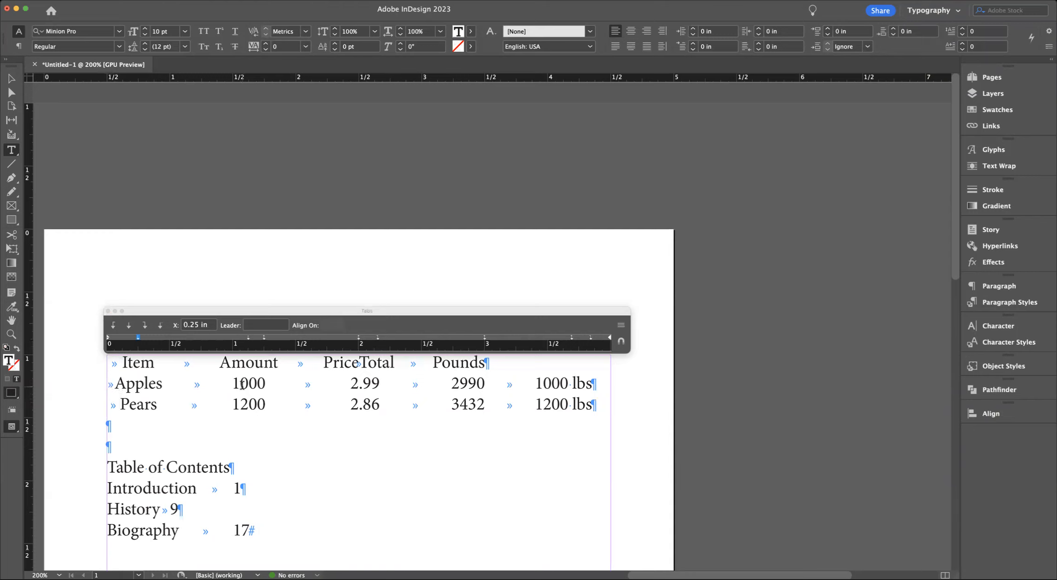
click(201, 363)
key(Tab)
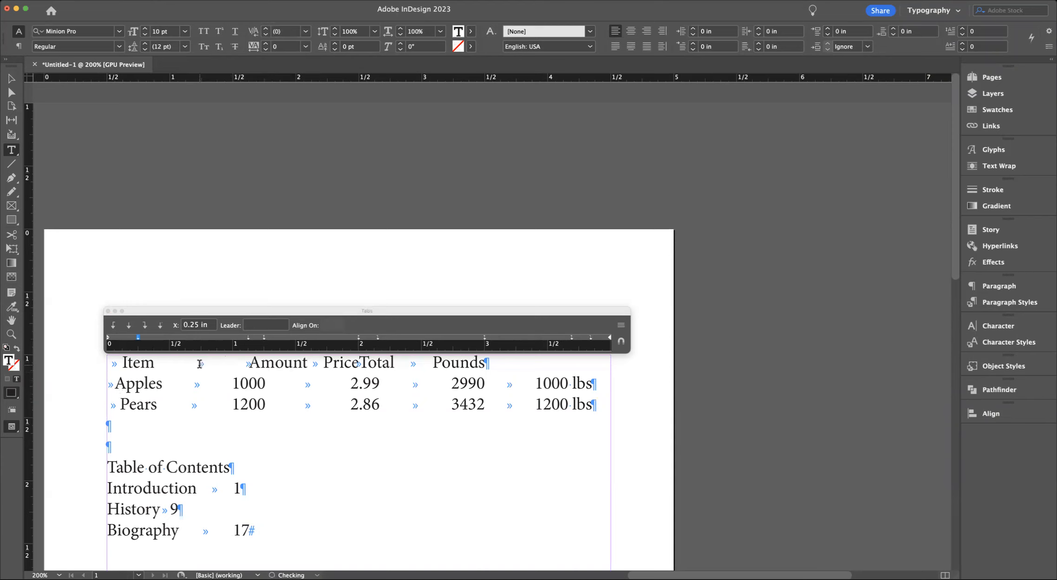
key(BackSpace)
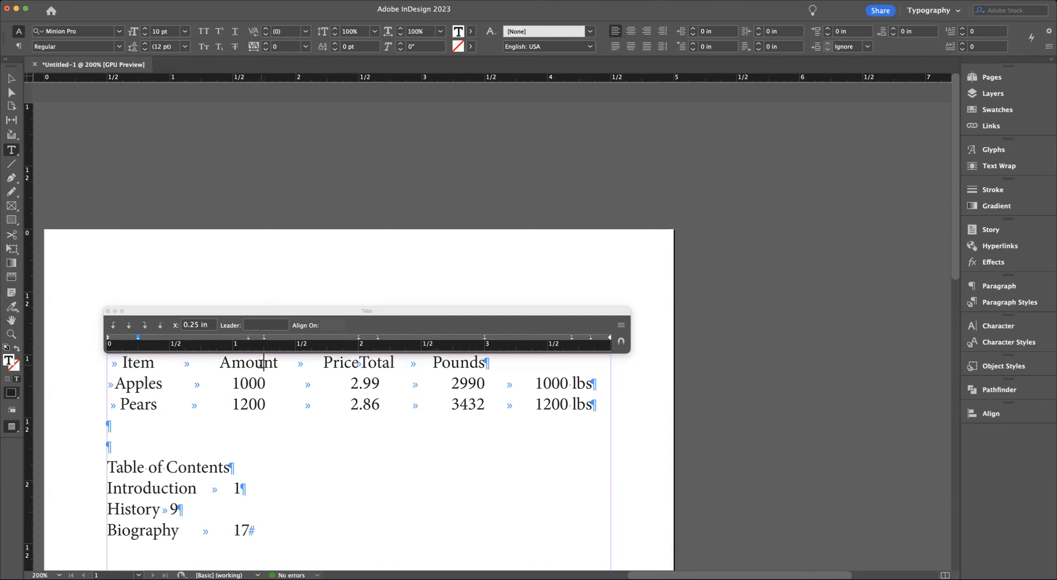
In the heading row only, remove the tab stops at 1.25 in, 2 in and 3.6944 in.
drag(113, 362, 605, 357)
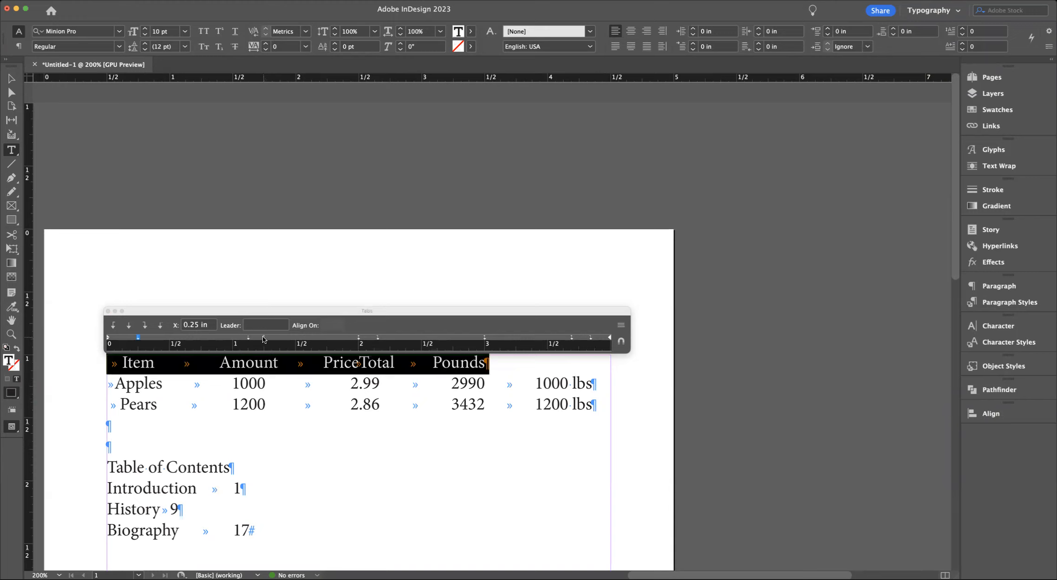
drag(263, 336, 268, 320)
drag(358, 341, 354, 318)
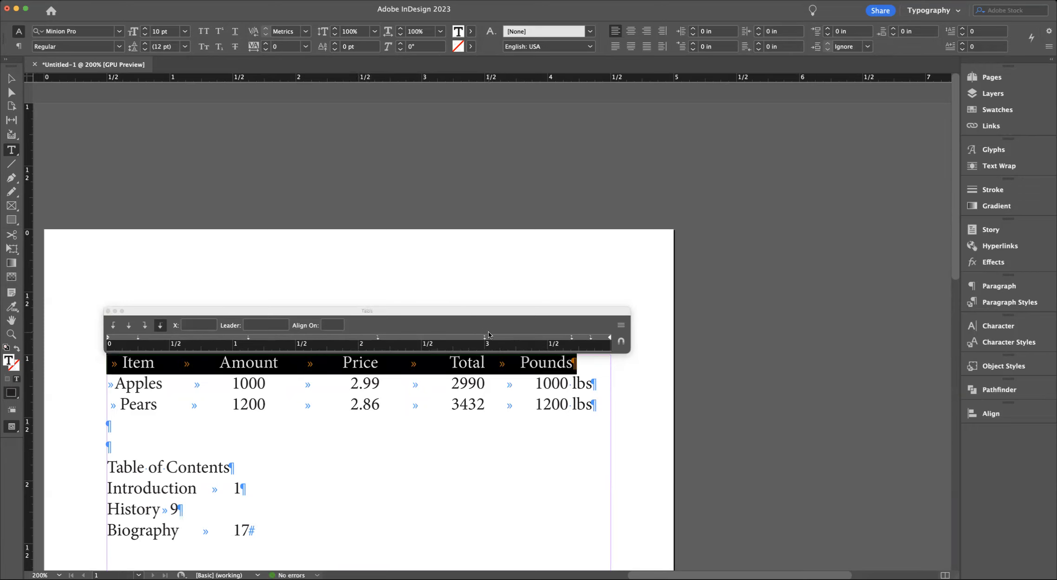
drag(571, 341, 569, 321)
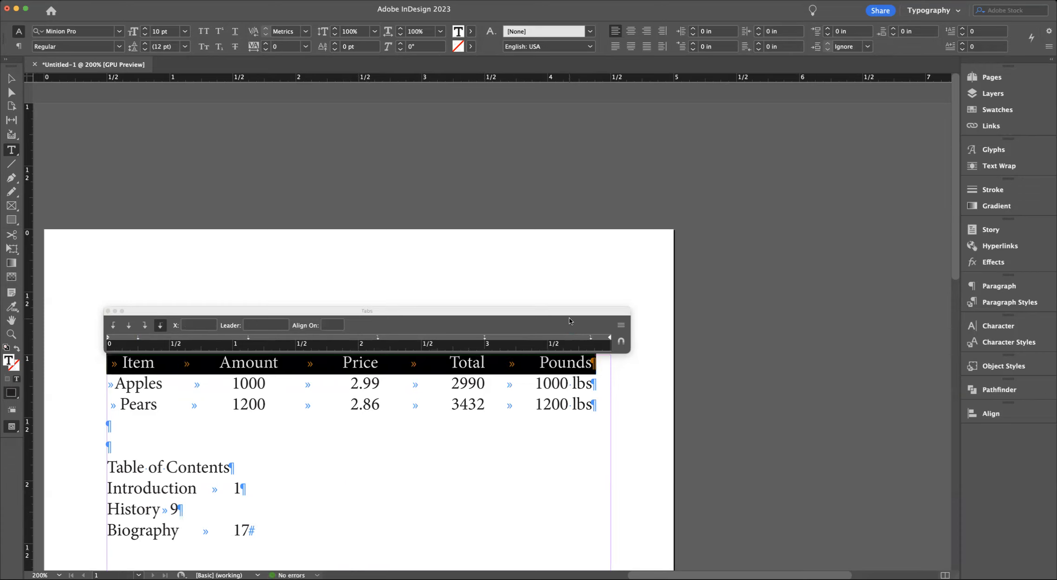
click(290, 405)
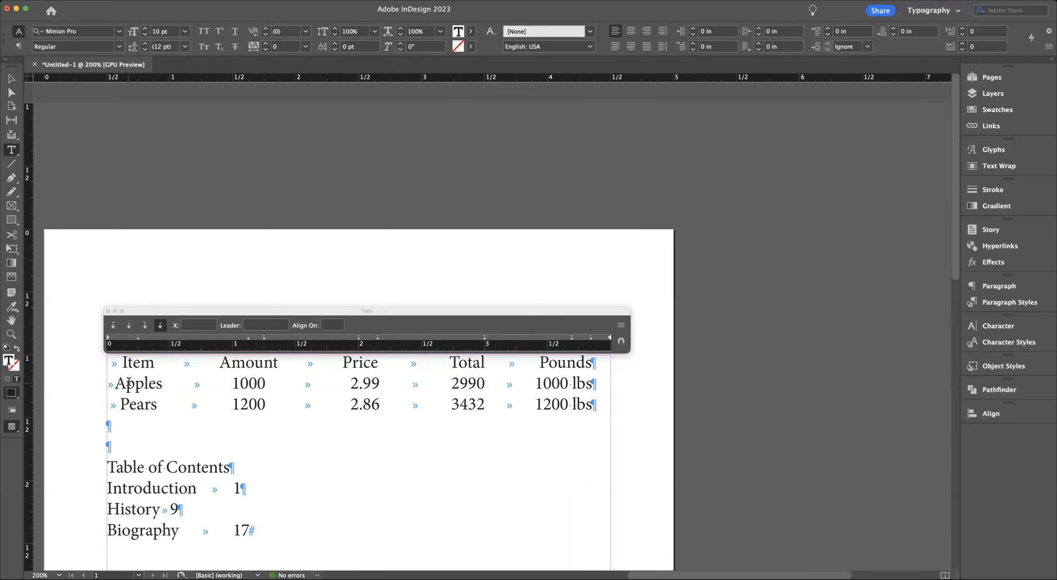
Set the heading row from Item to Pounds in the Bold font style.
drag(122, 363, 624, 358)
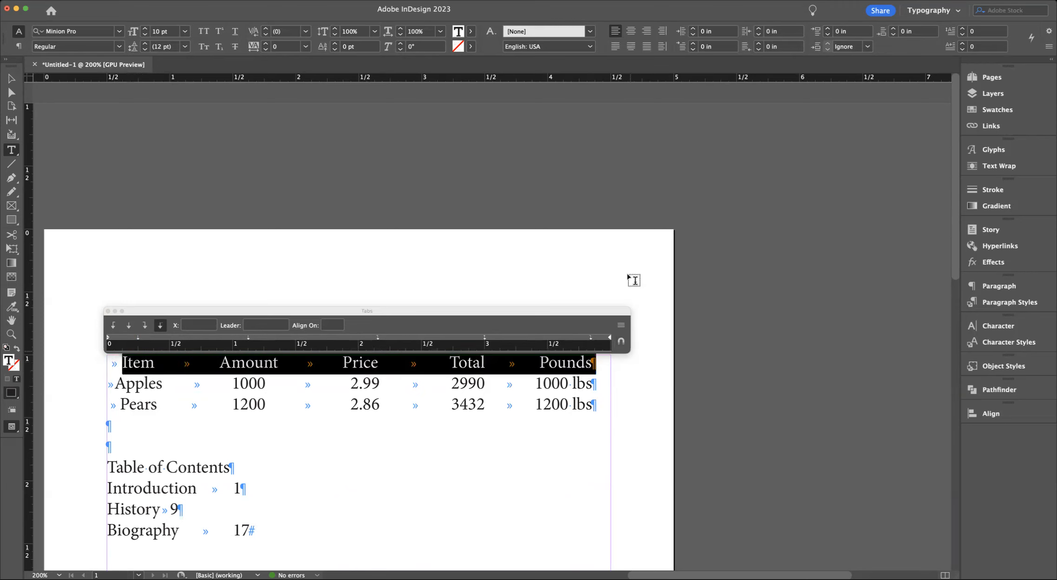
click(117, 47)
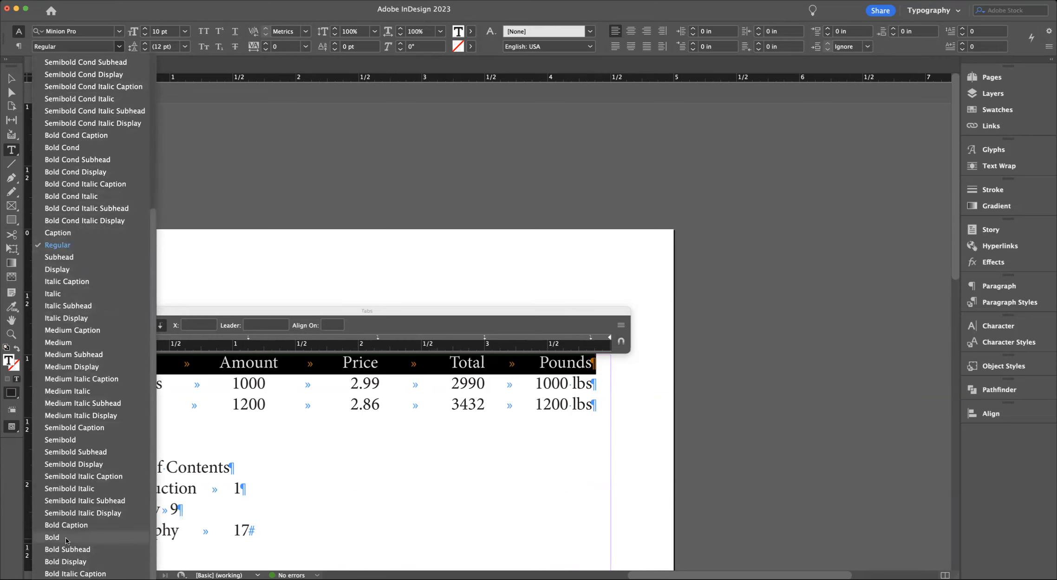
click(52, 537)
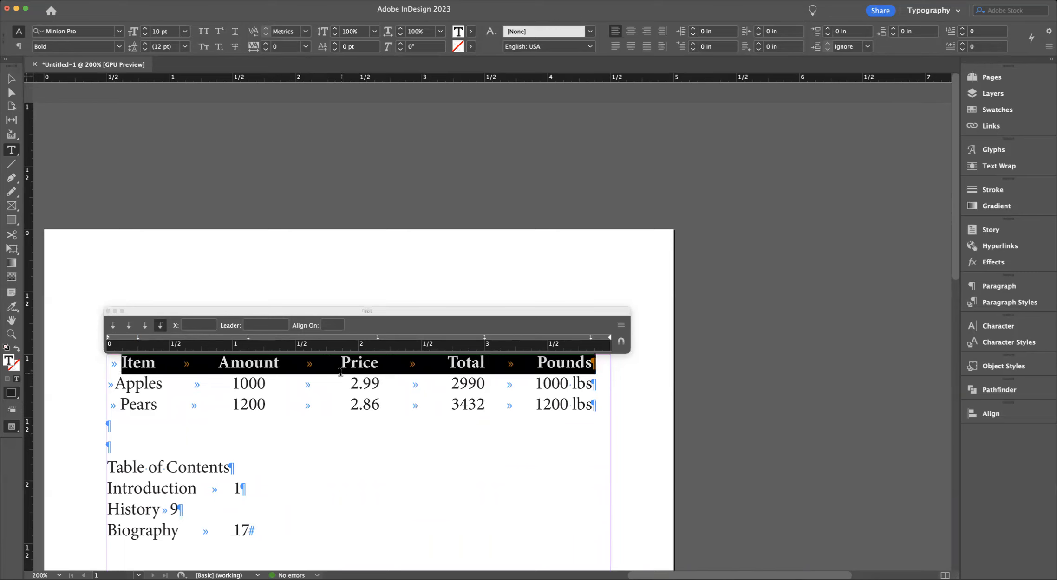
Create a paragraph style named Table Header from the heading row's formatting and apply it to that row.
click(377, 361)
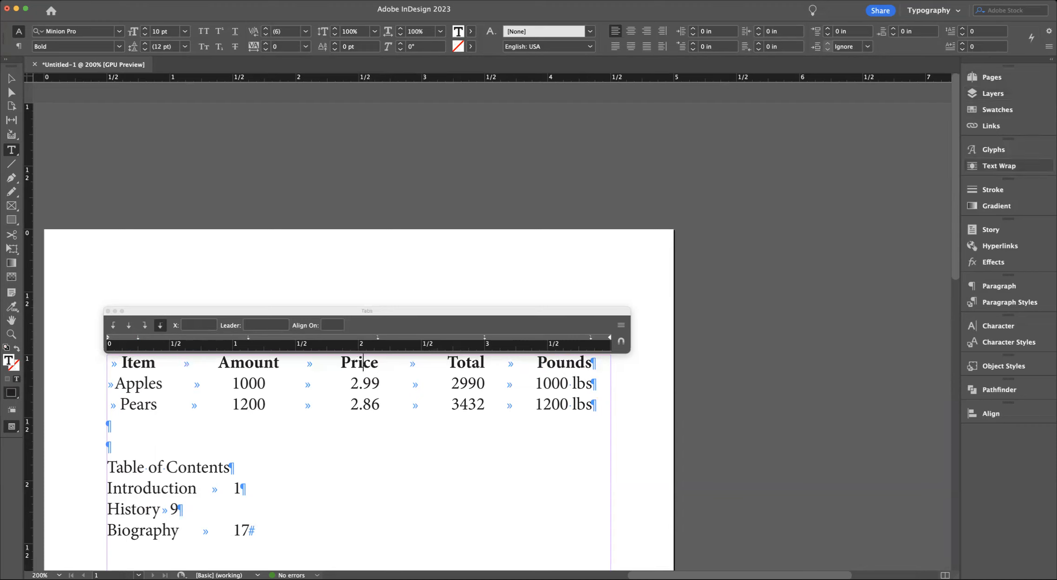
click(991, 304)
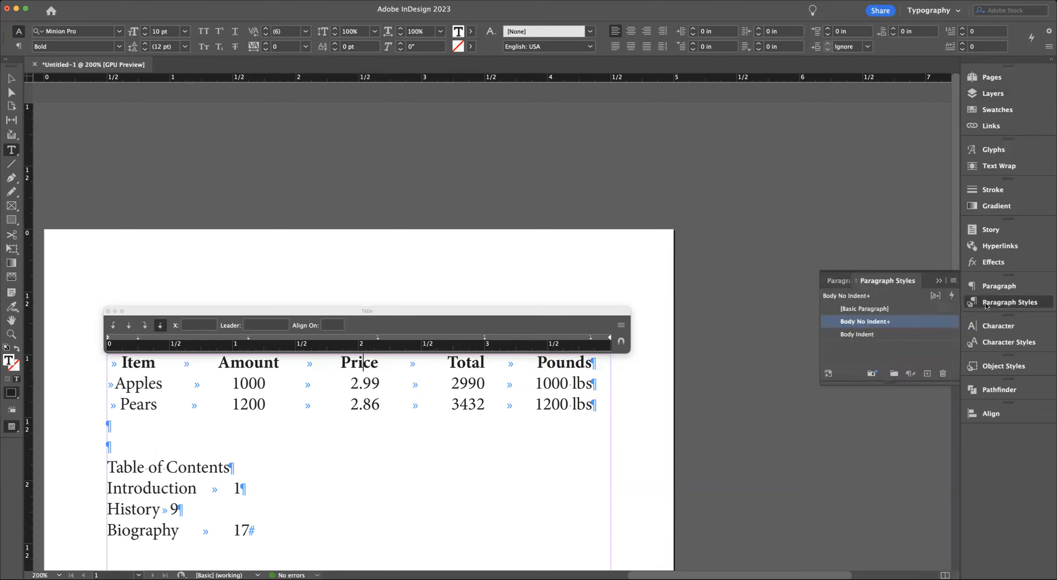
click(952, 280)
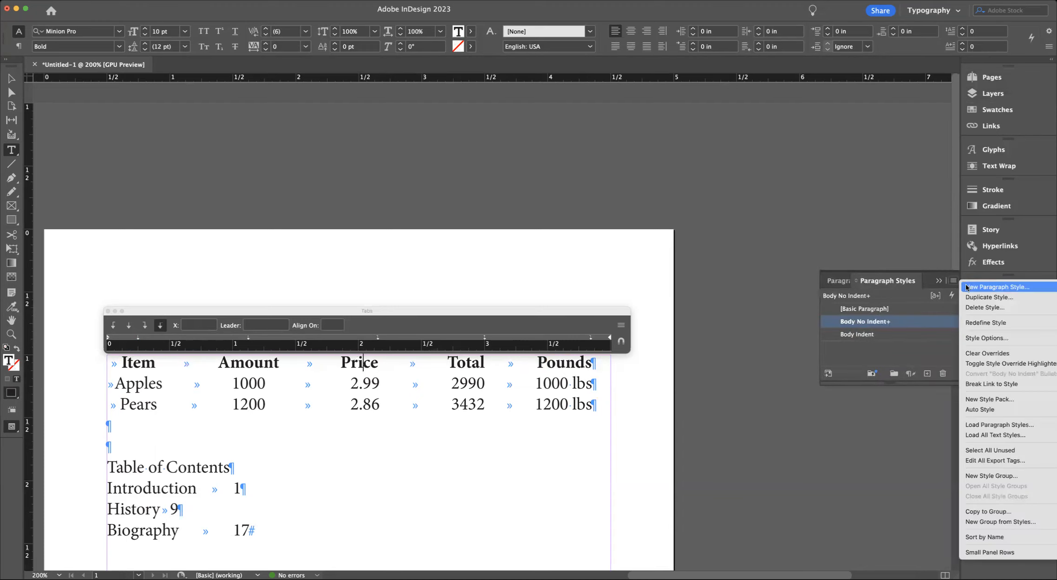
click(966, 288)
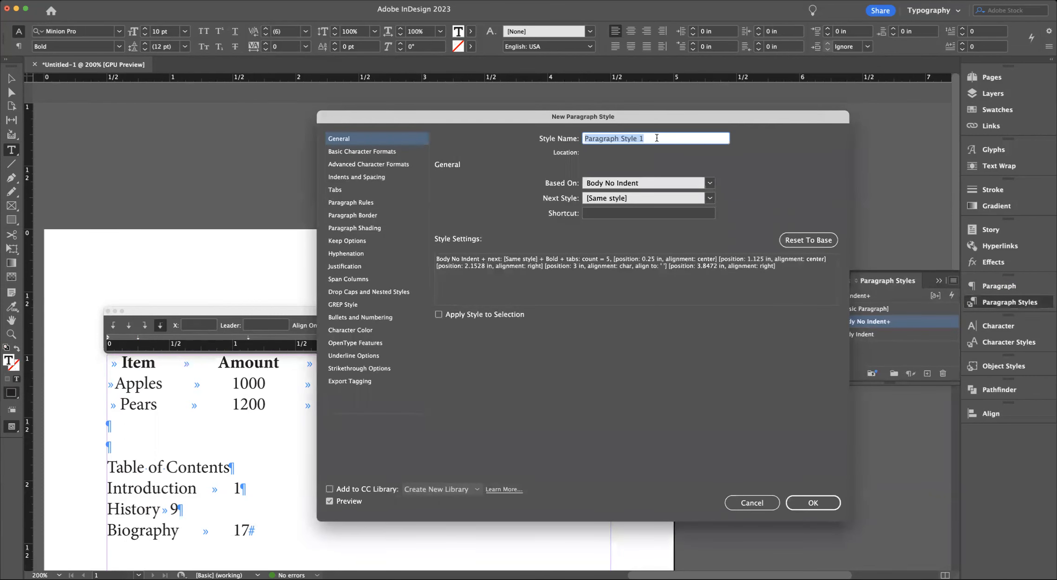
text(Table Header)
click(812, 502)
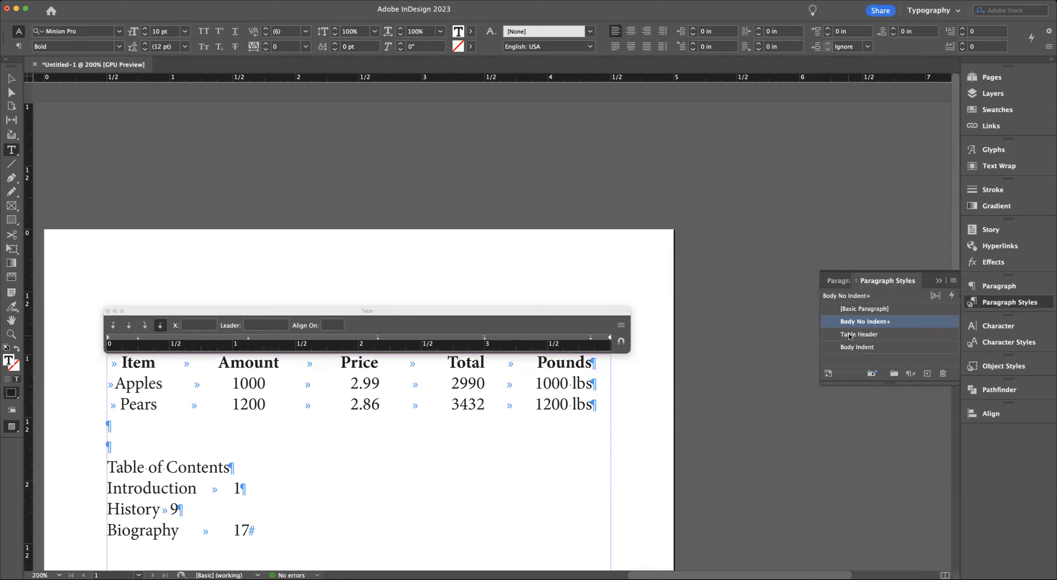
click(847, 333)
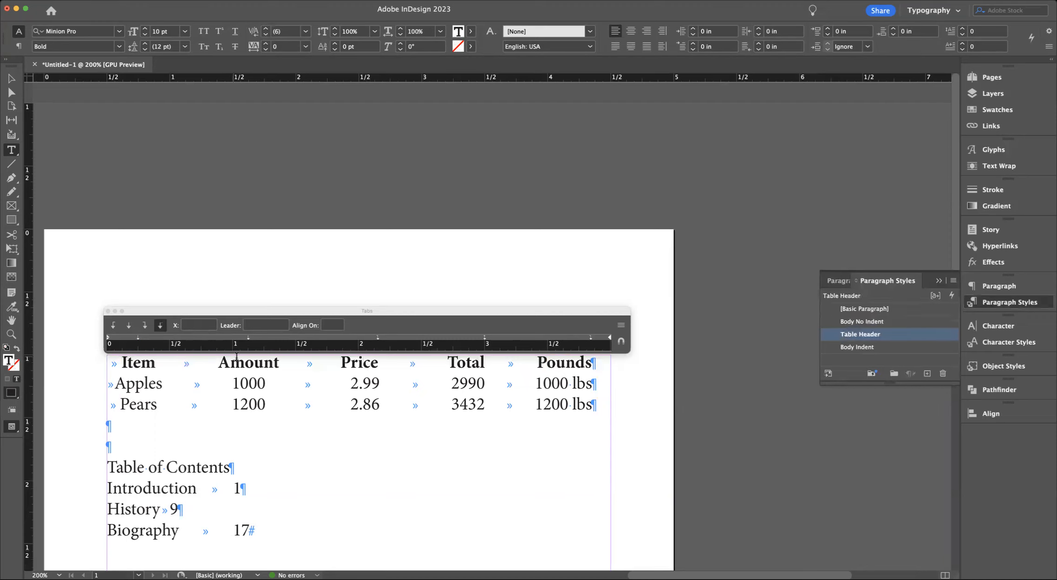
Create a paragraph style named Table Body from the formatting of the Apples and Pears rows.
drag(114, 383, 511, 416)
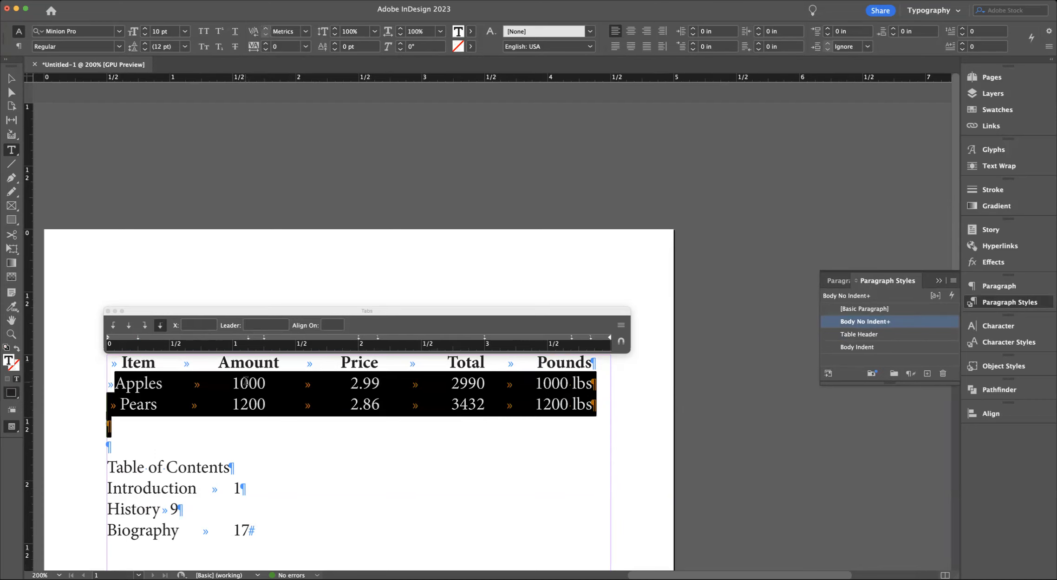
click(141, 395)
drag(114, 383, 737, 406)
click(953, 281)
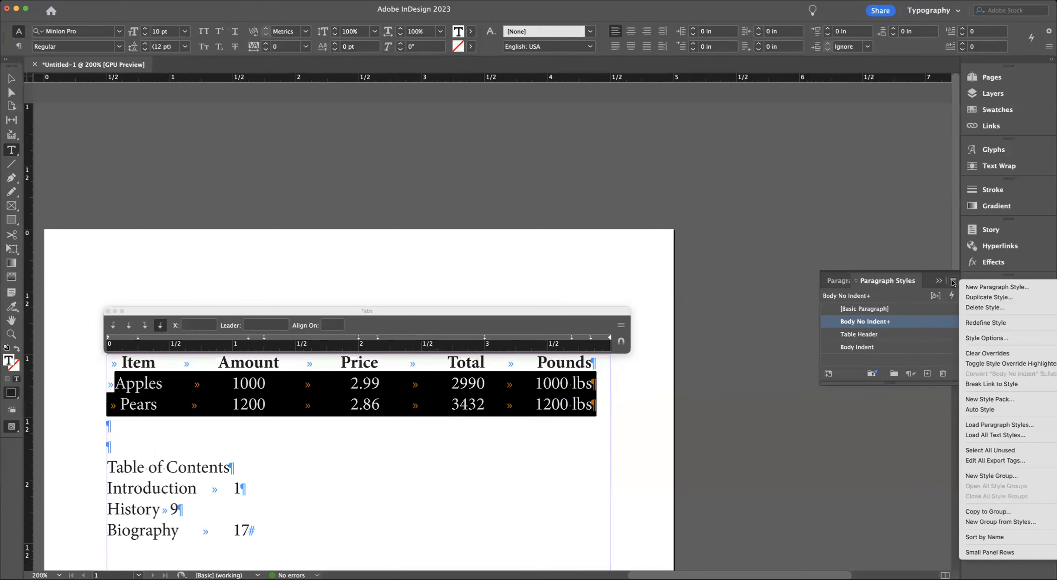
click(975, 287)
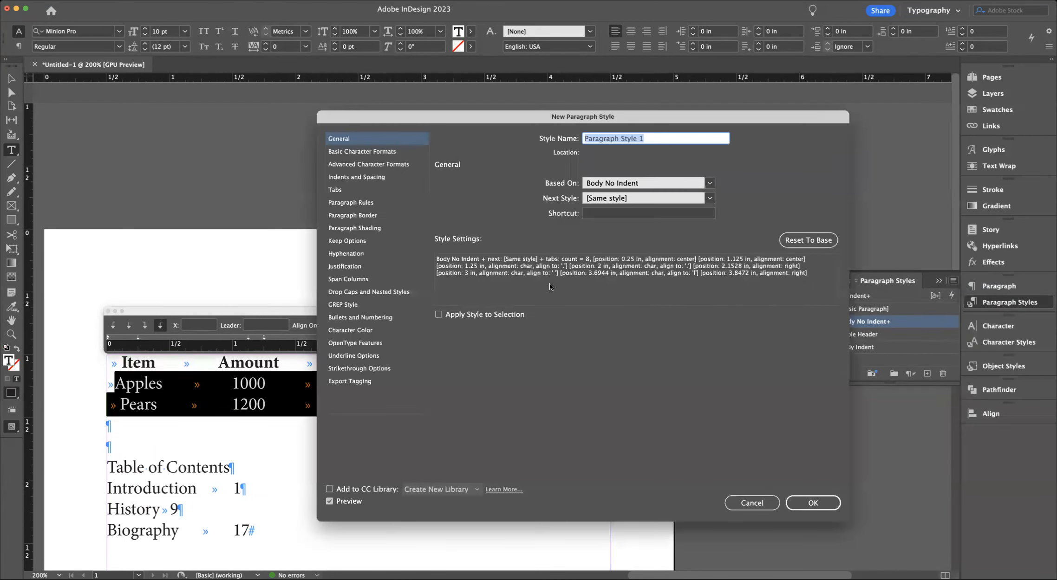
text(Table Body)
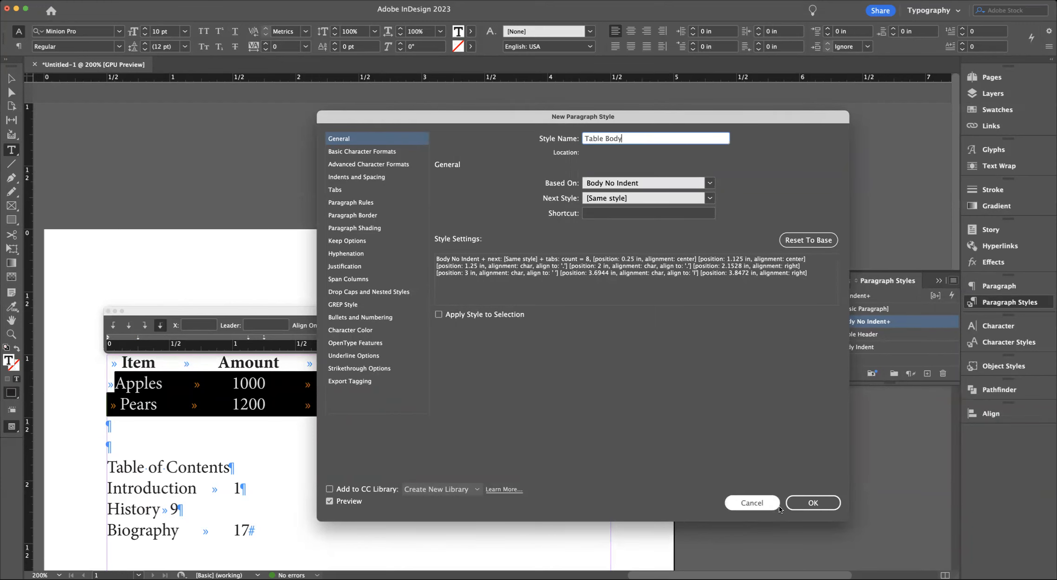
click(801, 505)
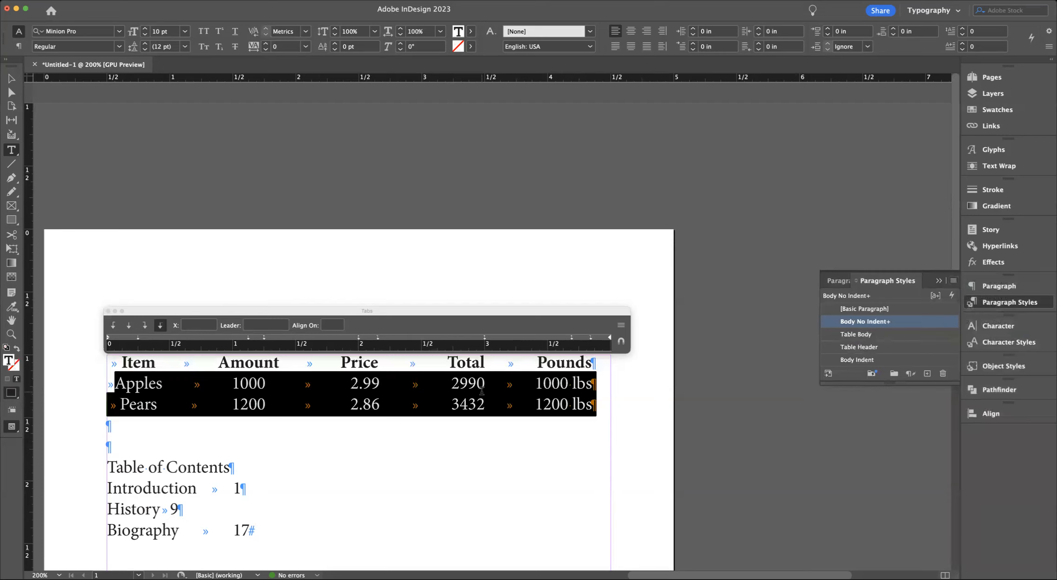
Apply the Table Body style to the Apples and Pears rows and move the style below Table Header in the style order.
click(857, 334)
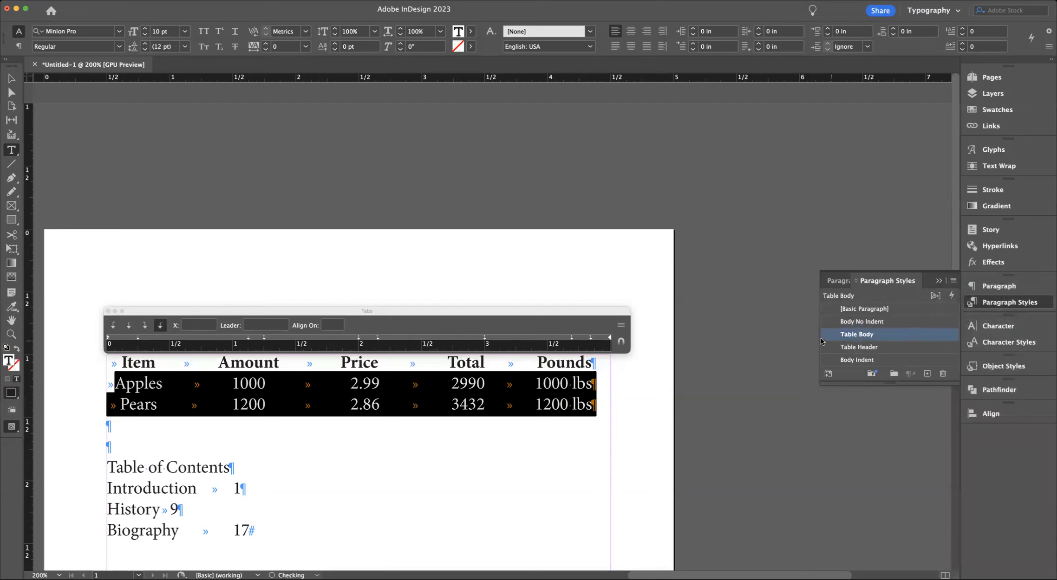
drag(830, 340, 830, 355)
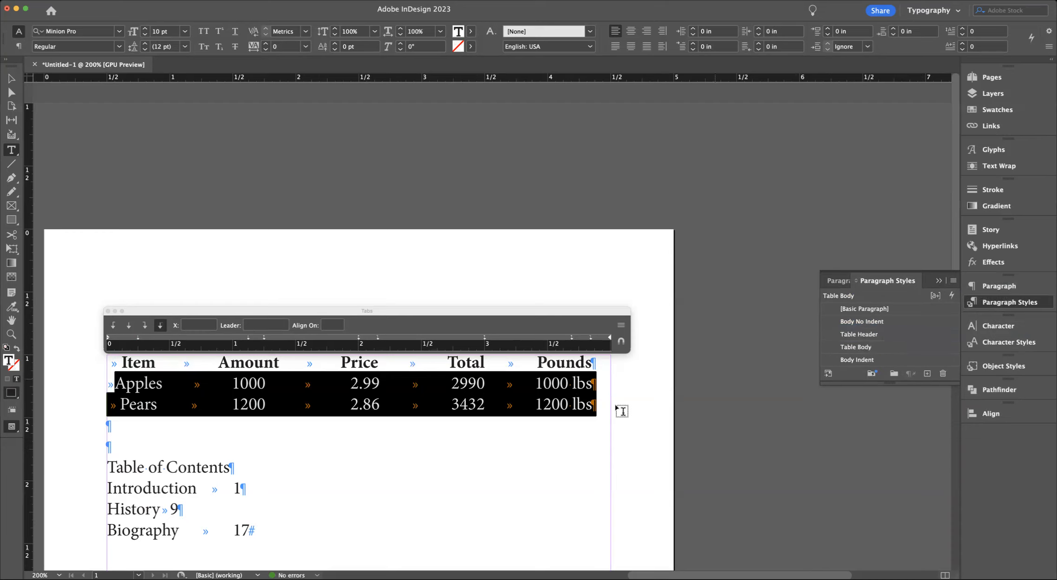
click(448, 393)
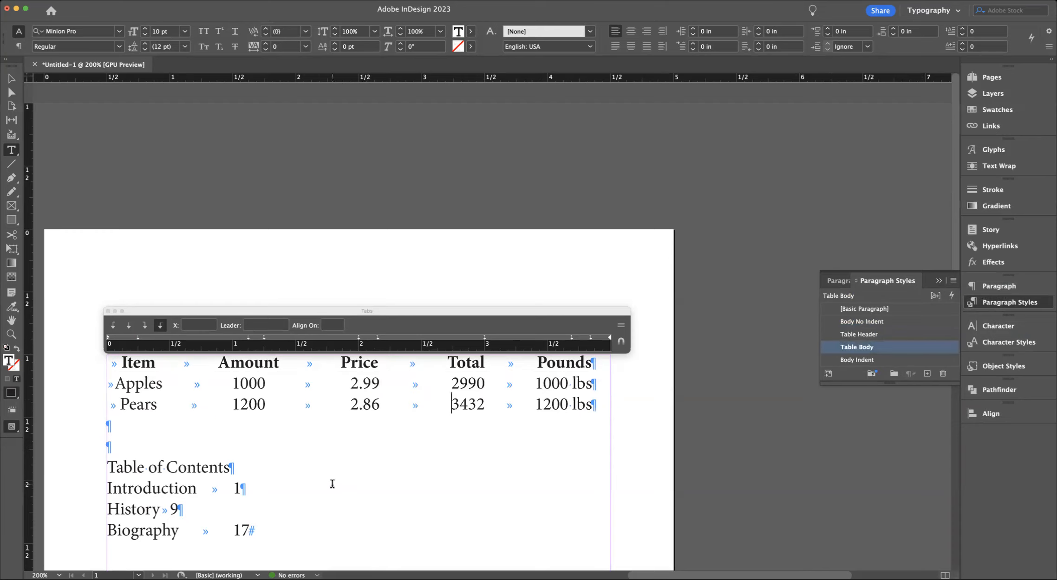
Place the insertion point after the Biography entry's page number and close the tab ruler.
scroll(297, 518, down, 10)
scroll(311, 515, up, 3)
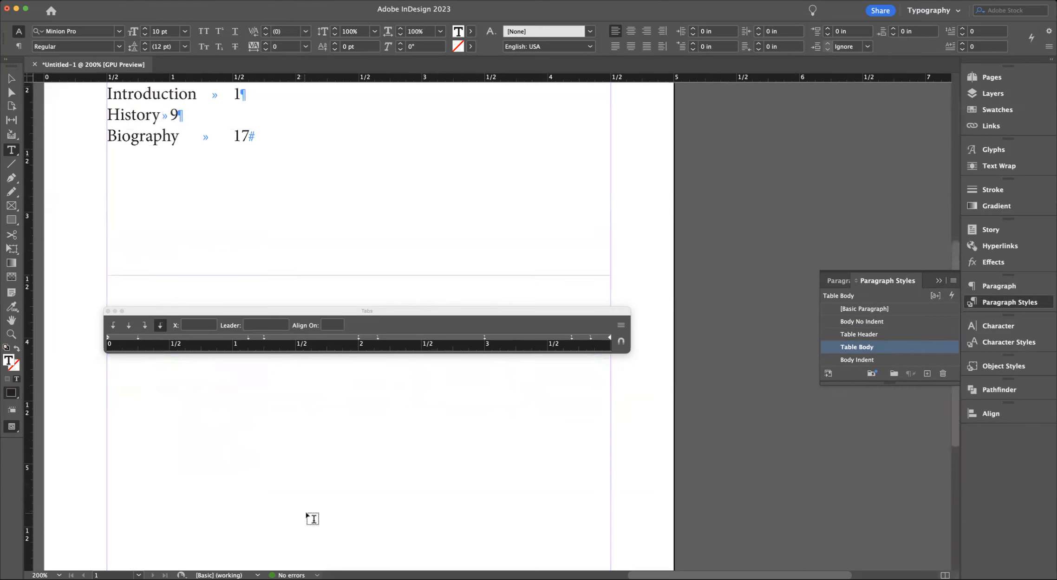
scroll(317, 520, up, 2)
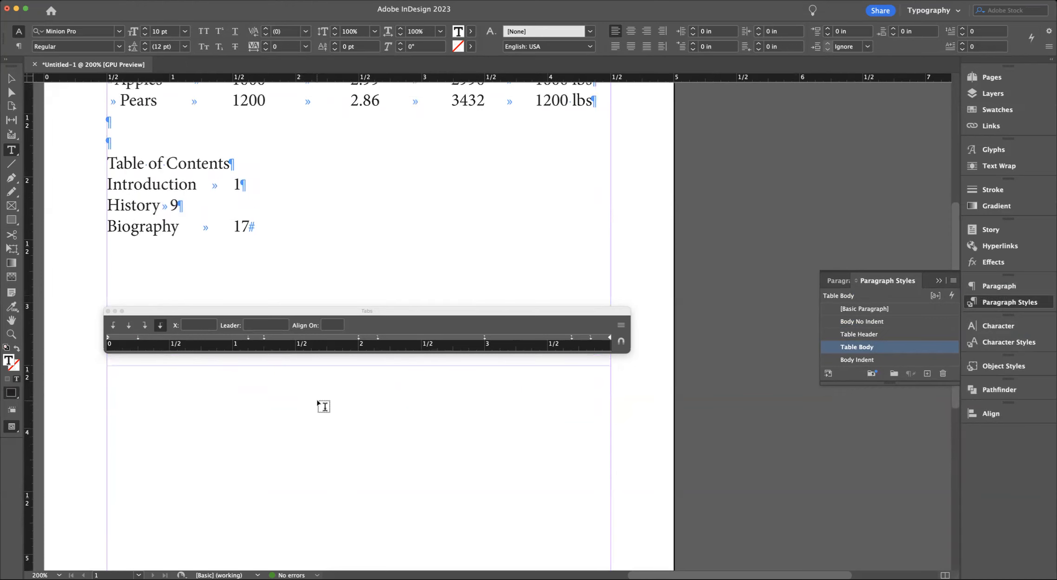
scroll(326, 407, up, 1)
click(283, 284)
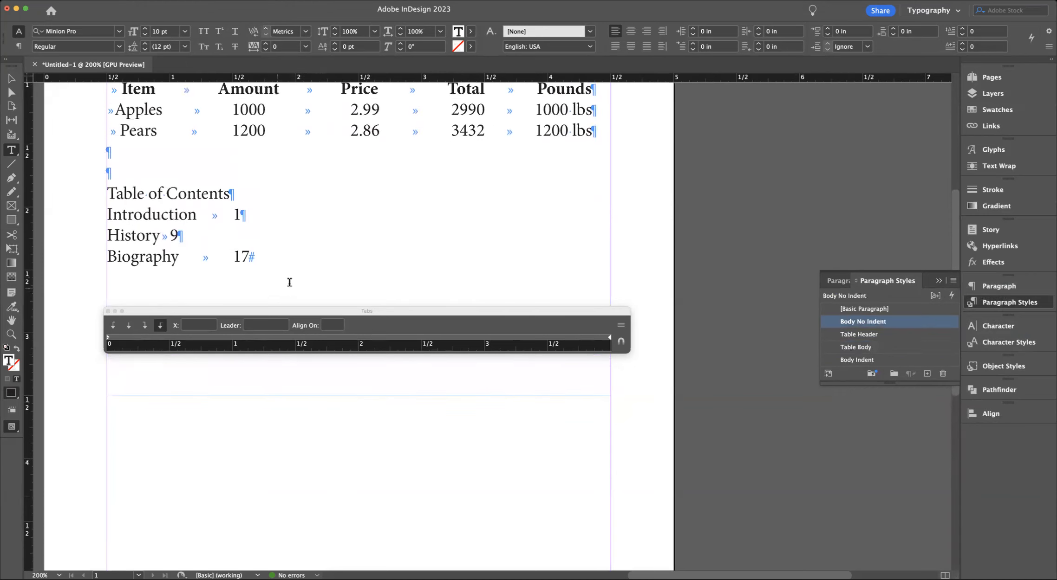
drag(276, 312, 280, 415)
click(113, 416)
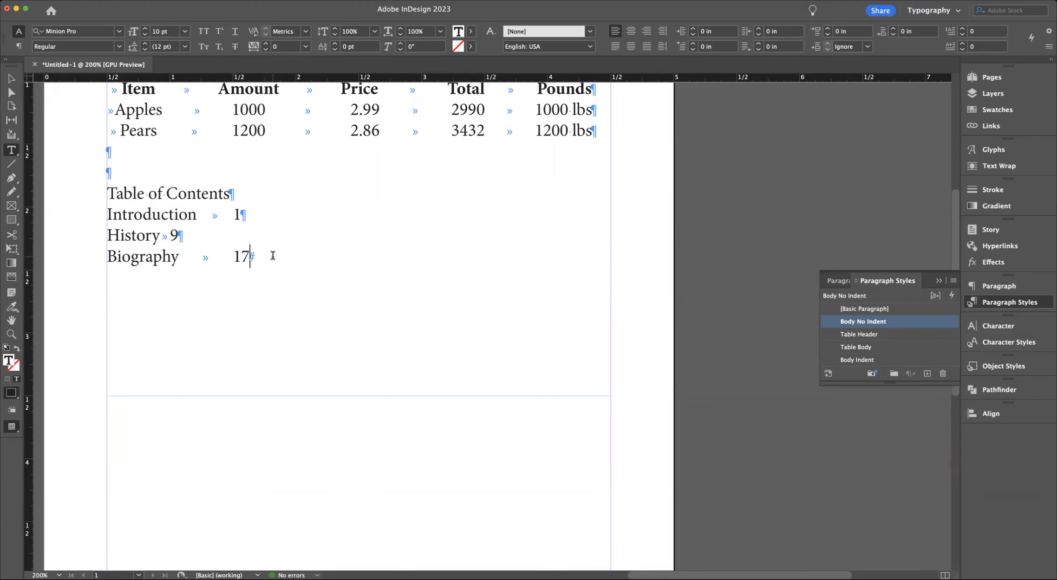
Leave a blank line below the Biography entry and start a new row with Pineapples followed by a tab.
key(Return)
key(Return)
text(Pine)
key(BackSpace)
text(neapples)
key(Tab)
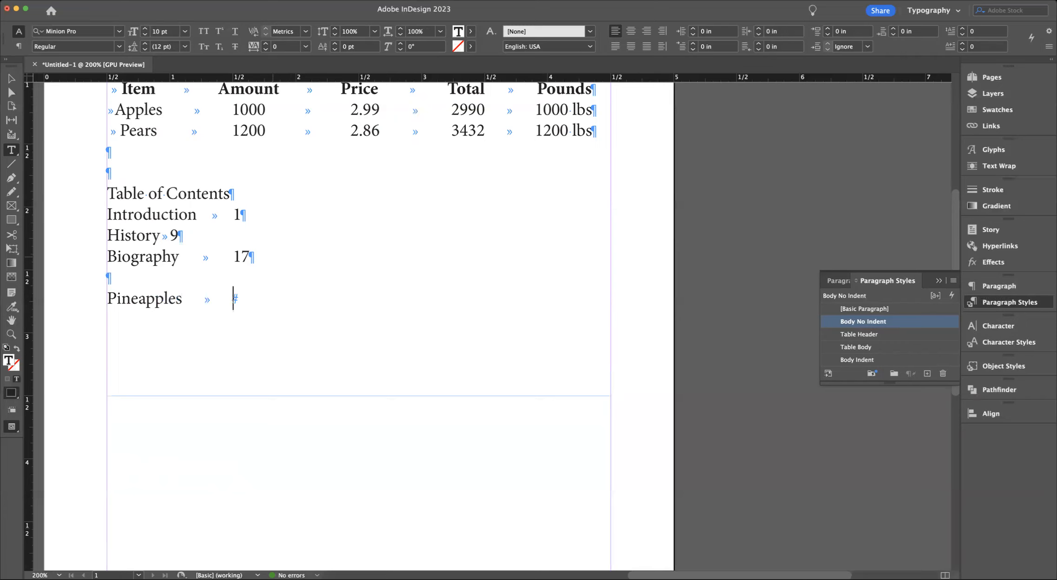
Complete the Pineapples row with the tab-separated values 500, 5.00, 2500 and 2500 lbs.
text(500)
key(Tab)
text(5.00)
key(Tab)
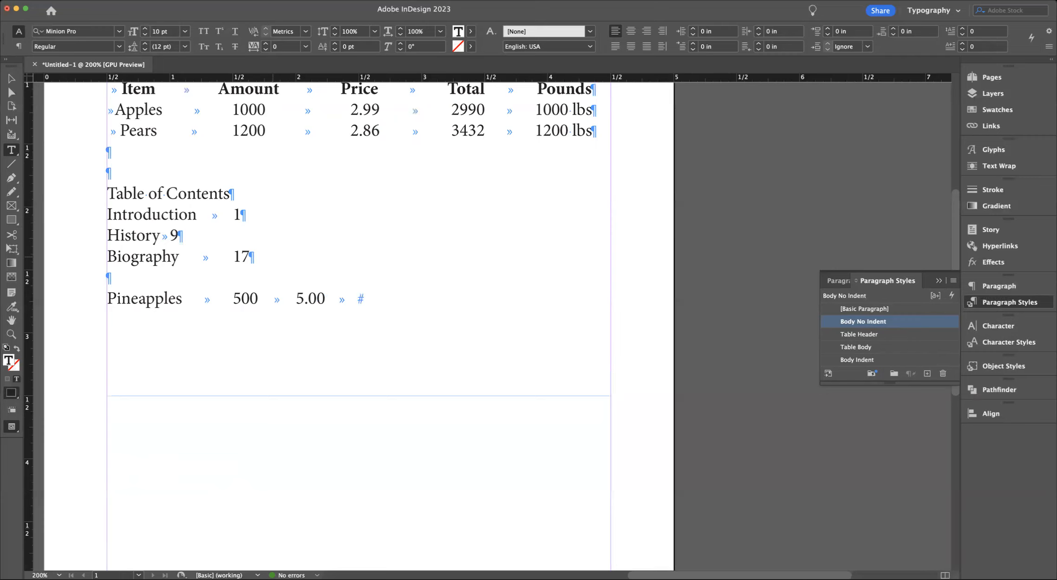
text(2500)
key(Tab)
text(2500)
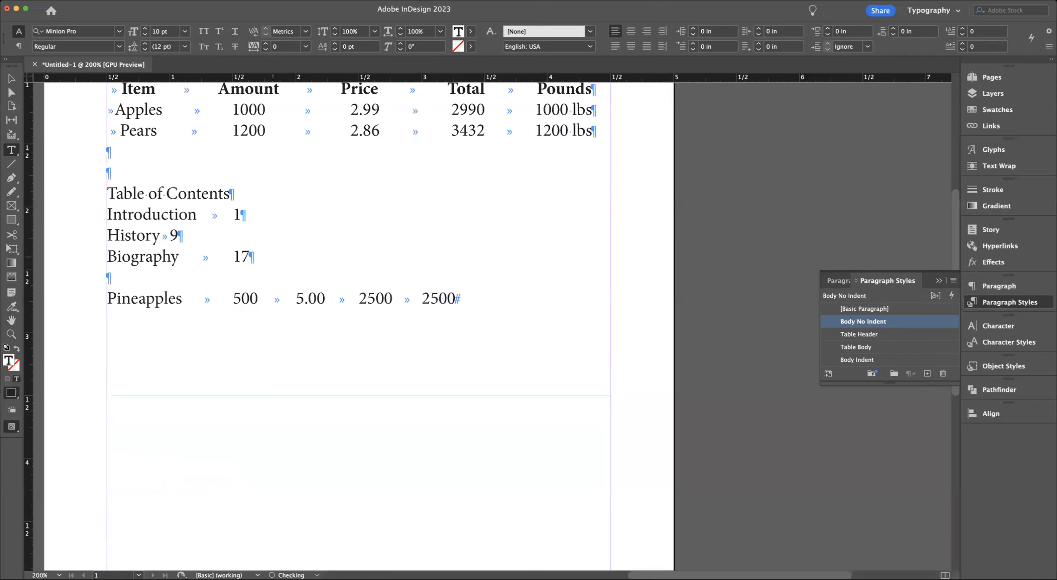
text( lbs)
Apply the Table Body paragraph style to the Pineapples row and insert a leading tab before Pineapples.
click(855, 348)
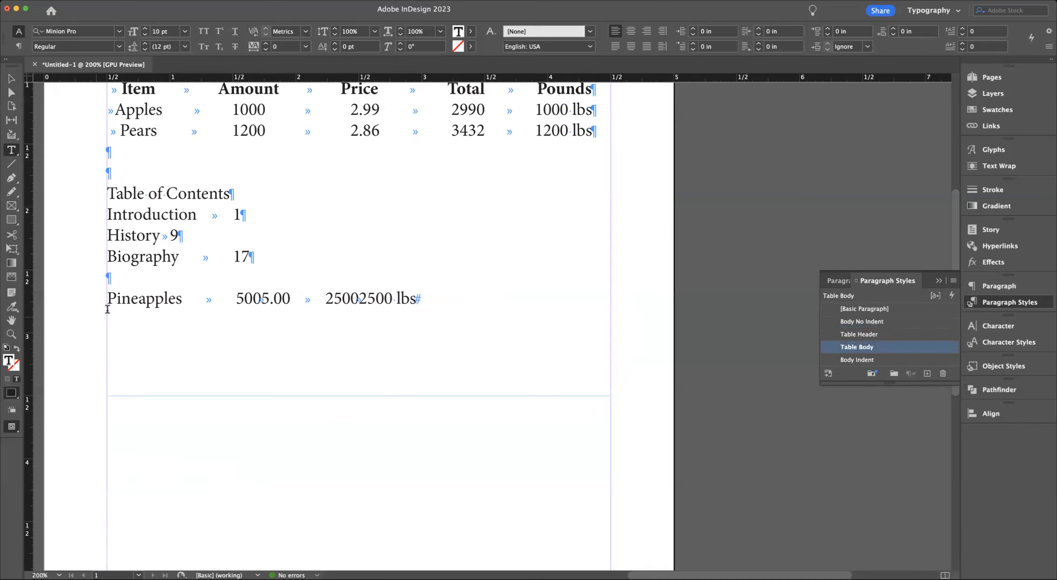
drag(120, 306, 492, 310)
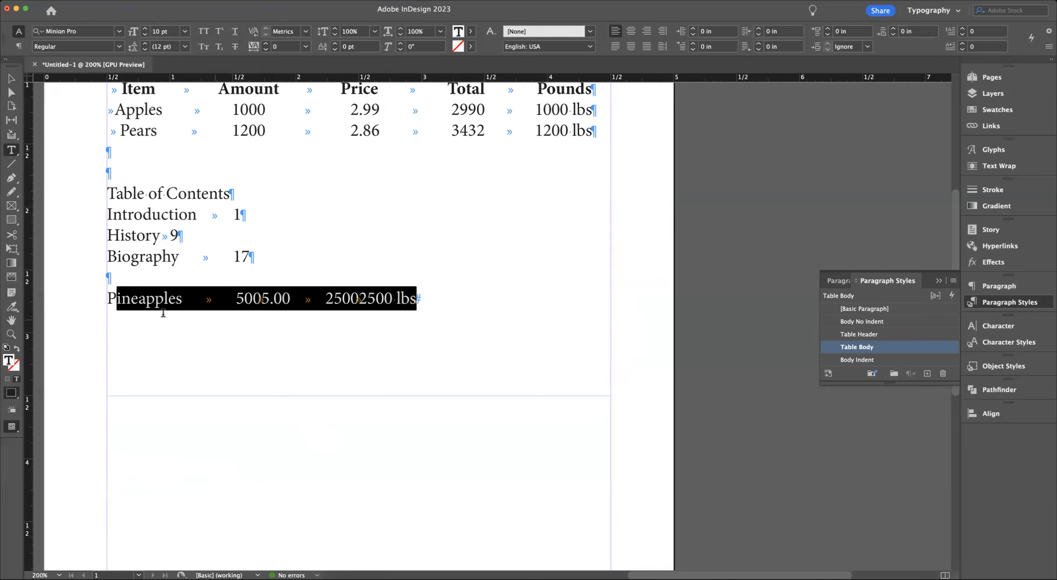
click(109, 302)
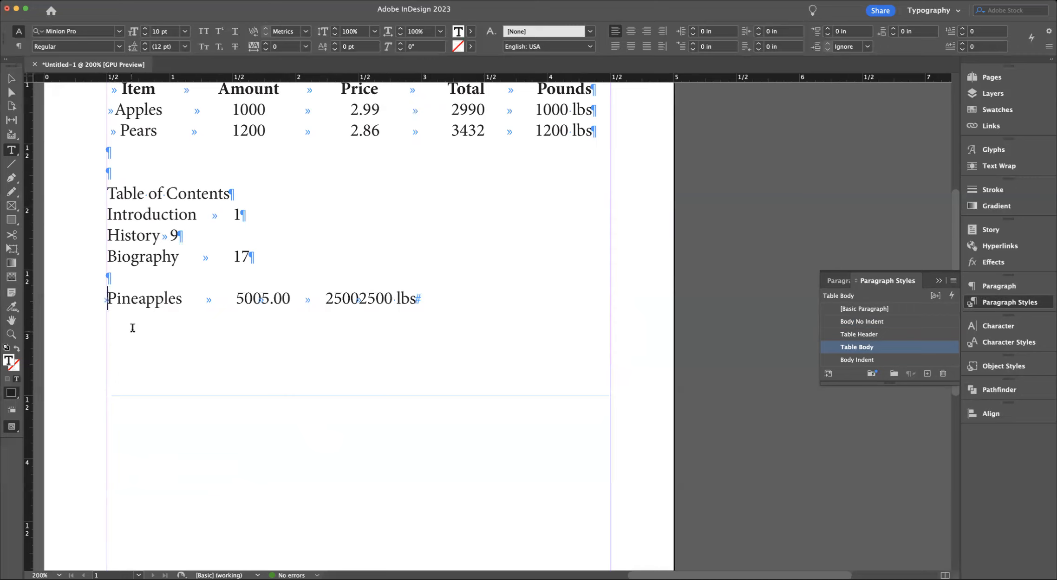
Try to align the Pineapples row by inserting an extra tab between 500 and 5.00, and remove that tab.
drag(121, 301, 499, 300)
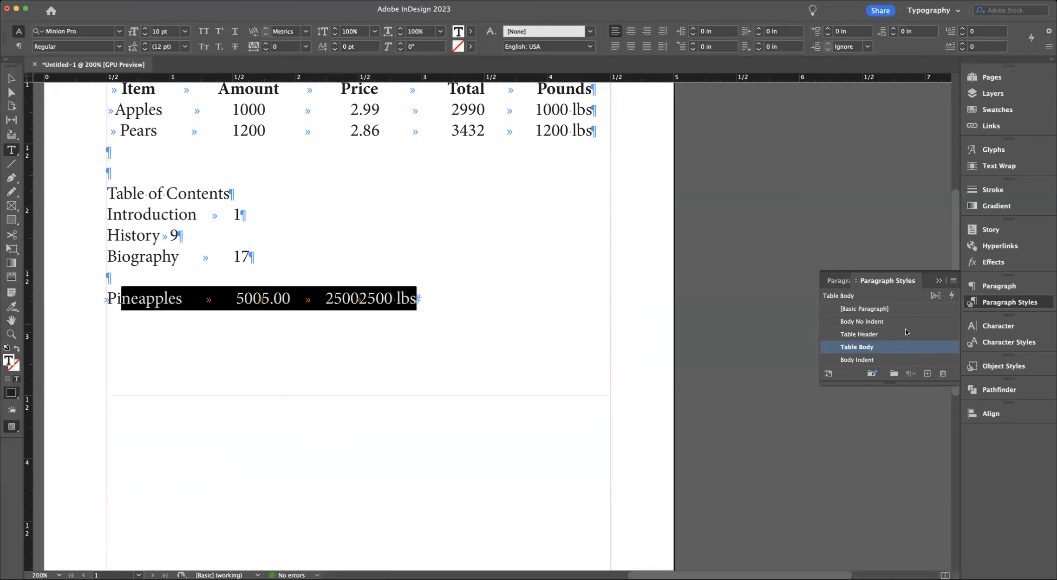
click(373, 129)
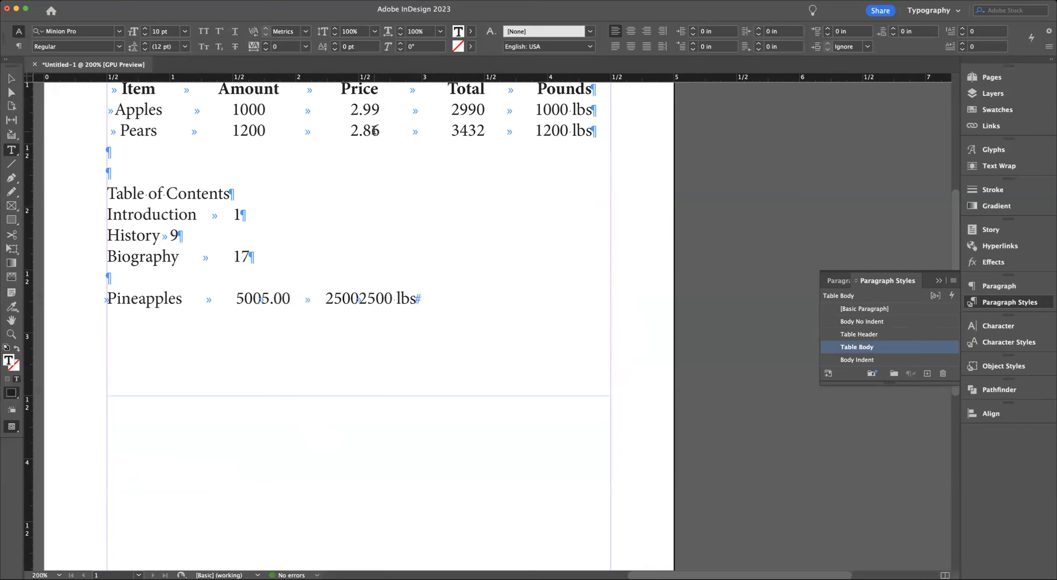
click(318, 300)
key(Tab)
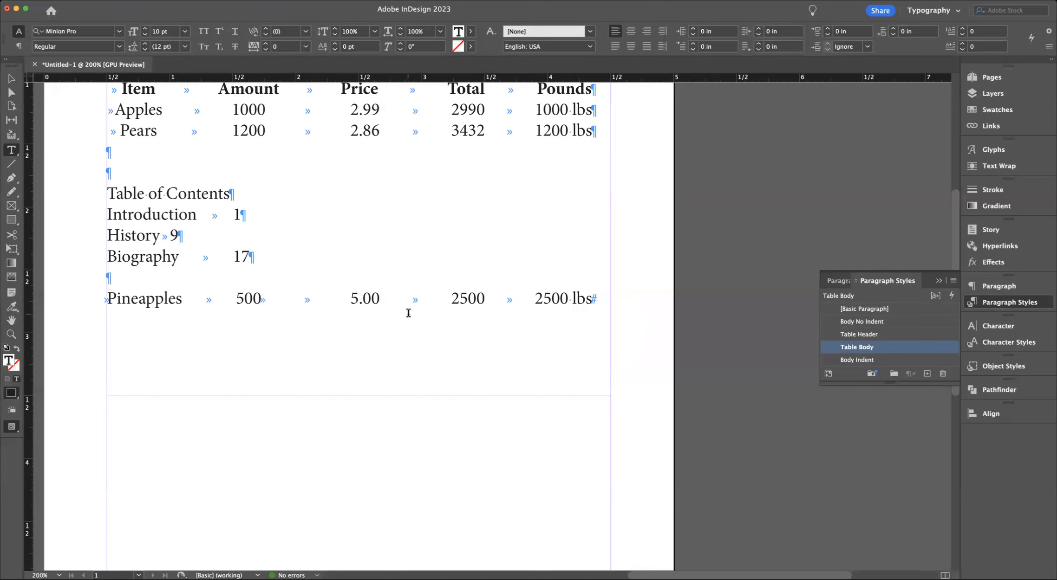
triple_click(265, 299)
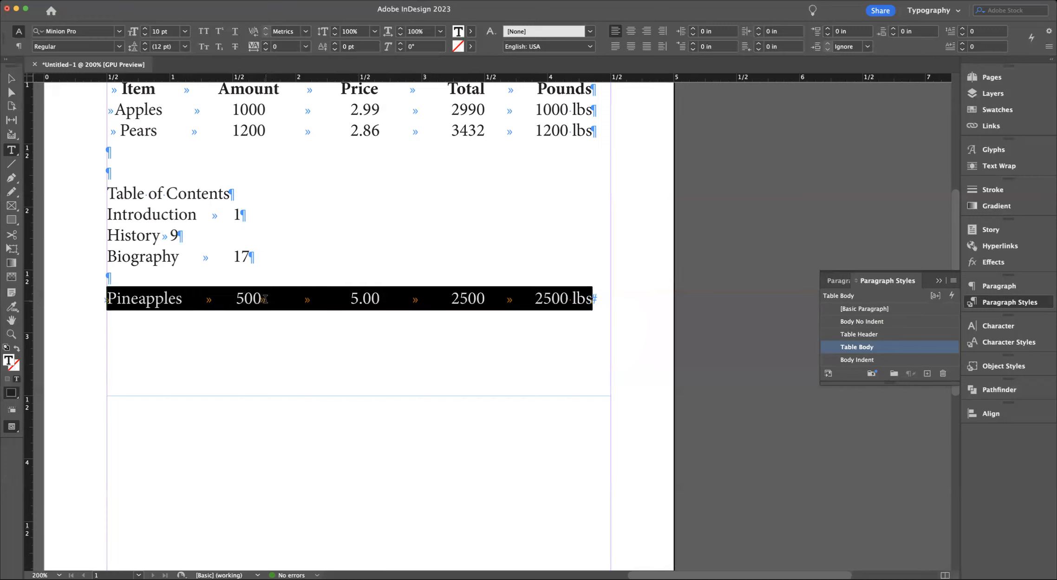
click(278, 299)
key(BackSpace)
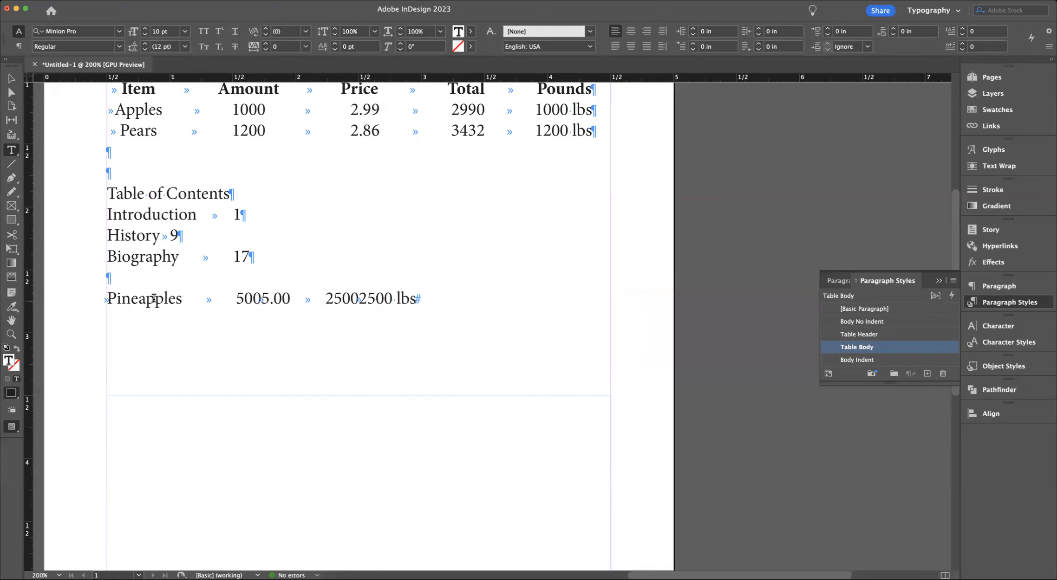
Delete the surplus tab stops at about 1.25, 2.1 and 3.8 inches from the Pineapples row using the Tabs ruler.
drag(122, 299, 522, 311)
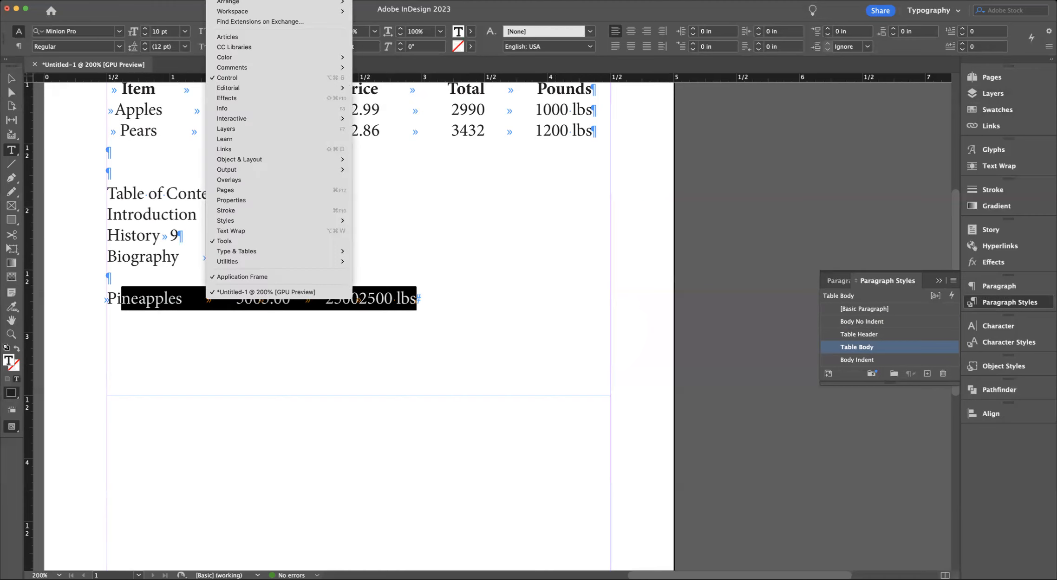
mouse_move(122, 0)
click(168, 48)
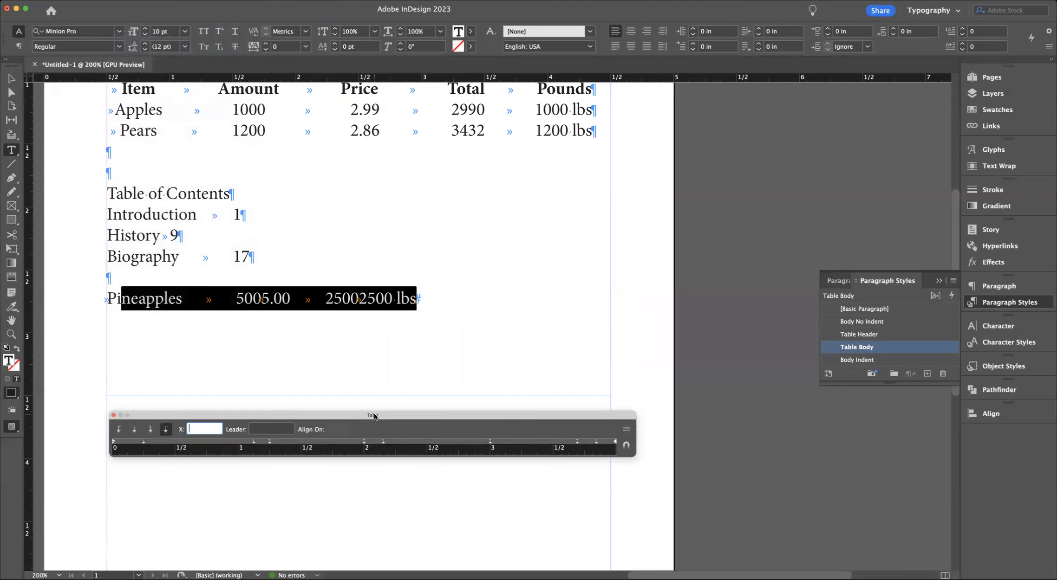
drag(391, 414, 386, 236)
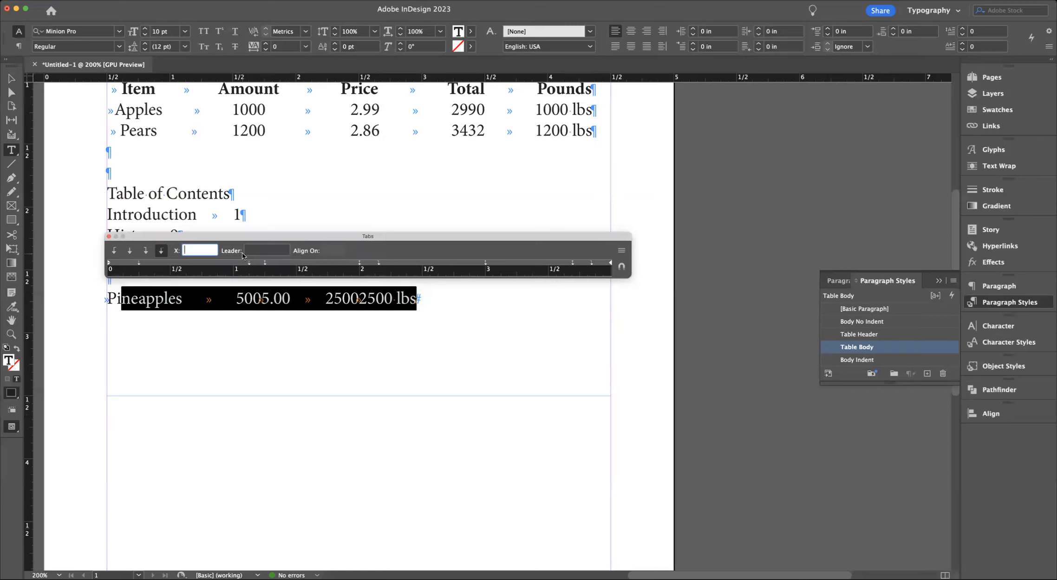
drag(266, 265, 269, 241)
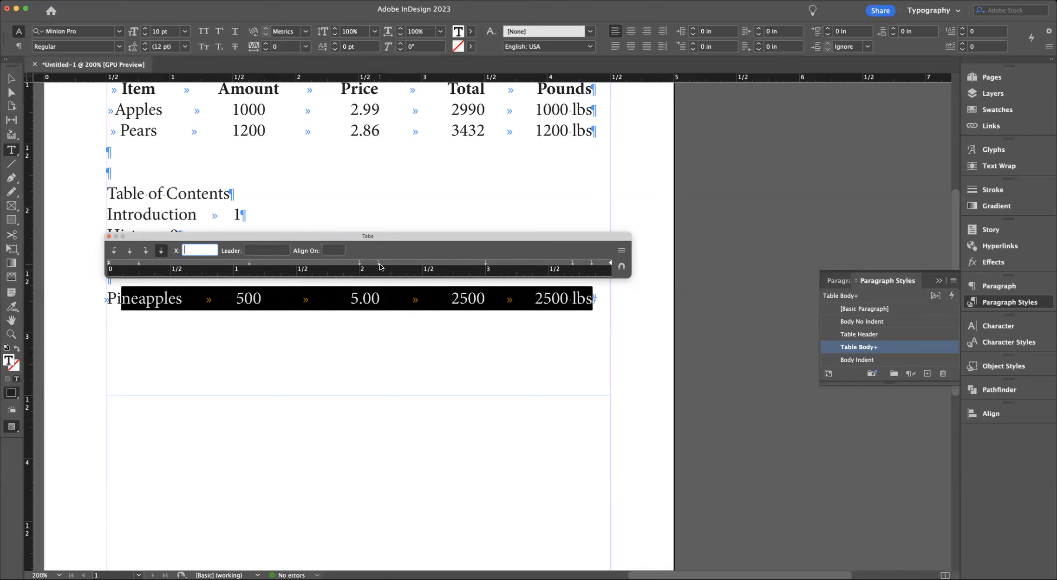
drag(378, 265, 380, 239)
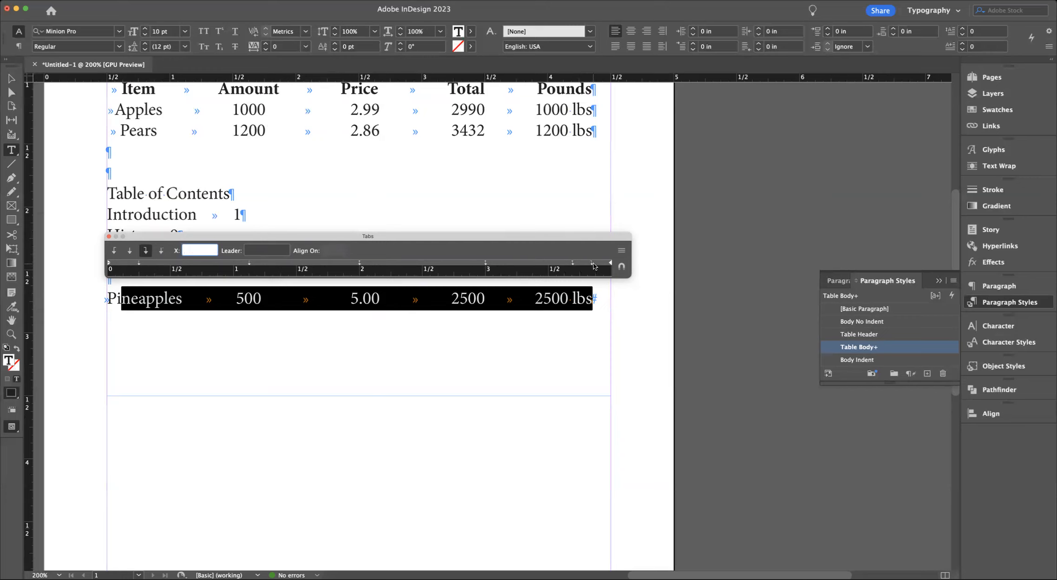
drag(590, 265, 585, 236)
Redefine the Table Body paragraph style from the Pineapples row's modified tab stops.
click(953, 281)
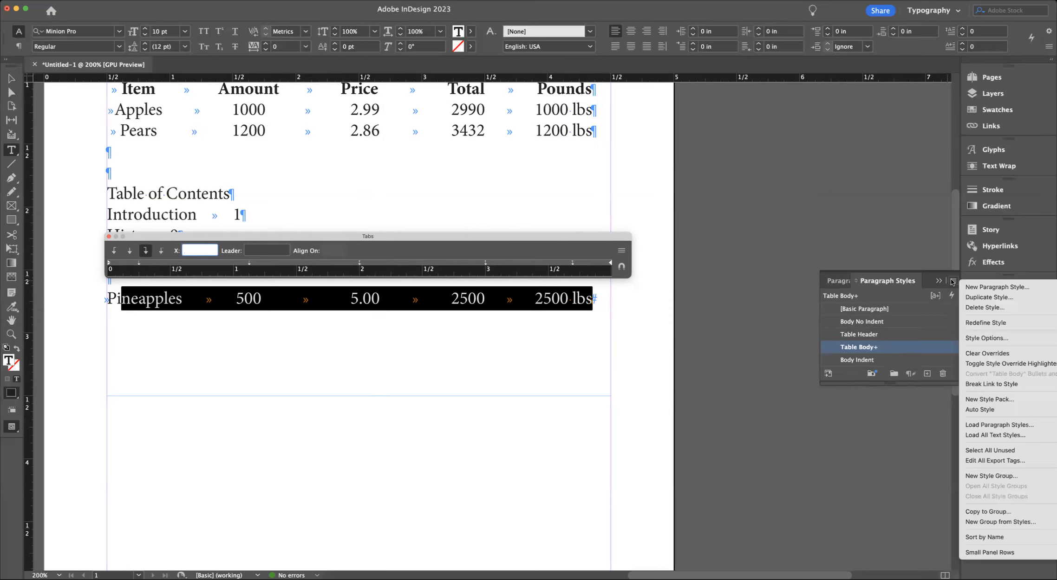
click(987, 324)
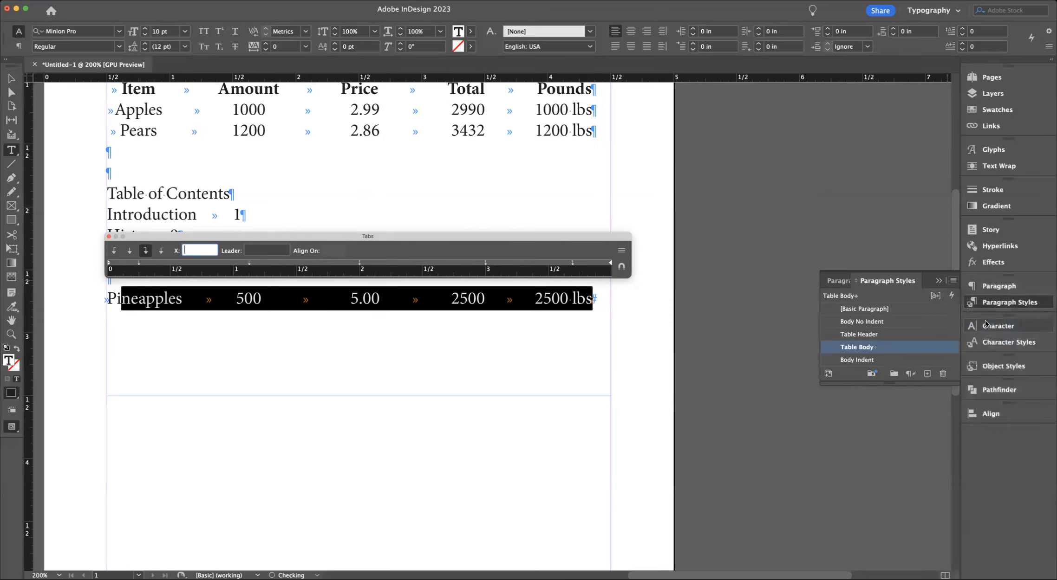
click(422, 334)
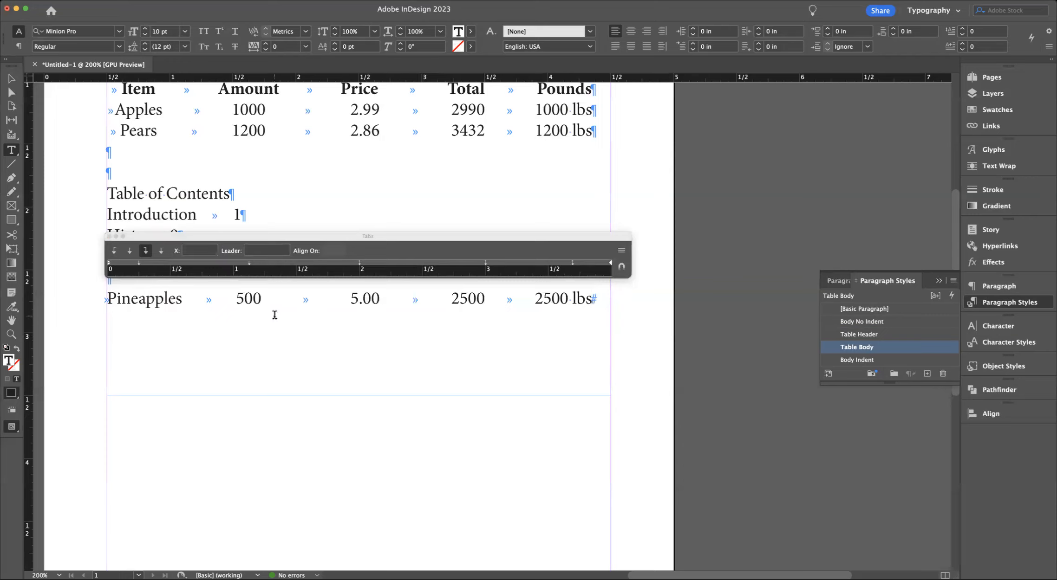
Copy the Pineapples row and delete it from below the Biography entry.
click(278, 131)
drag(410, 239, 407, 110)
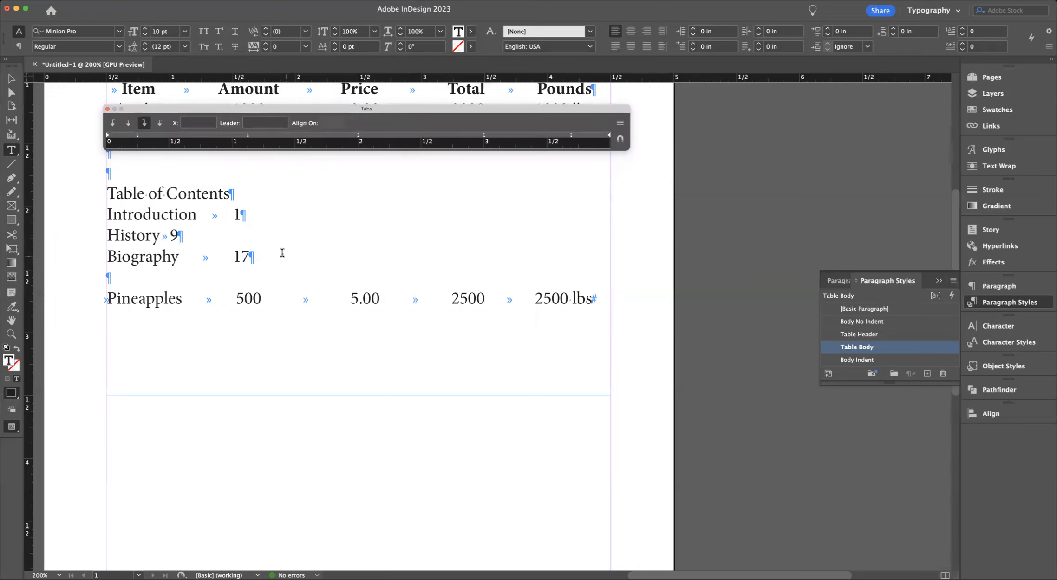
triple_click(111, 297)
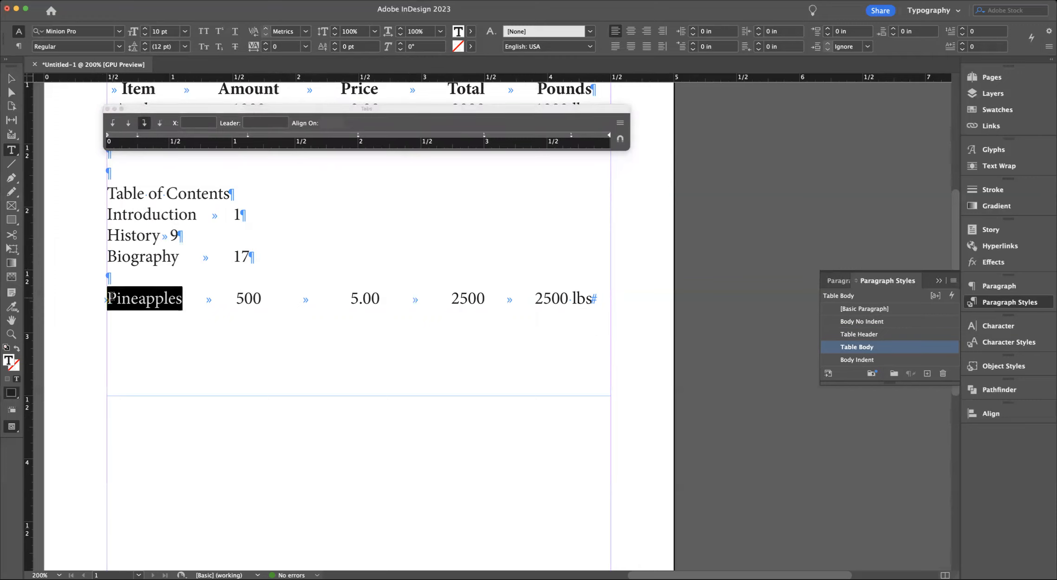
click(139, 166)
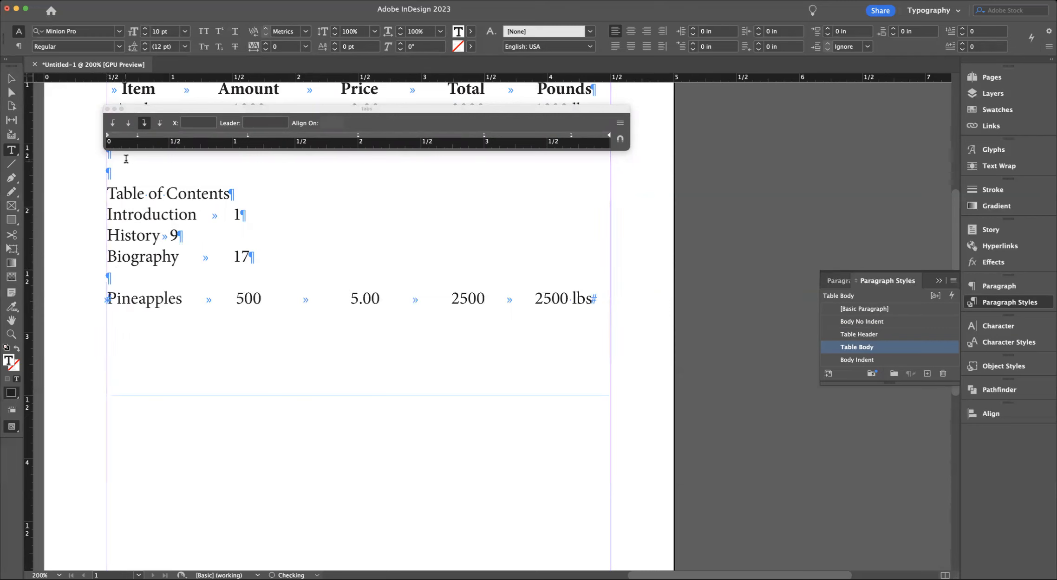
scroll(125, 164, up, 2)
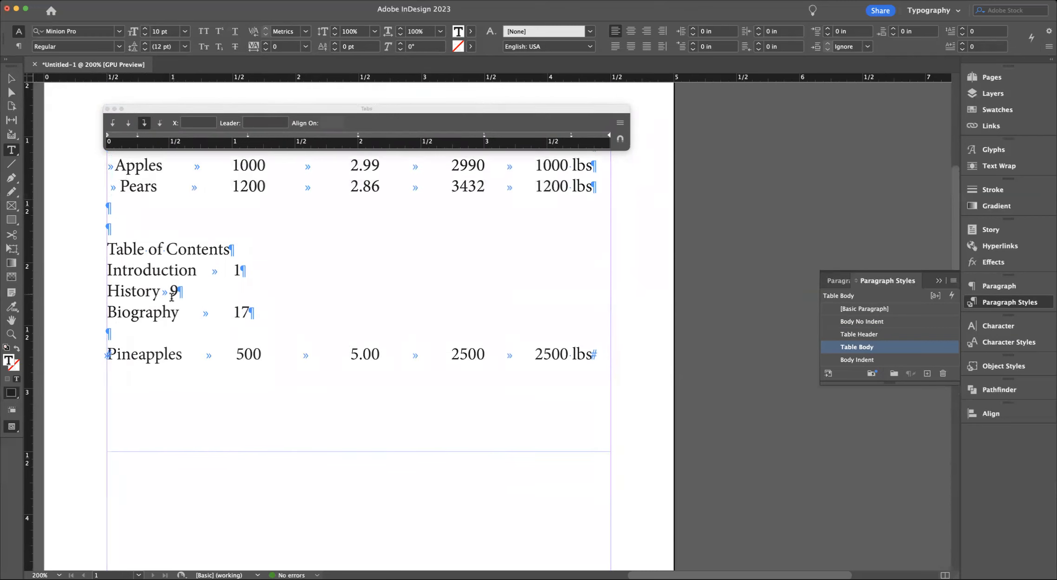
triple_click(195, 362)
key(super+c)
key(BackSpace)
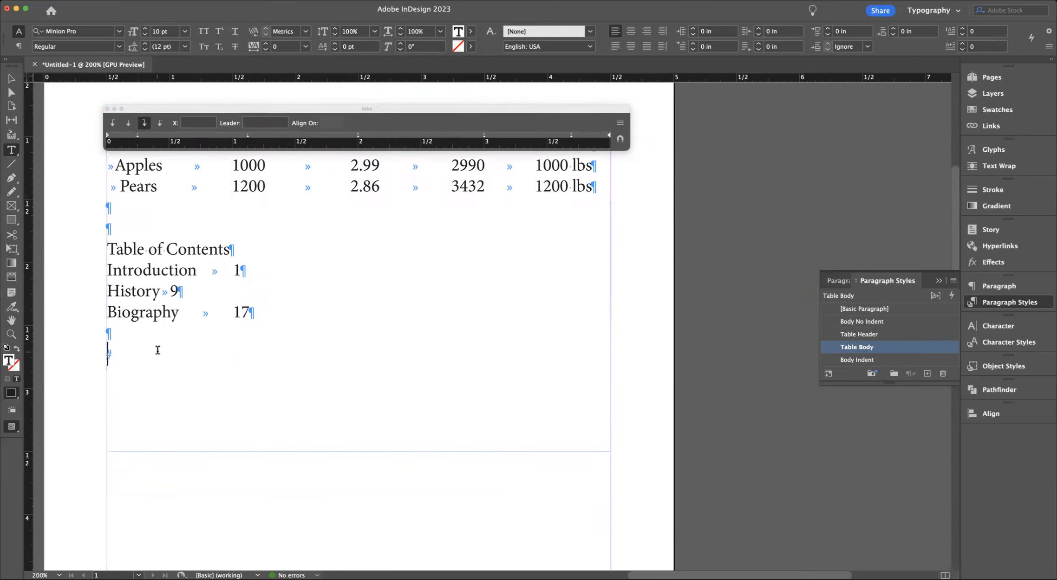
Paste the Pineapples row directly below Pears and add two blank lines before the Table of Contents heading.
scroll(180, 284, up, 1)
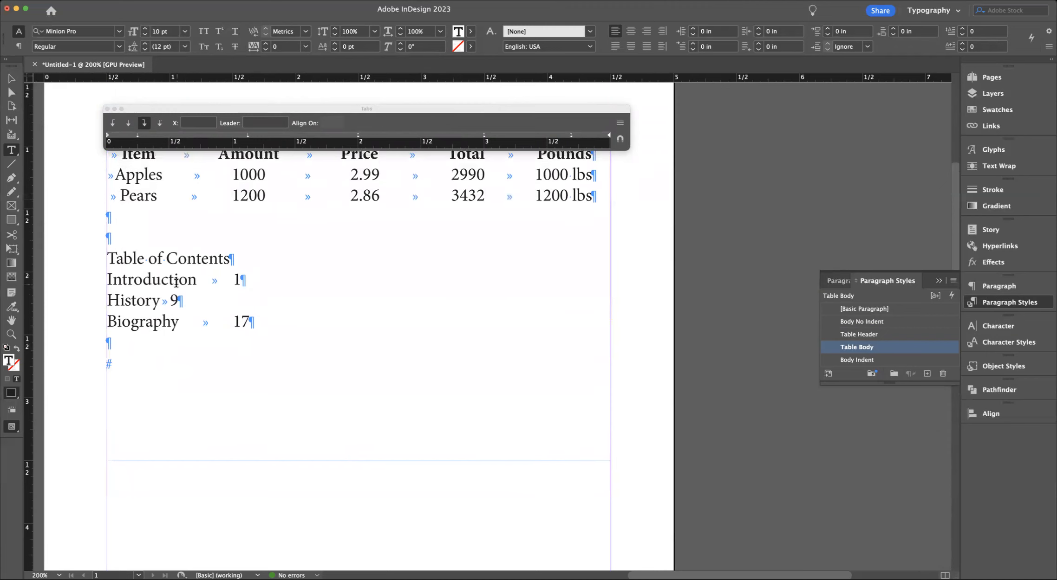
triple_click(123, 218)
key(super+v)
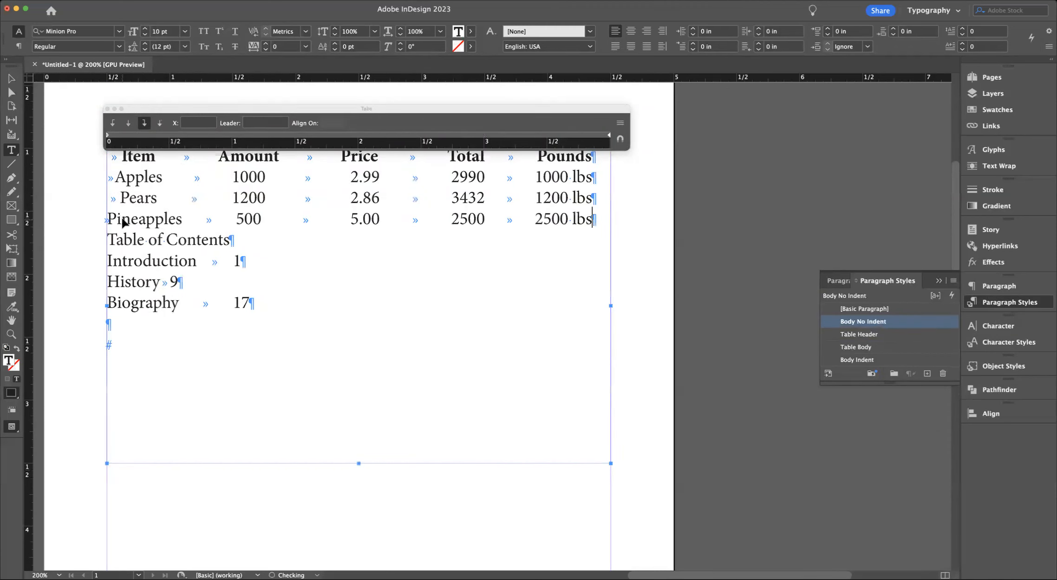
key(Return)
key(Return)
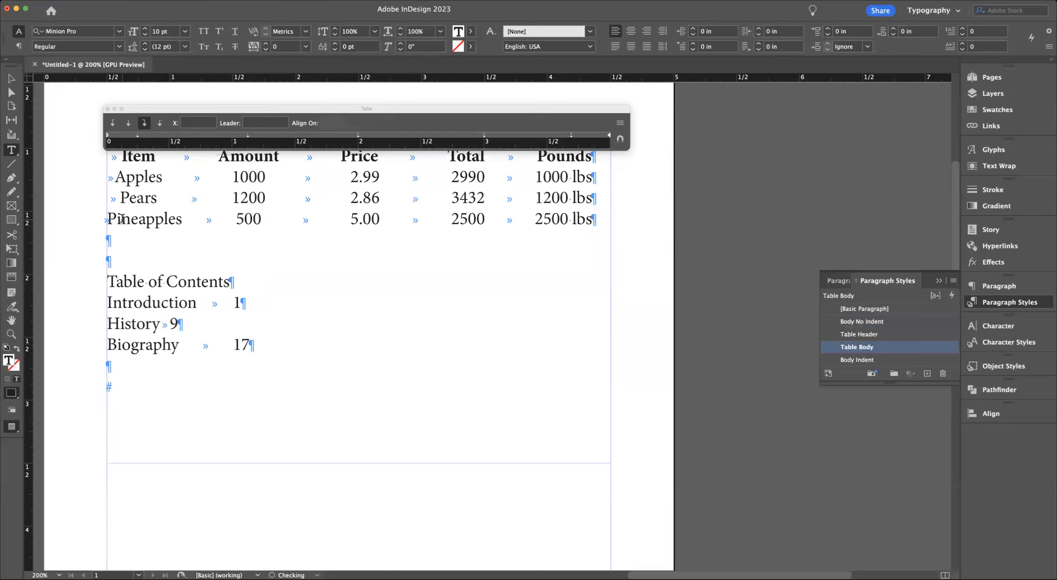
Set the Table of Contents heading's font style to Bold.
click(308, 318)
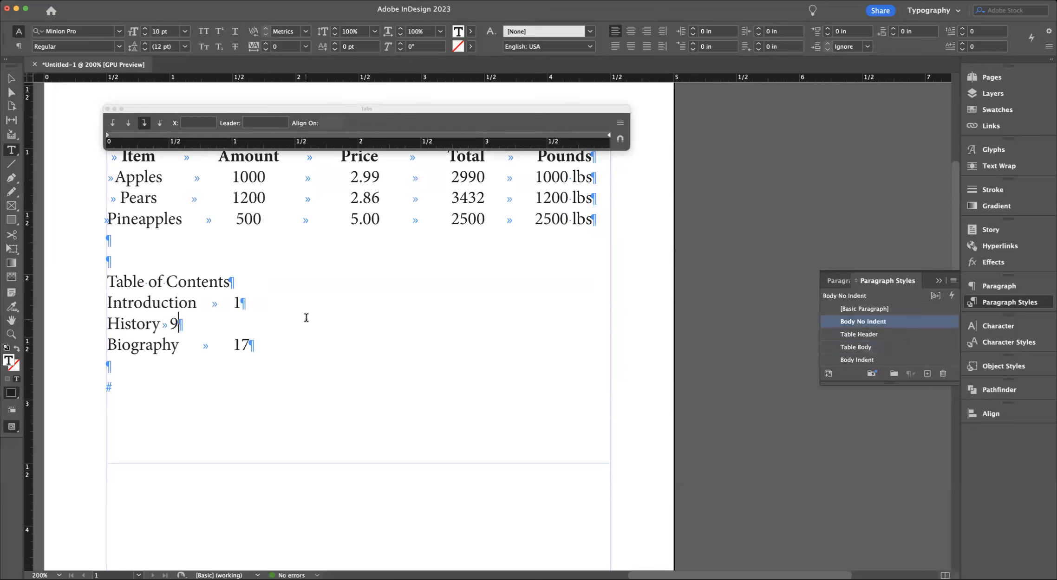
mouse_move(325, 109)
mouse_down()
mouse_move(329, 93)
mouse_move(329, 103)
mouse_up()
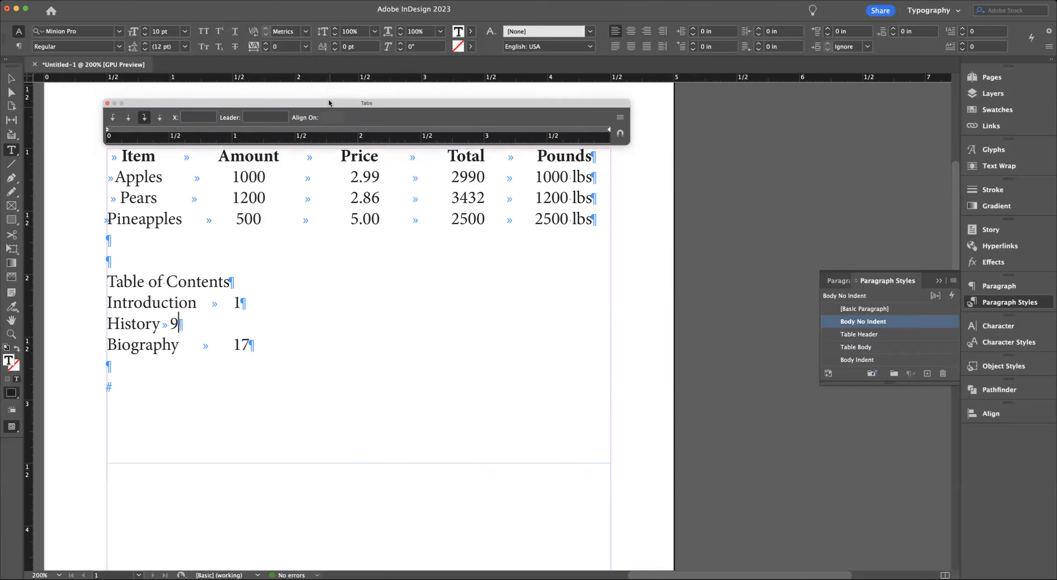
click(147, 304)
drag(108, 303, 376, 342)
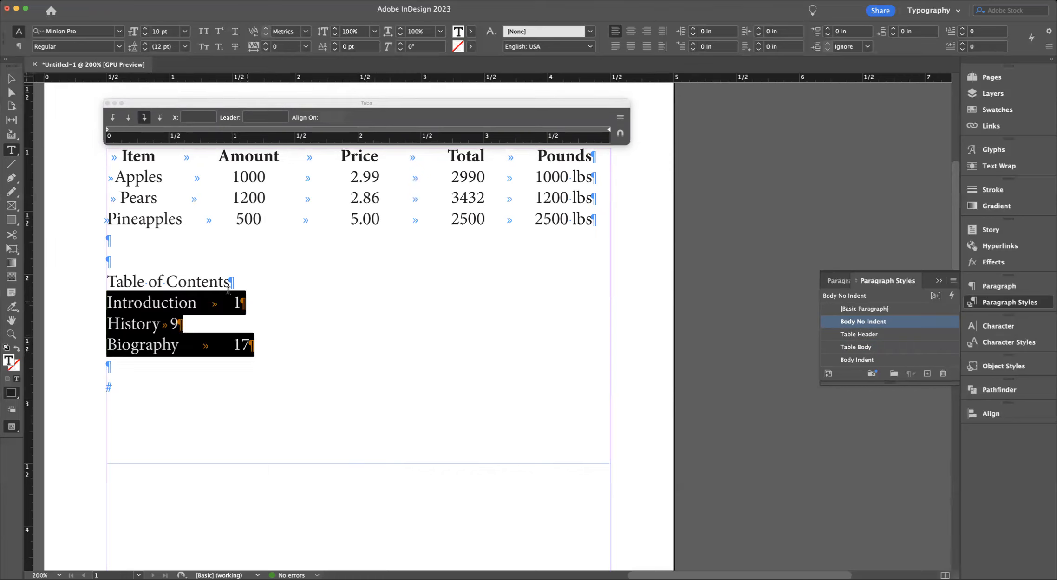
triple_click(215, 281)
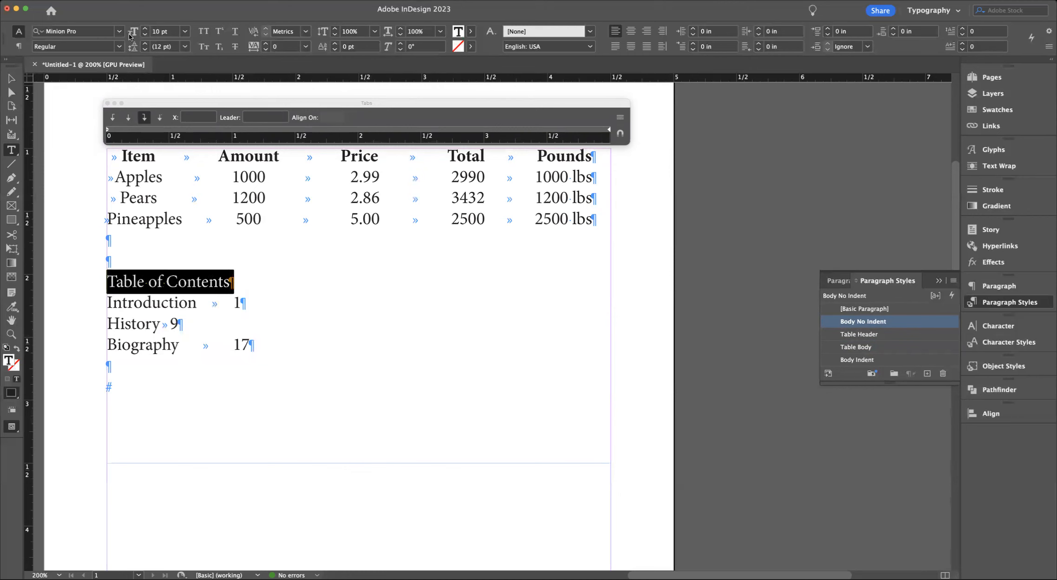
click(119, 46)
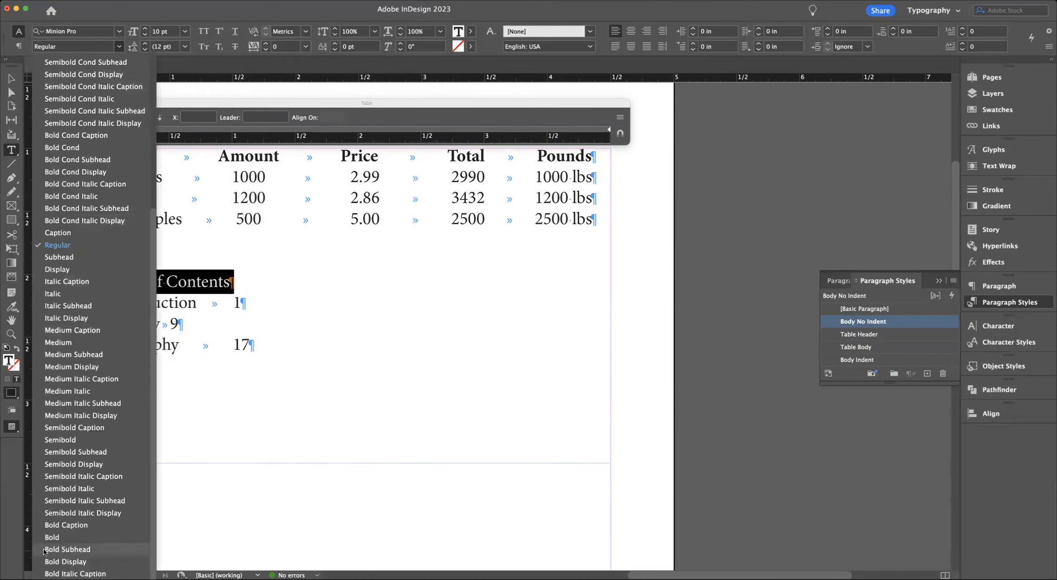
click(58, 537)
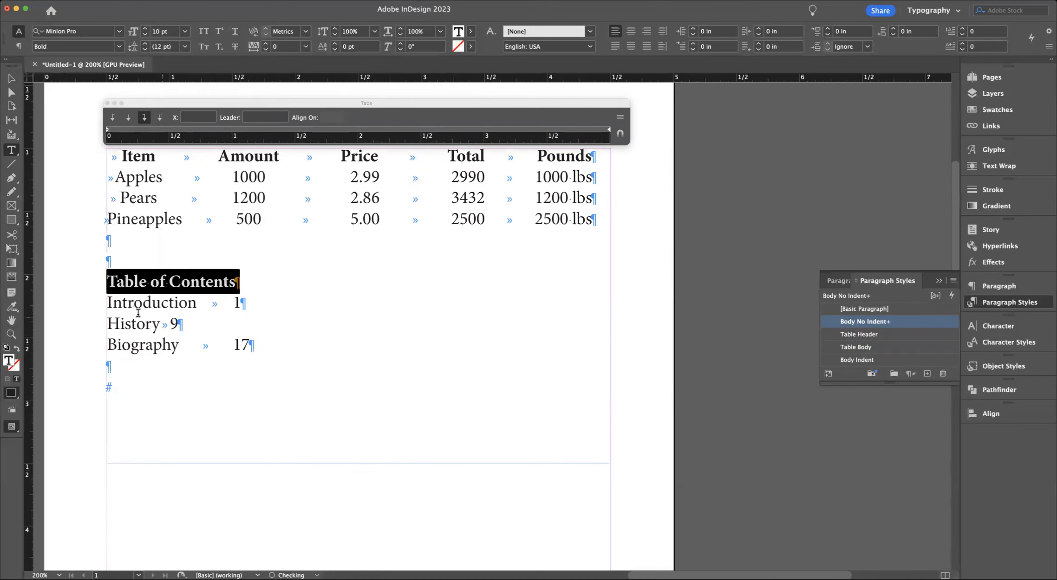
Add a right-justified tab stop at 3.8333 in to the Introduction, History and Biography entries.
drag(109, 305, 419, 345)
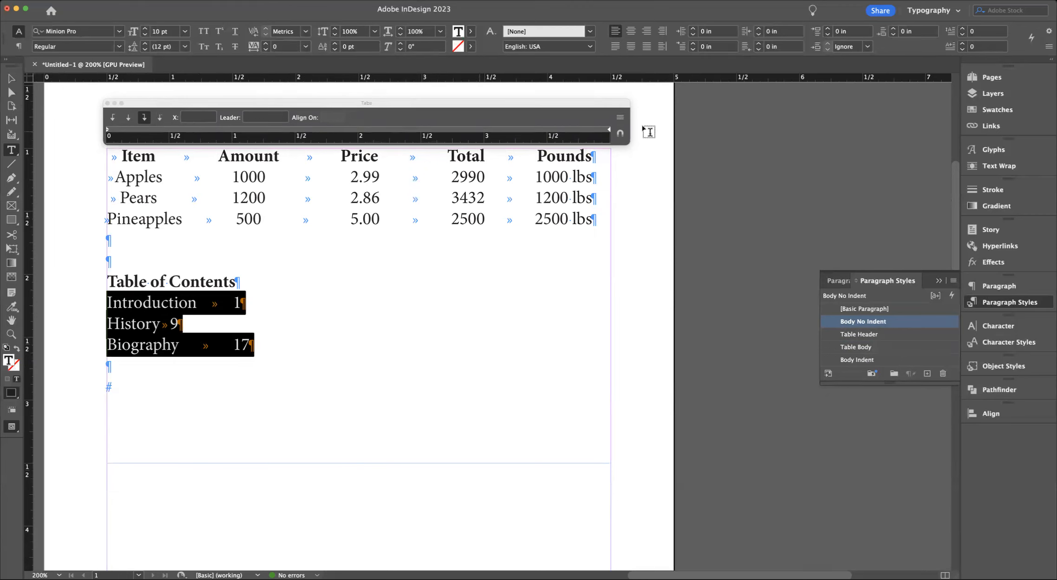
click(589, 129)
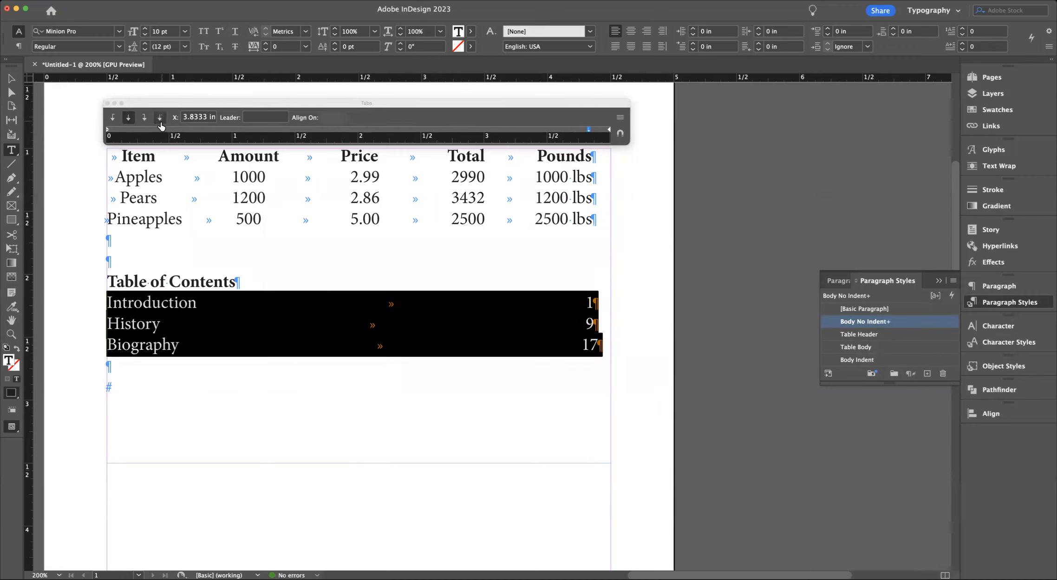
click(143, 120)
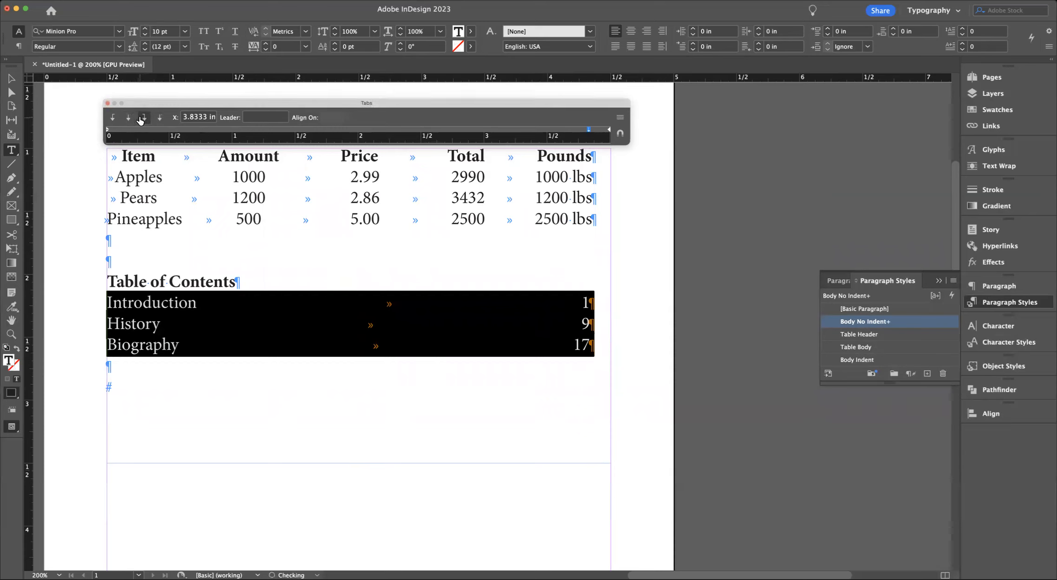
Move the contents entries' tab stop to 4 in so the page numbers align with the text frame's right edge.
click(623, 135)
drag(609, 134, 111, 131)
drag(393, 133, 401, 132)
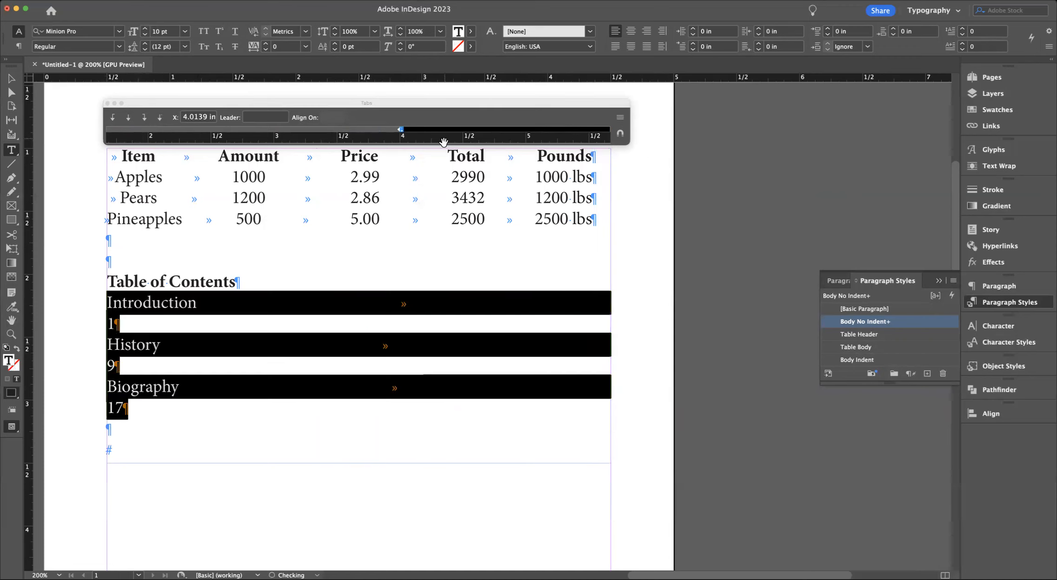
click(401, 131)
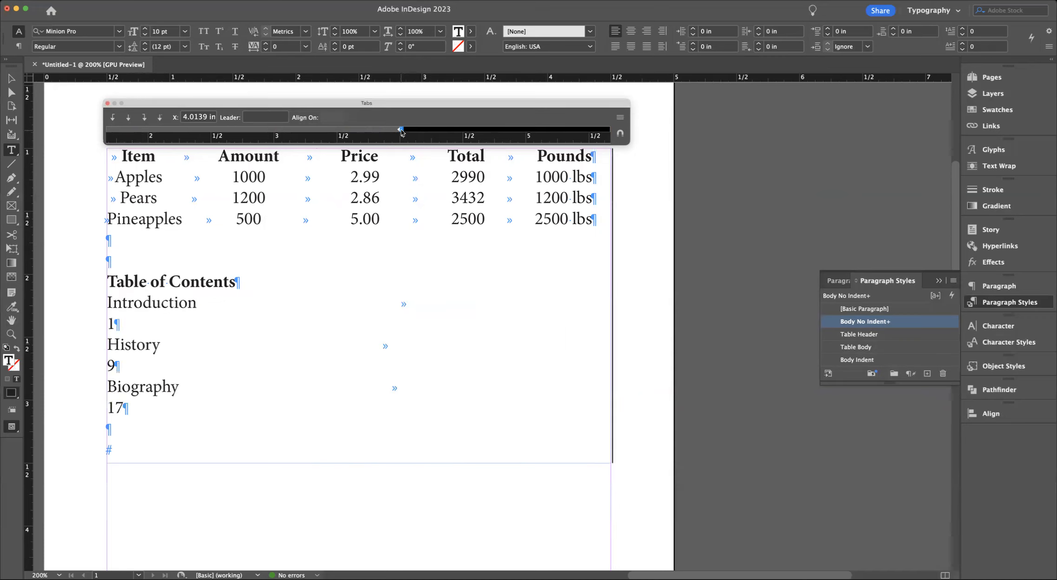
drag(401, 130, 399, 133)
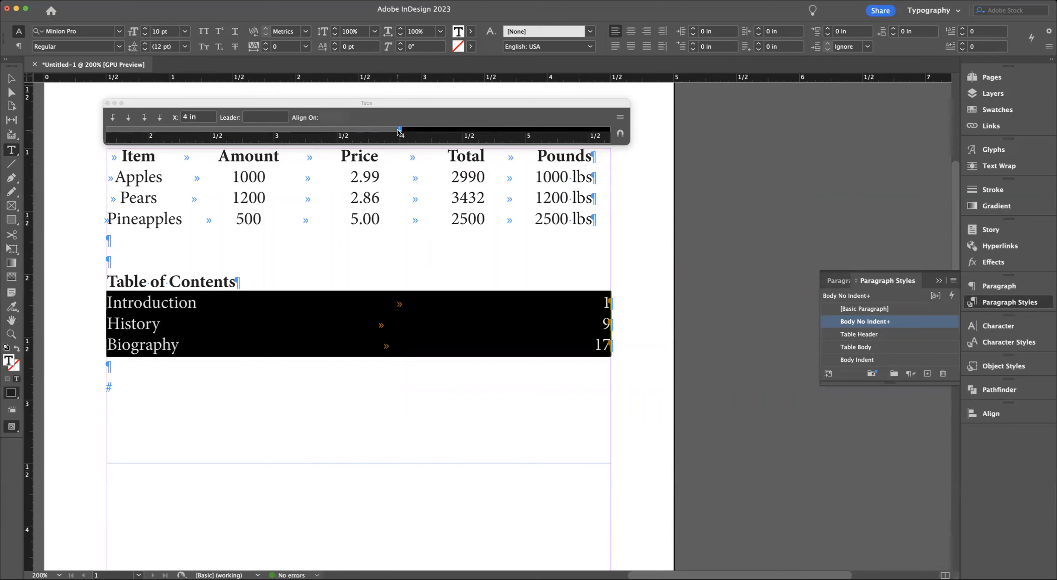
Give the Introduction, History and Biography entries' 4 in tab stop a period leader, adding a space before the period to spread the dots.
click(500, 314)
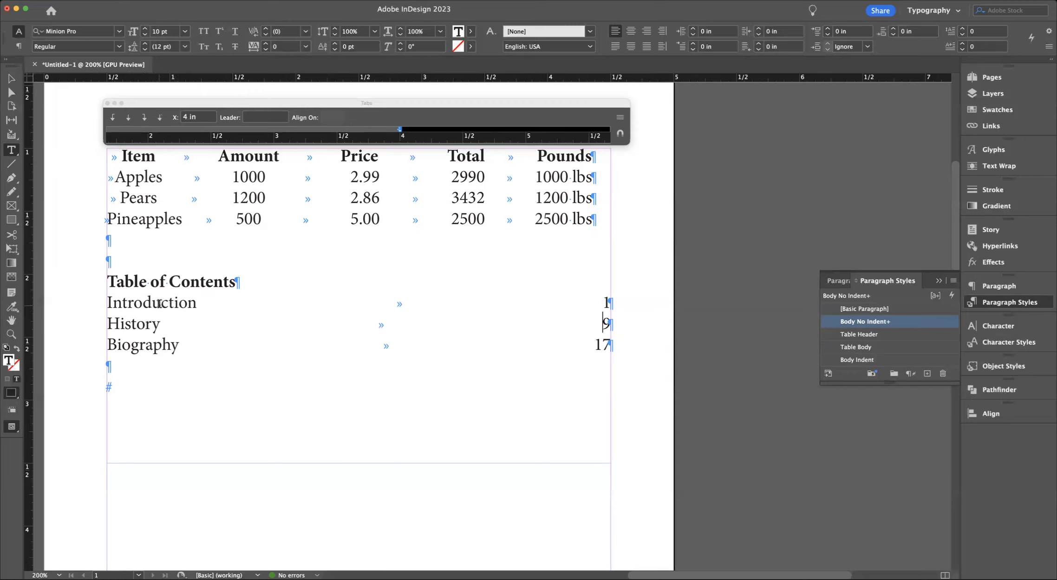
drag(159, 303, 385, 359)
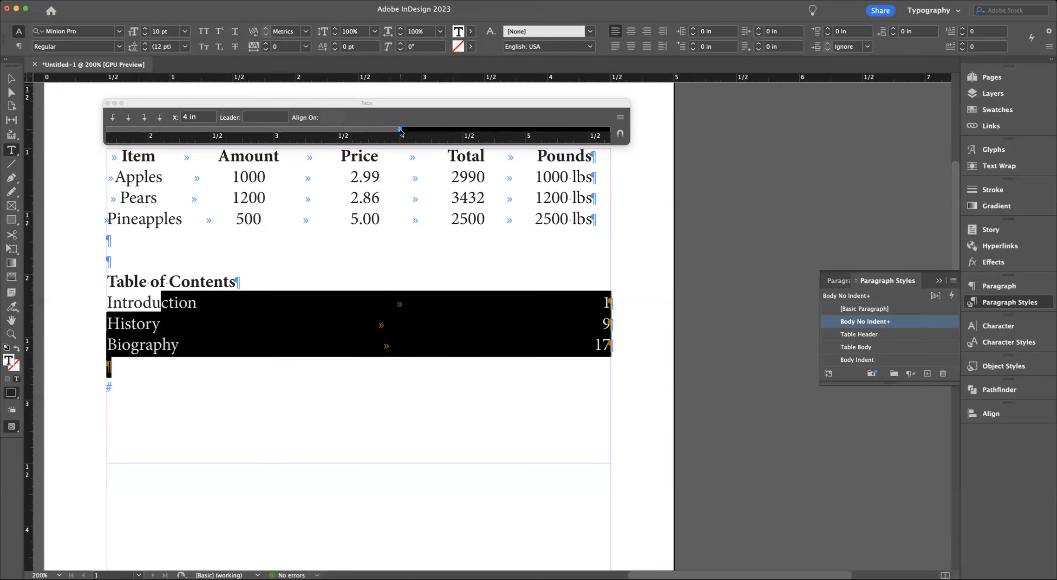
click(269, 117)
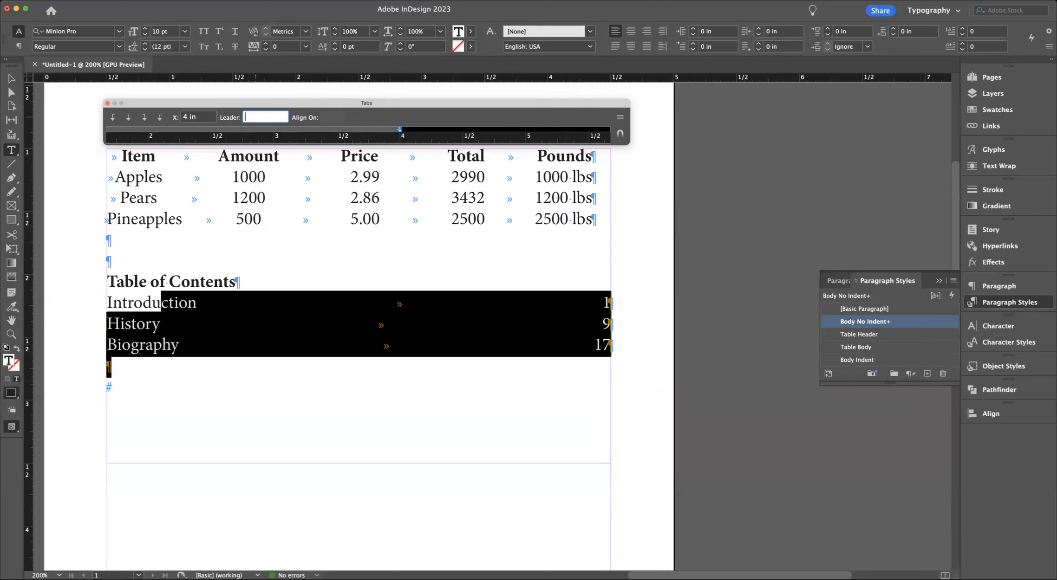
click(209, 117)
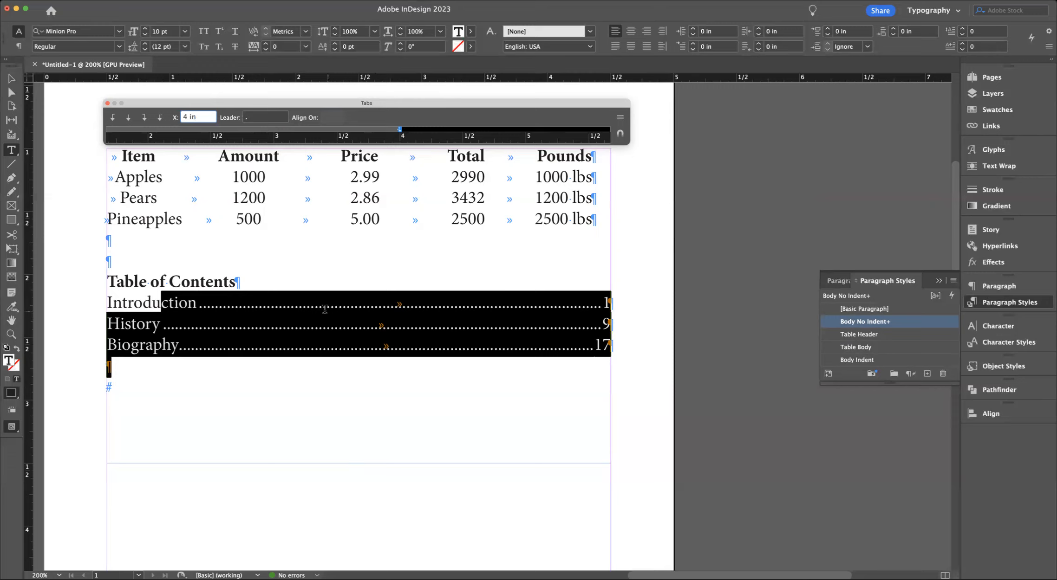
click(254, 119)
text(.)
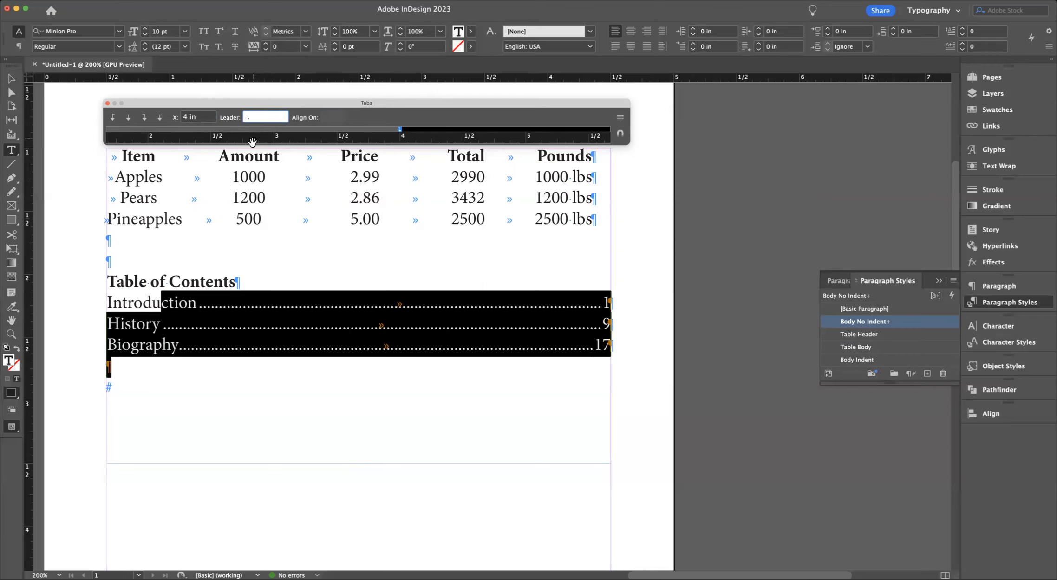
click(207, 119)
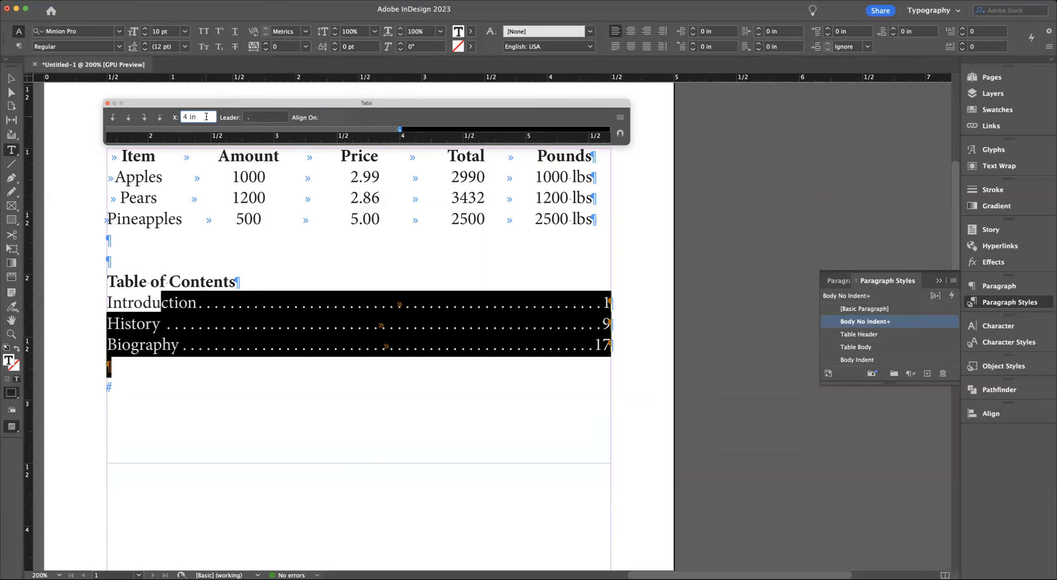
Add another right-justified tab stop with a space-and-period leader to the contents entries and move it to 3.7222 in.
click(388, 129)
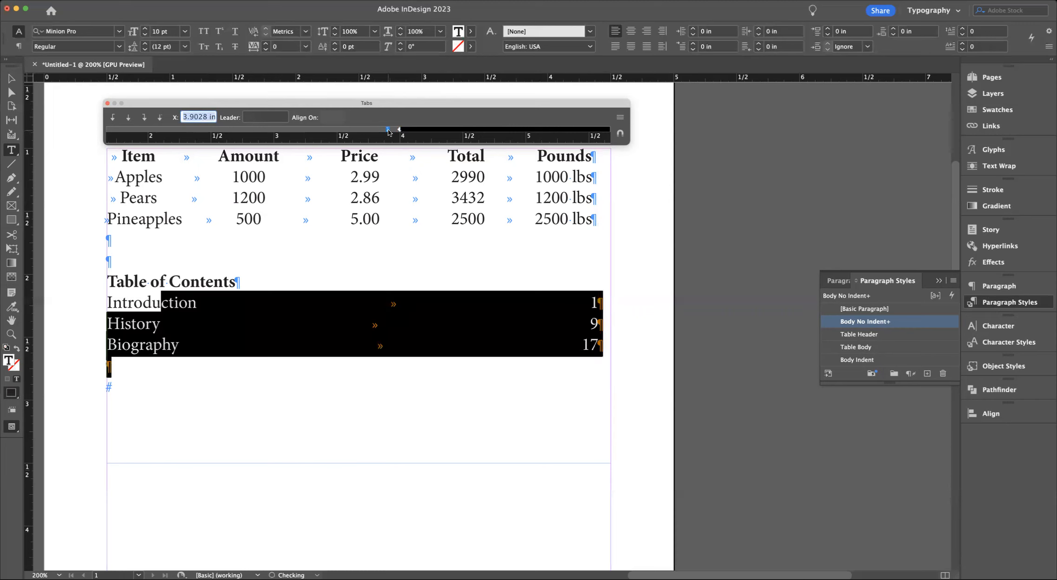
click(265, 120)
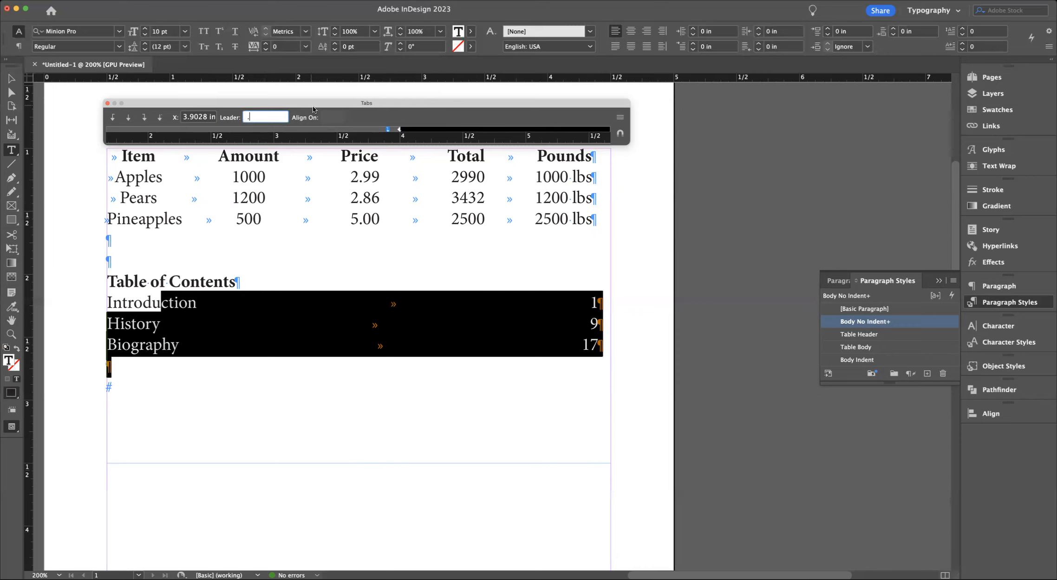
click(399, 130)
click(387, 130)
drag(386, 133, 365, 132)
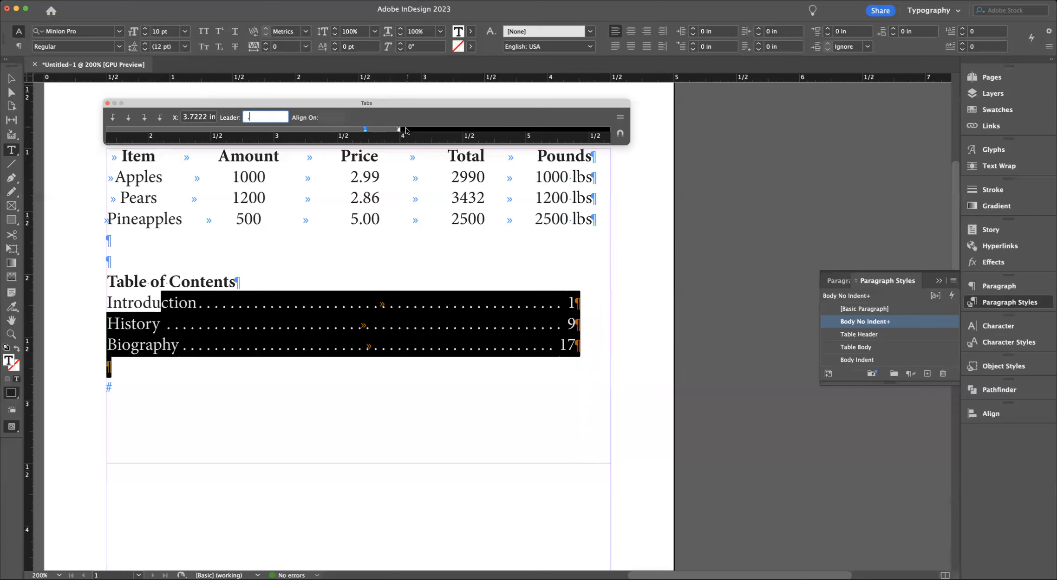
Insert a tab character before the page numbers 1, 9 and 17 in the contents entries.
click(567, 304)
key(Tab)
click(568, 324)
key(Tab)
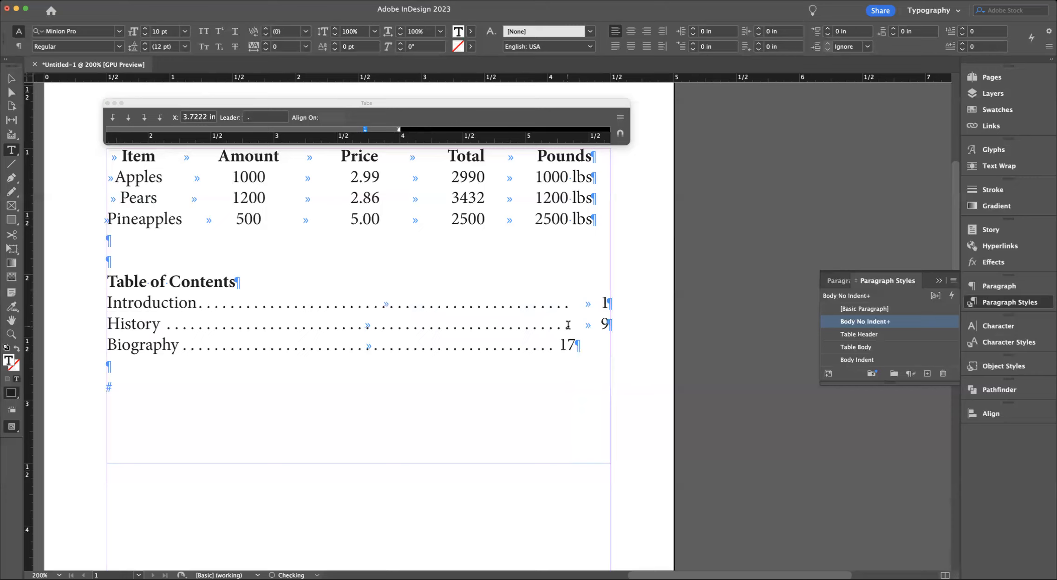
click(558, 346)
key(Tab)
Move the leader tab stop to 3.8194 in for all three contents entries, removing the extra stop created for Biography alone.
drag(365, 129, 385, 128)
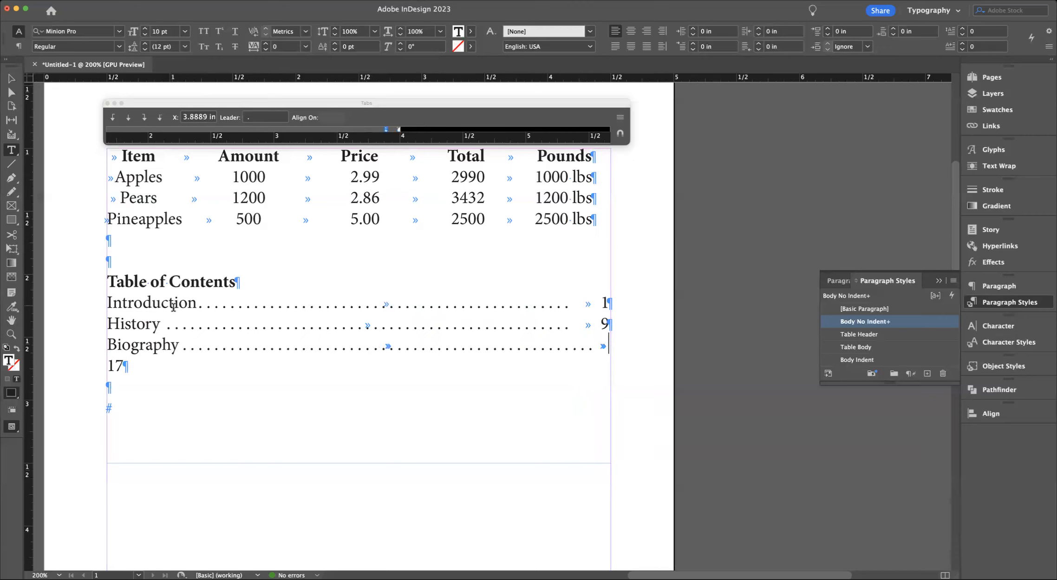
drag(160, 304, 220, 367)
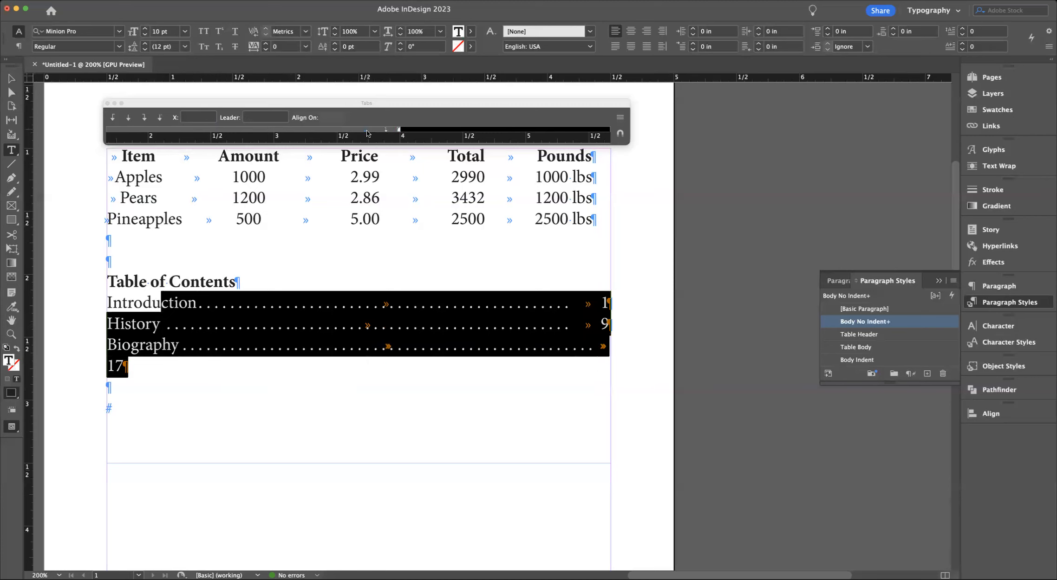
mouse_move(388, 136)
mouse_down()
mouse_move(385, 109)
mouse_move(393, 120)
mouse_up()
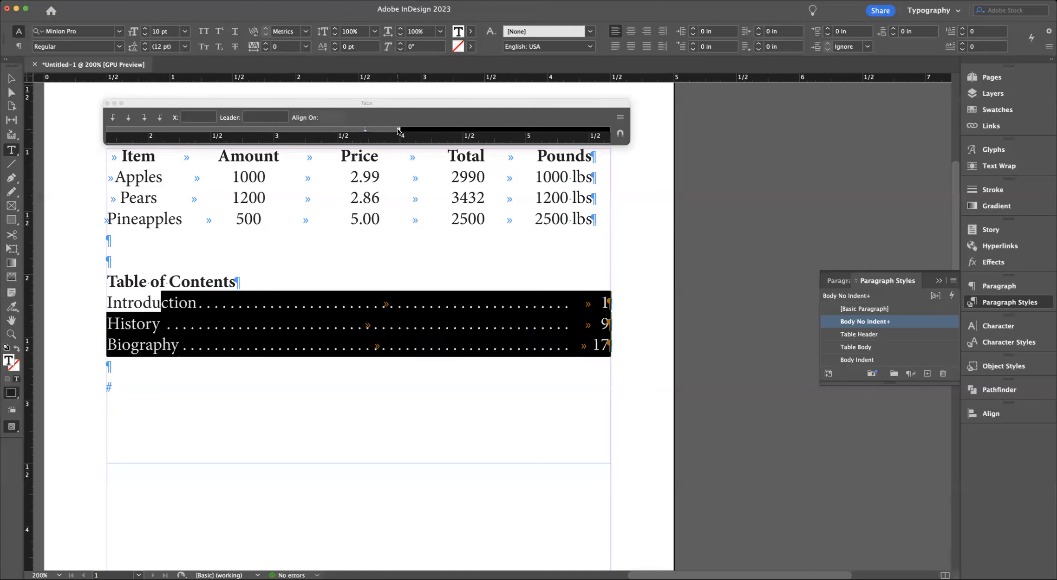
drag(364, 130, 376, 127)
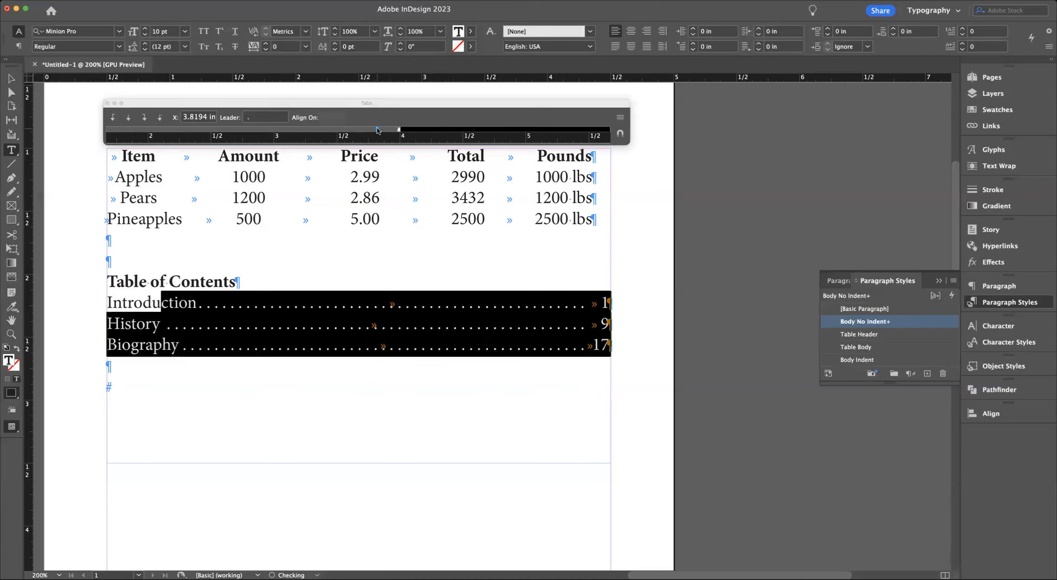
Deselect the contents entries and switch the screen mode to Preview.
click(532, 305)
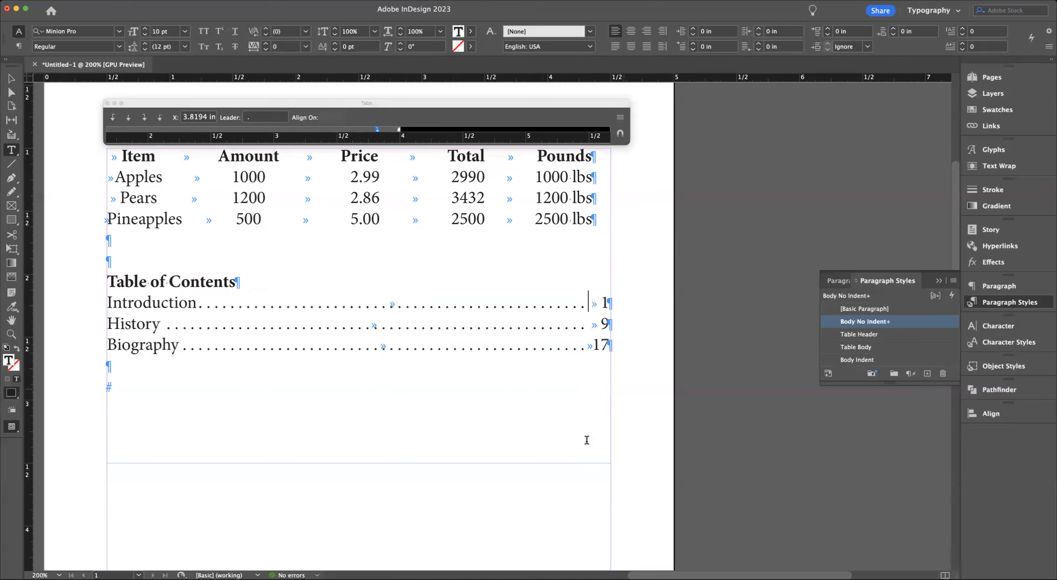
click(13, 428)
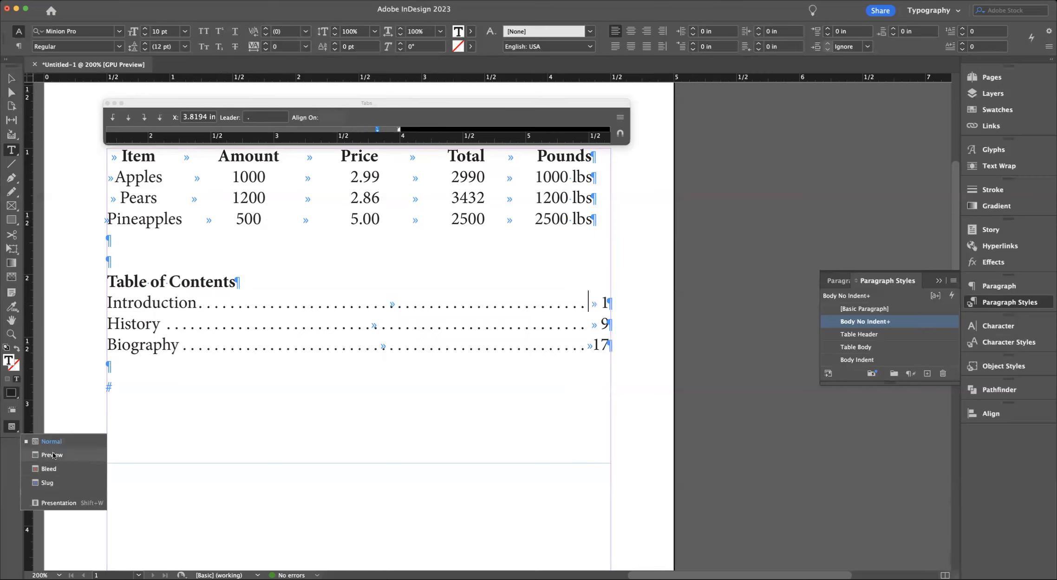
click(52, 455)
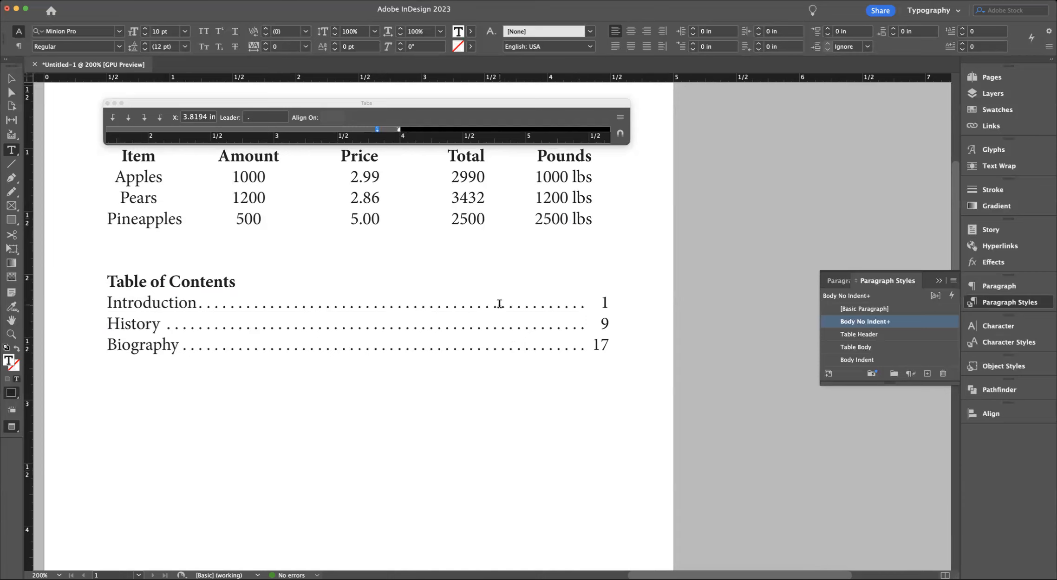
Fine-tune the leader tab stop of the three contents entries to 3.8472 in.
key(super+a)
click(132, 305)
drag(132, 305, 633, 353)
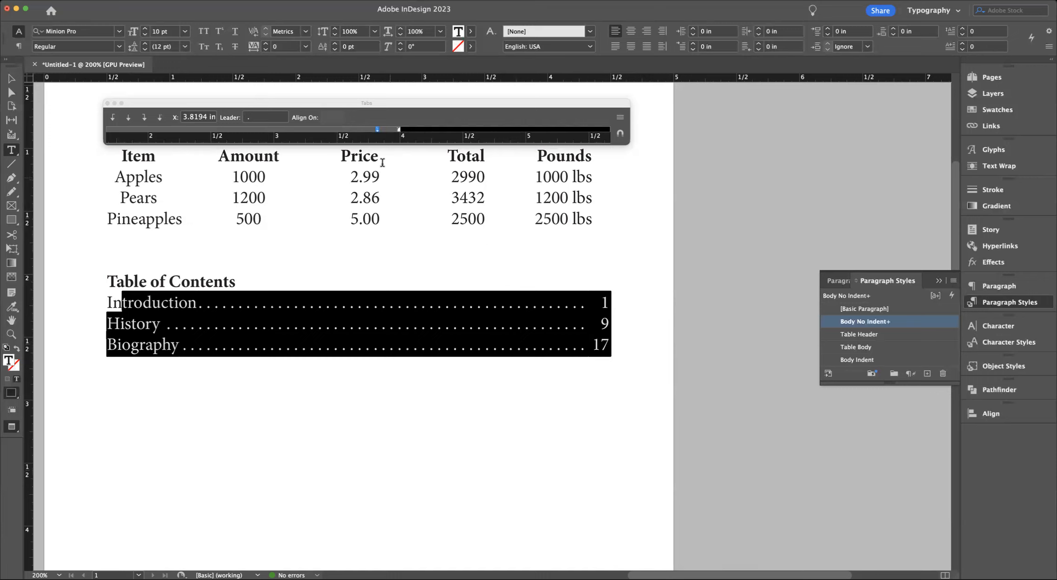
drag(378, 129, 378, 129)
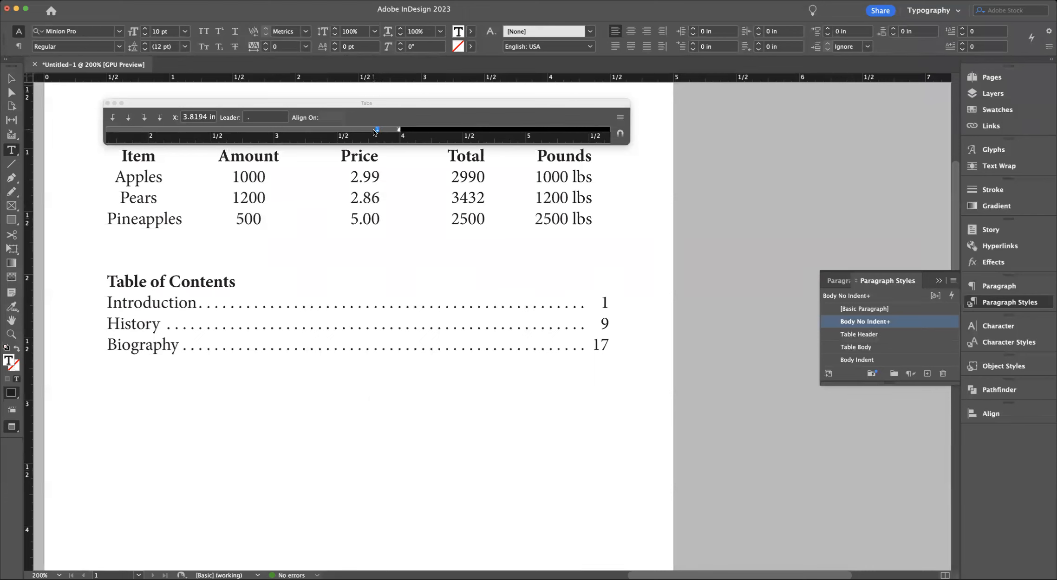
click(377, 129)
drag(376, 129, 380, 129)
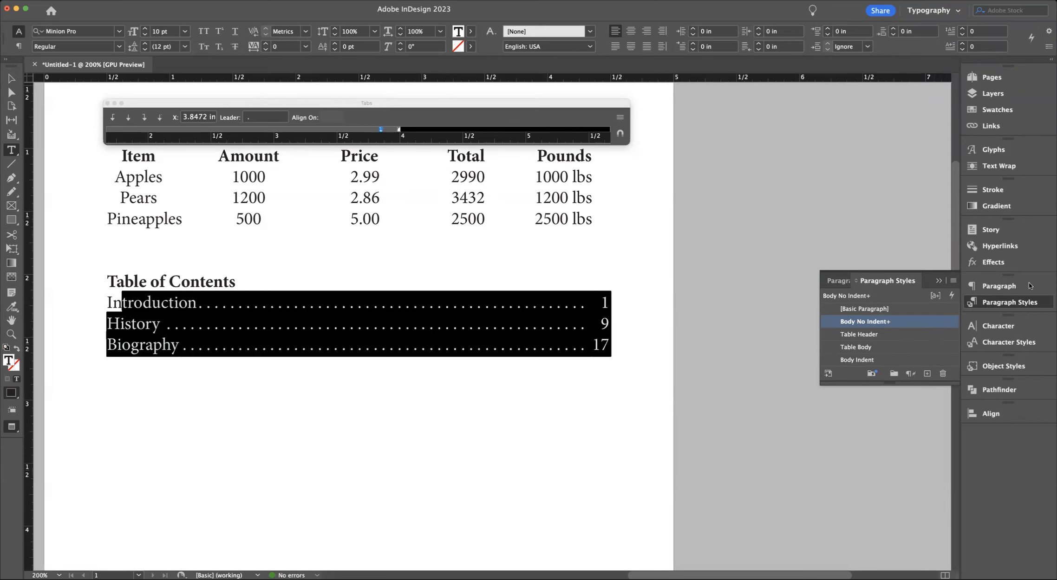
Create a paragraph style named Table of Contents Tab Leaders from the contents entries and apply it to them.
click(954, 285)
click(1002, 295)
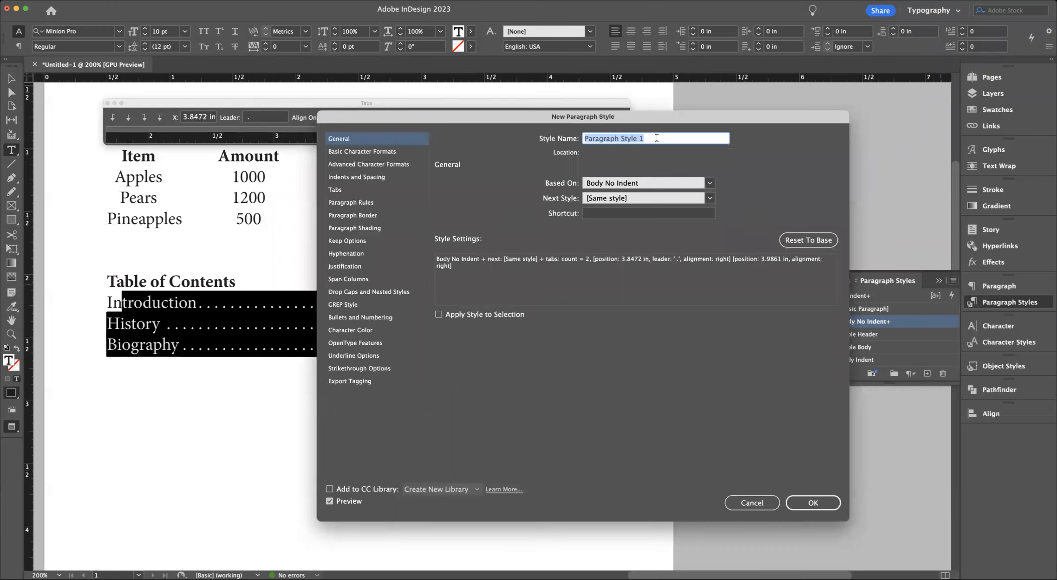
text(Table of Contents Tab Leaders)
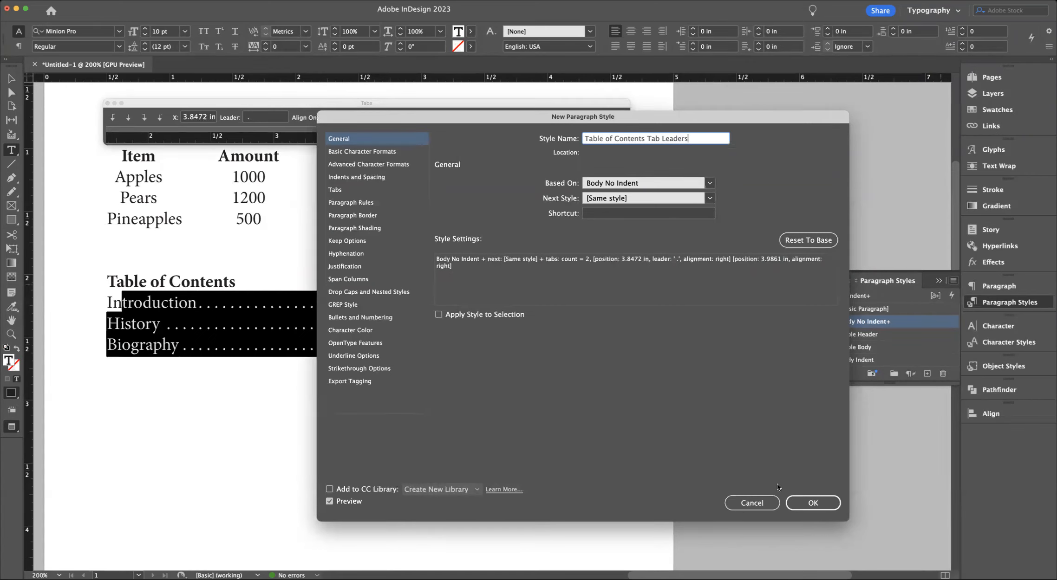
click(802, 500)
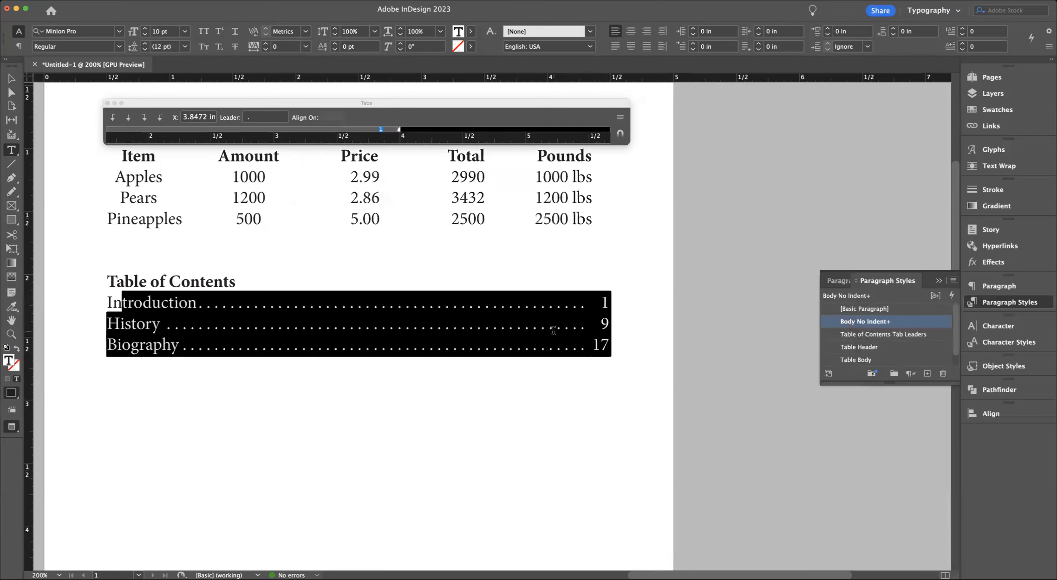
click(882, 335)
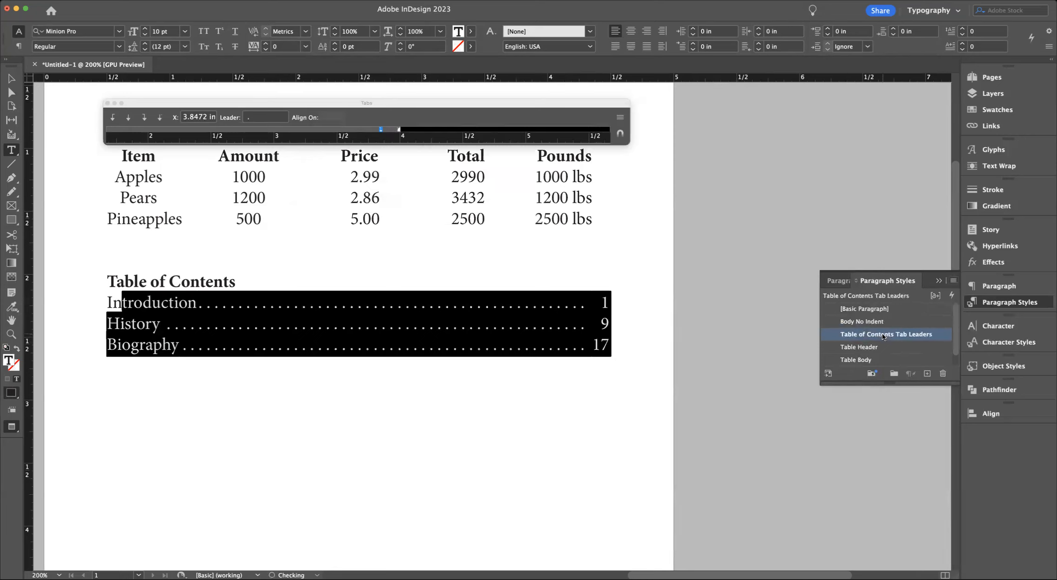
Enlarge the paragraph styles list and move Body Indent directly below Body No Indent.
scroll(887, 341, down, 1)
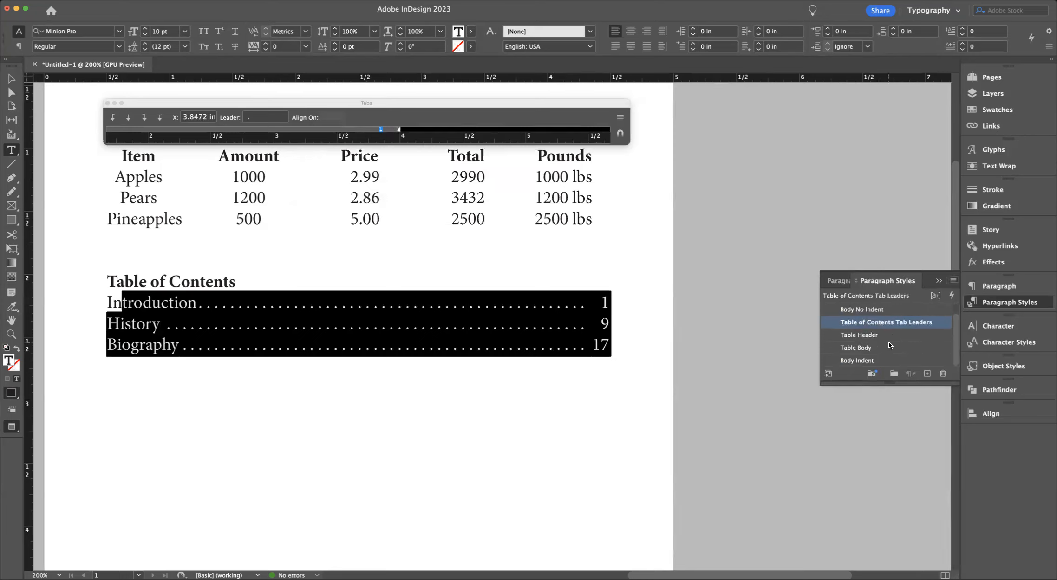
drag(867, 320, 849, 332)
scroll(850, 362, up, 1)
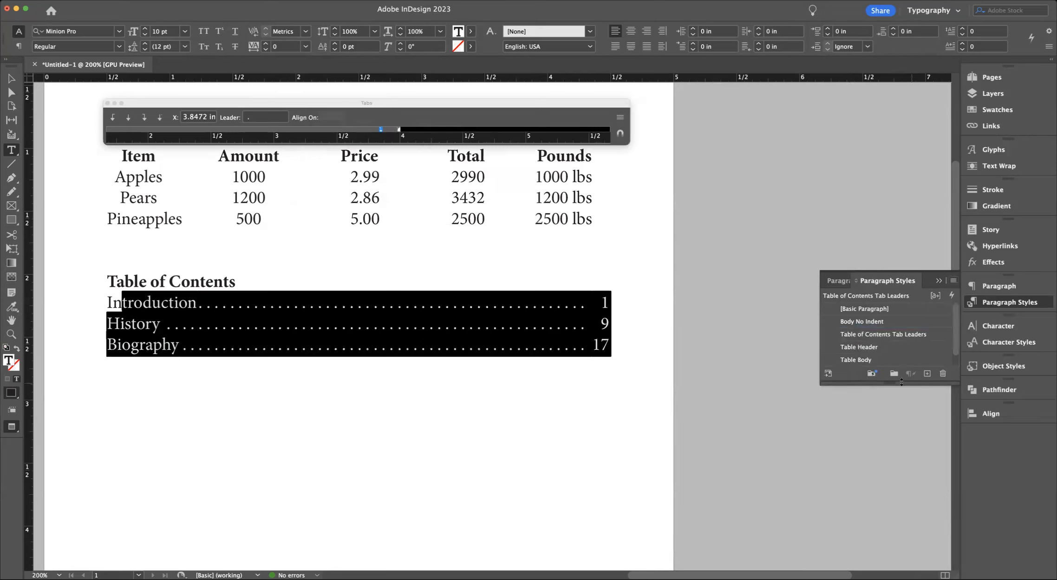
drag(891, 384, 890, 430)
drag(831, 371, 849, 353)
click(815, 385)
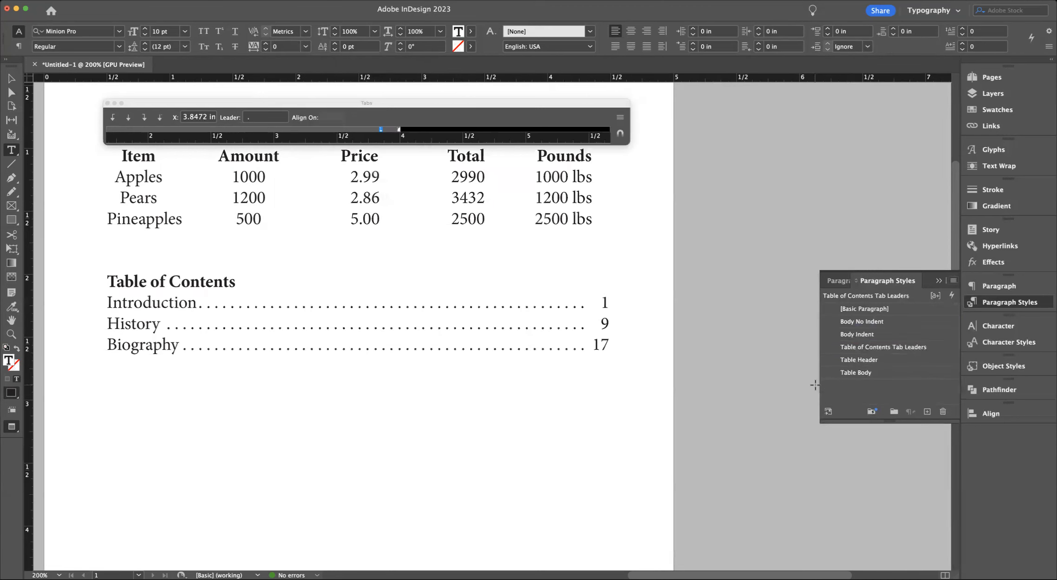
Place the text cursor below the contents entries and return the screen mode to Normal.
click(408, 370)
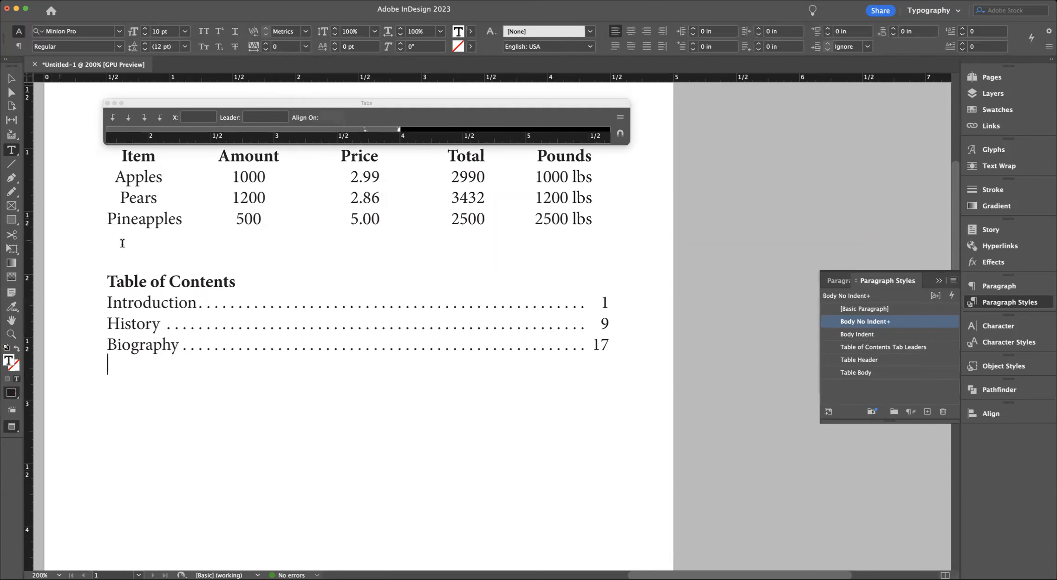
scroll(289, 279, up, 1)
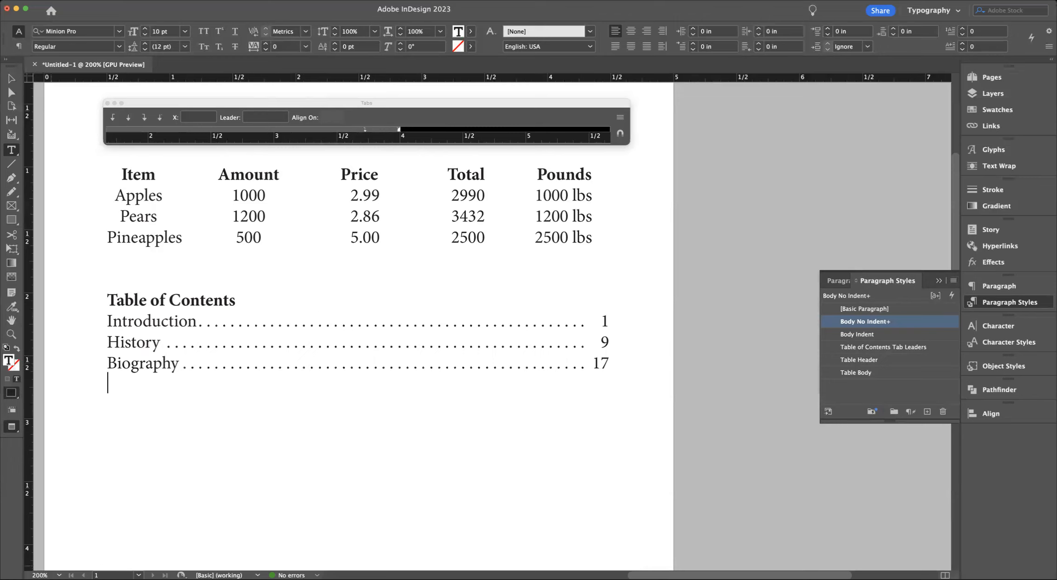
drag(7, 429, 54, 445)
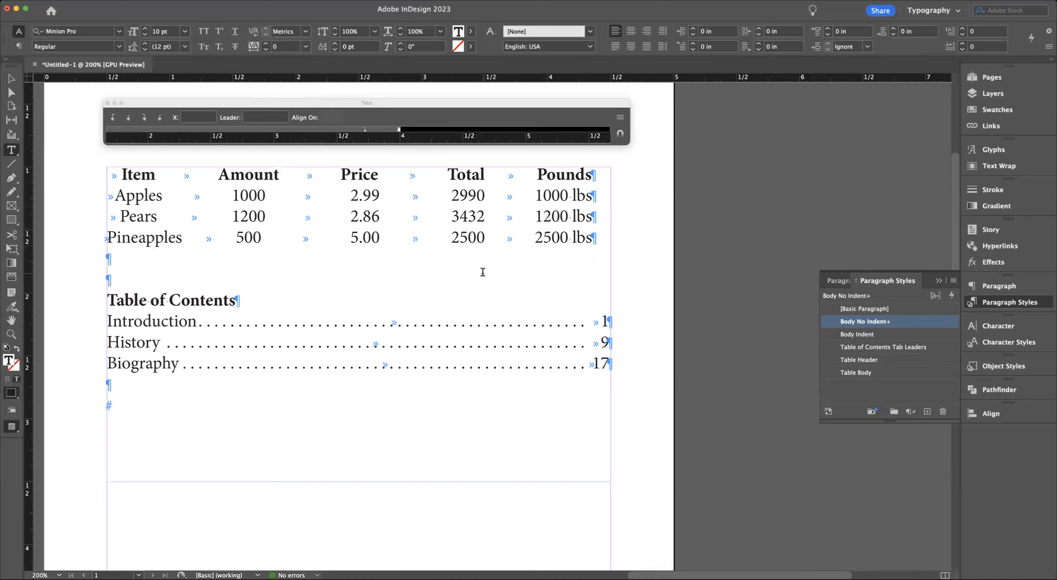
Try moving the Total column's tab stop to 3.0417 in for the Apples row only, and undo the move.
drag(134, 197, 531, 243)
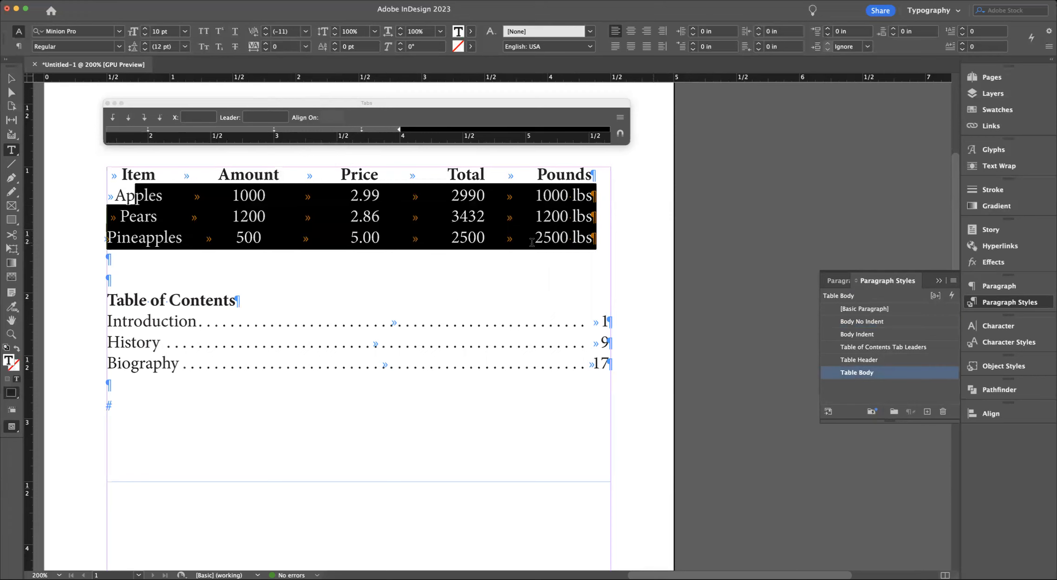
click(249, 195)
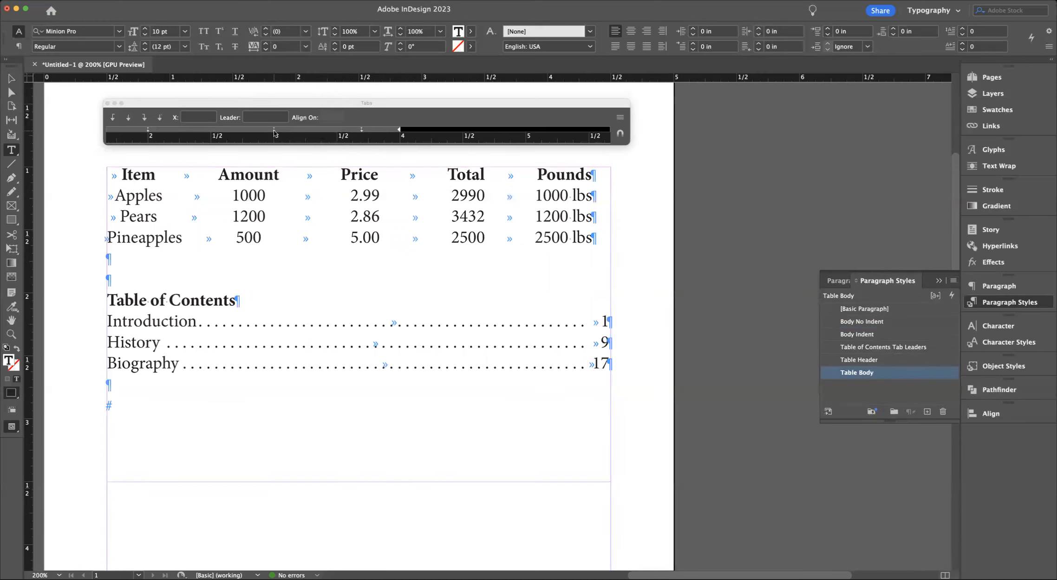
drag(274, 134, 279, 134)
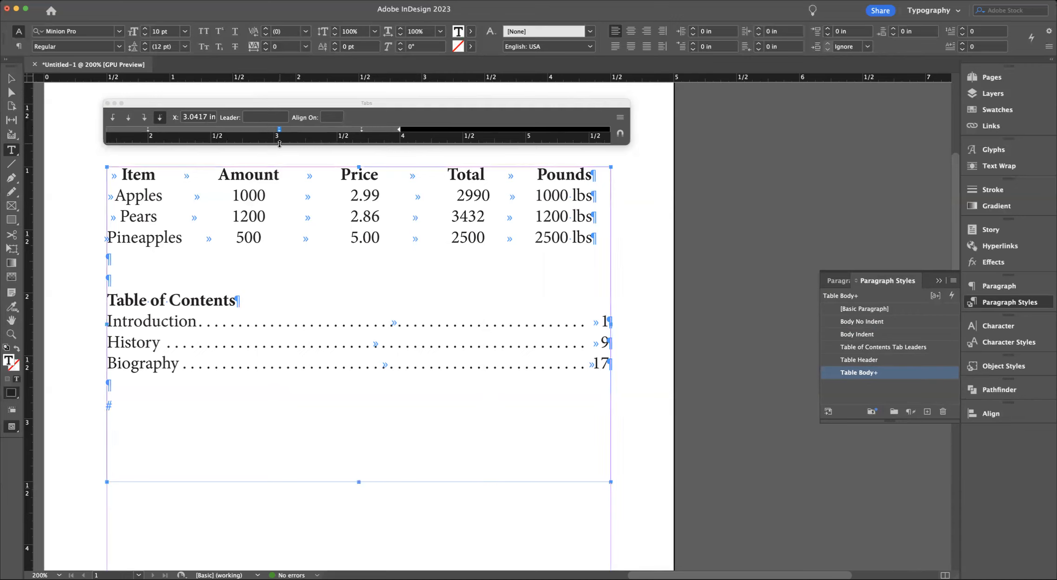
key(super+z)
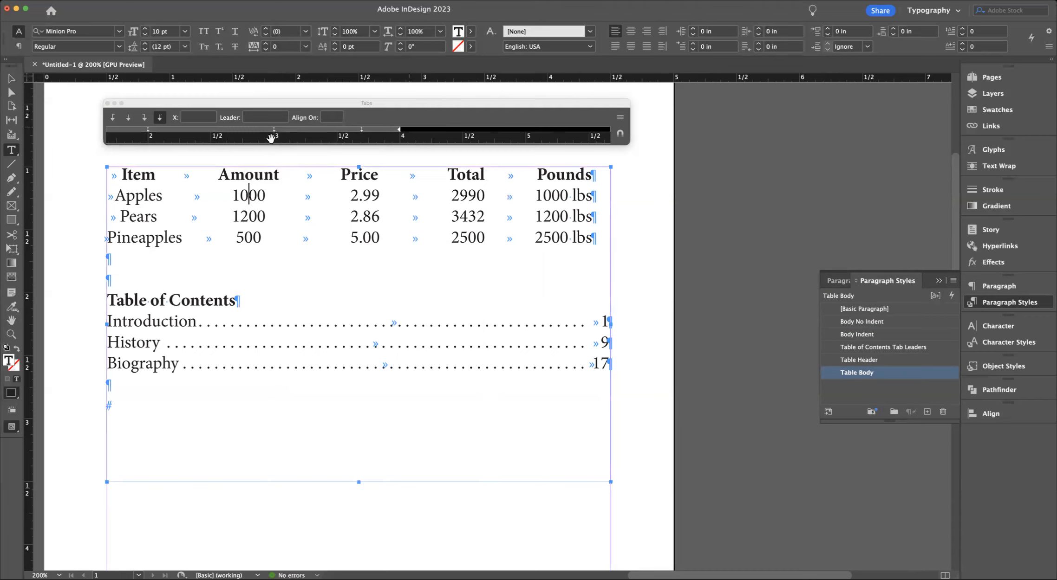
Snap the Tabs ruler to the text frame so its zero point aligns with the frame's left edge.
click(619, 134)
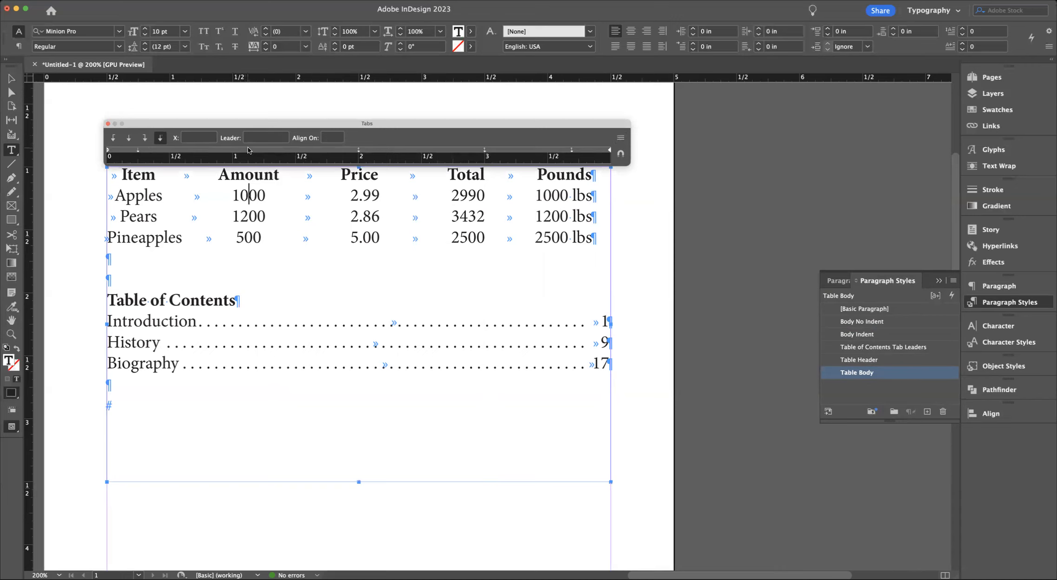
Move the Amount column's tab stop to 1.1667 in in the Apples row and redefine the Table Body style to match.
drag(248, 150, 255, 148)
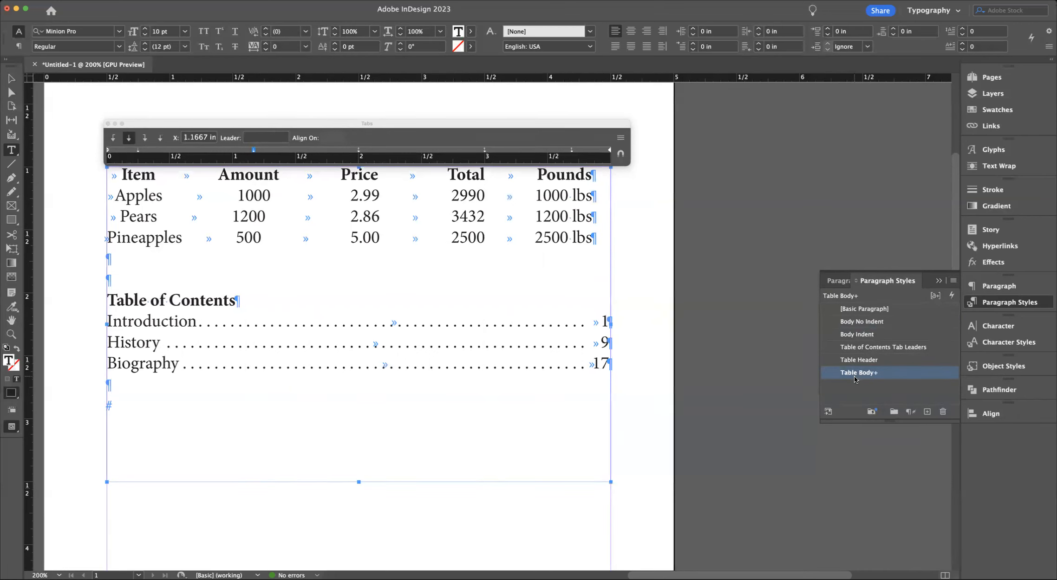
click(954, 281)
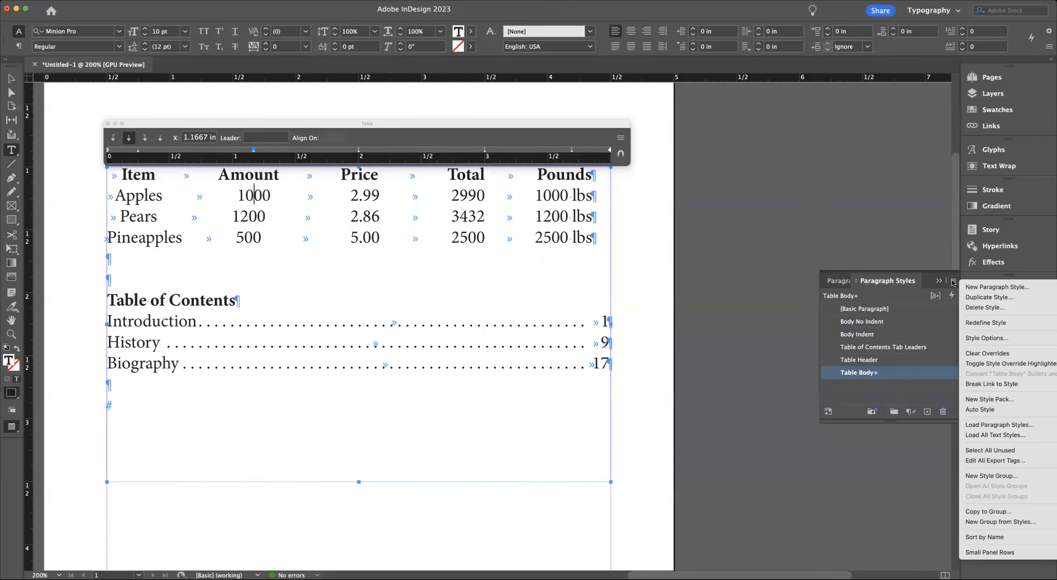
click(967, 324)
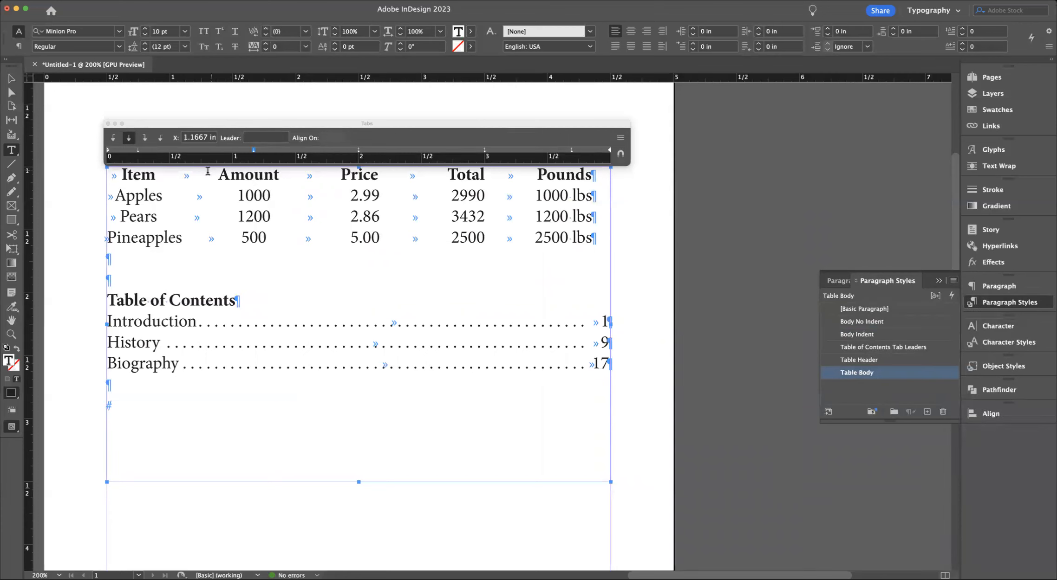
Move the header row's Amount tab stop to 1.1667 in and redefine the Table Header style with it.
click(231, 174)
drag(246, 152, 253, 152)
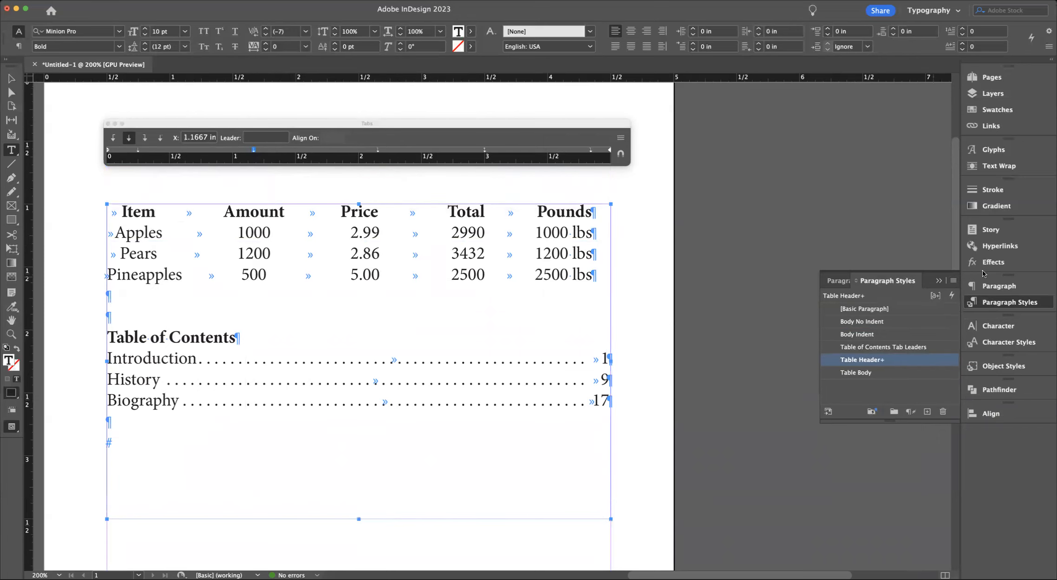
click(952, 282)
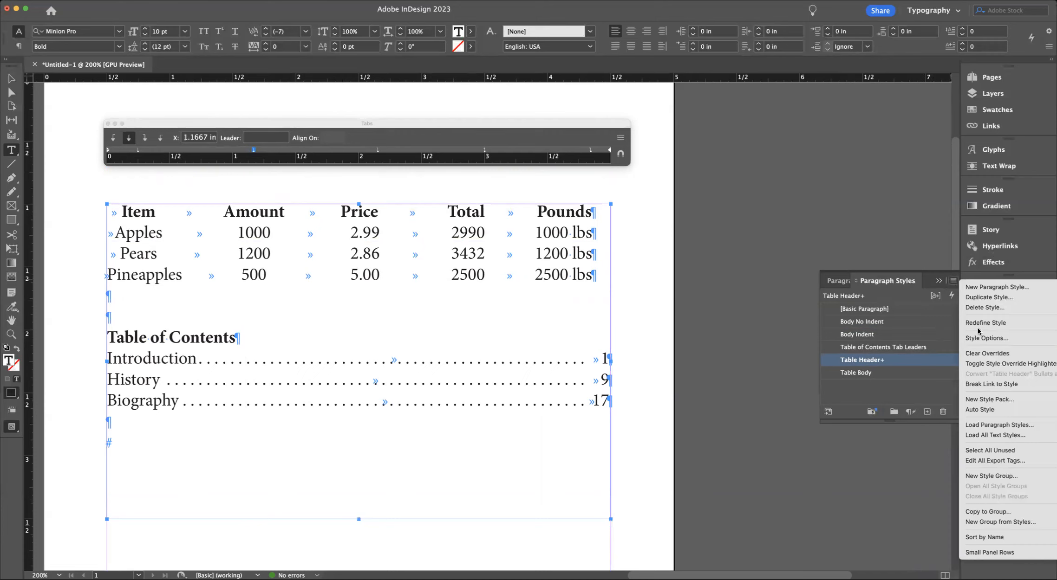
click(979, 324)
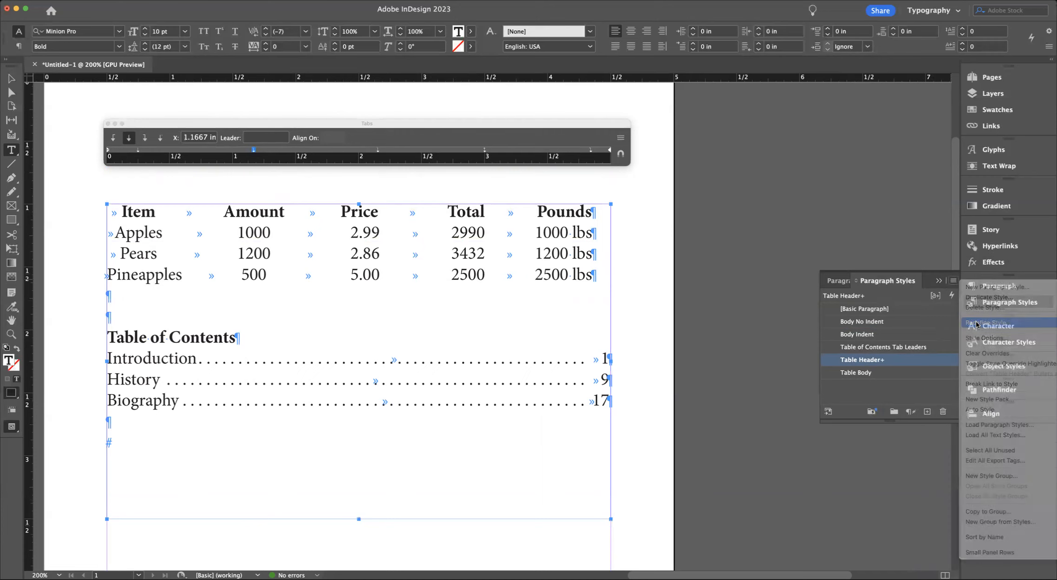
click(341, 296)
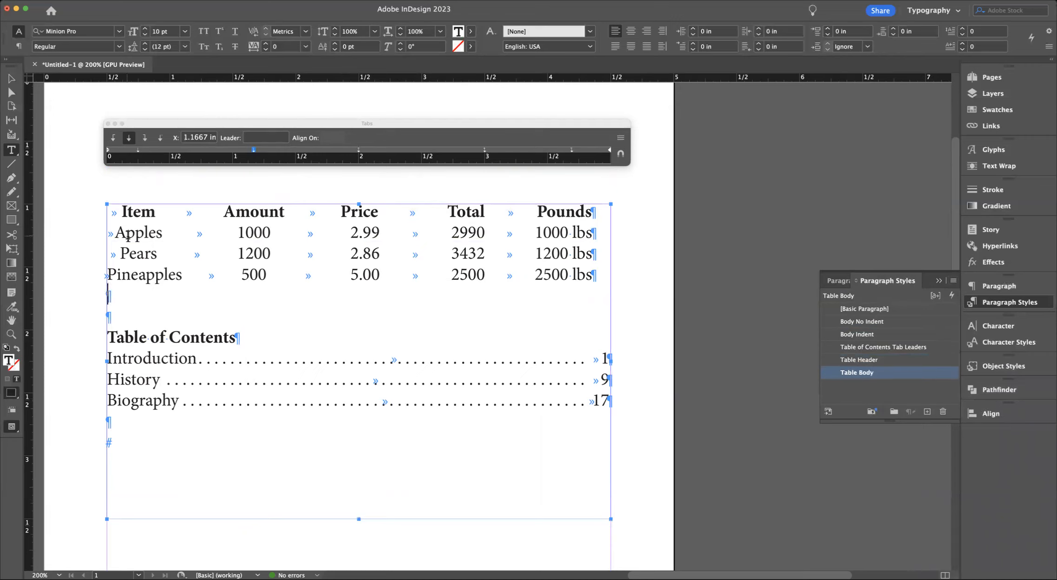
Move the first tab stop of the Apples, Pears and Pineapples rows to 0.3333 in and redefine the Table Body style.
drag(133, 235, 154, 276)
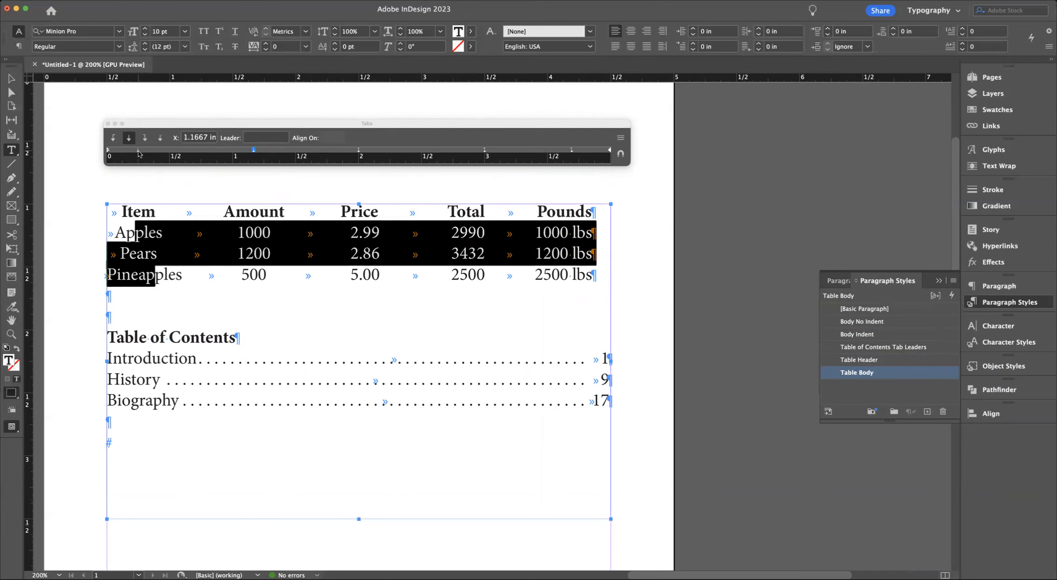
drag(139, 154, 147, 153)
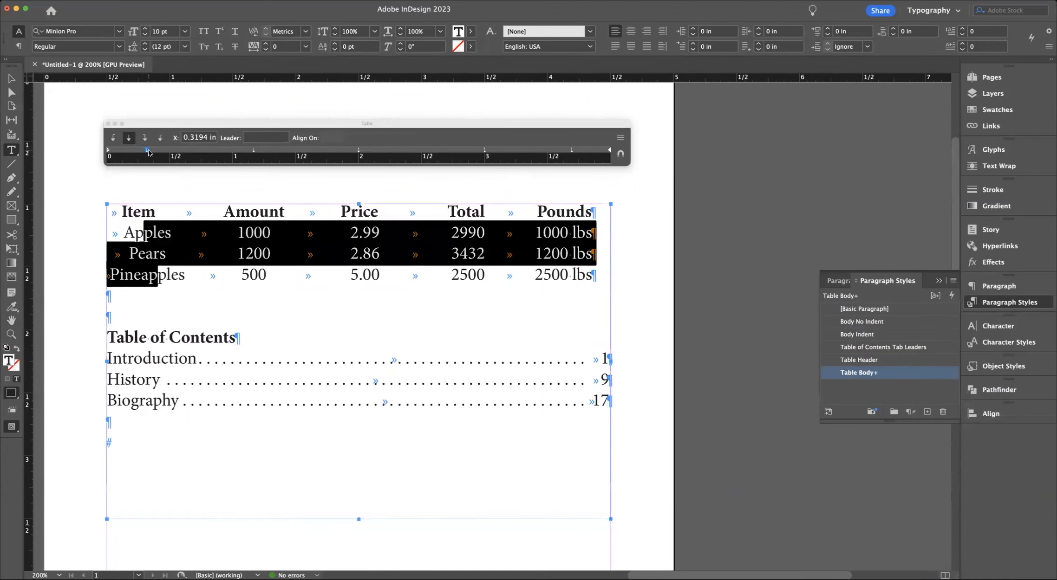
drag(146, 152, 148, 151)
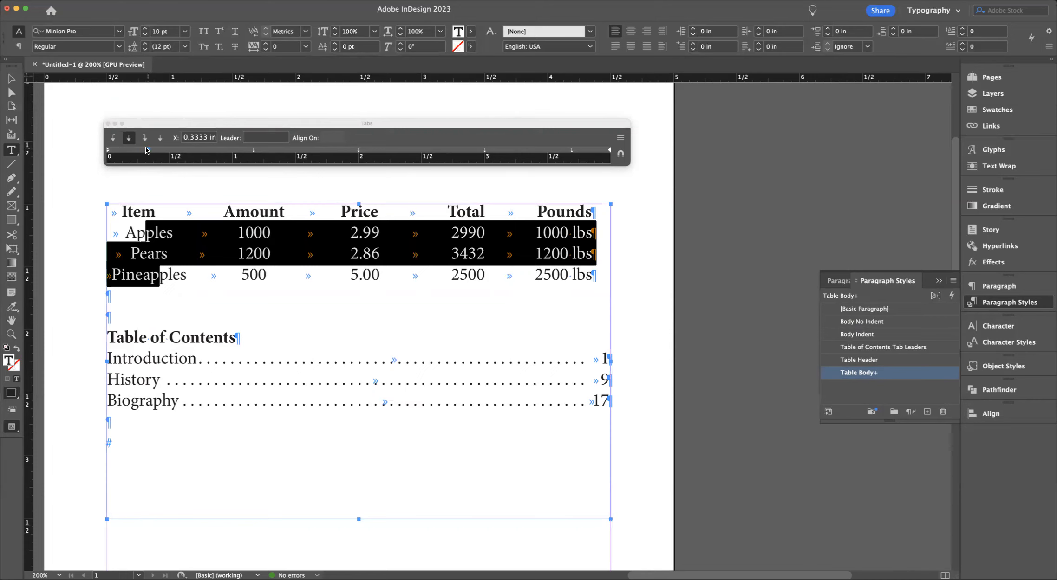
click(952, 280)
click(986, 354)
Move the Item heading's tab stop to 0.3472 in and redefine the Table Header style to include it.
click(134, 211)
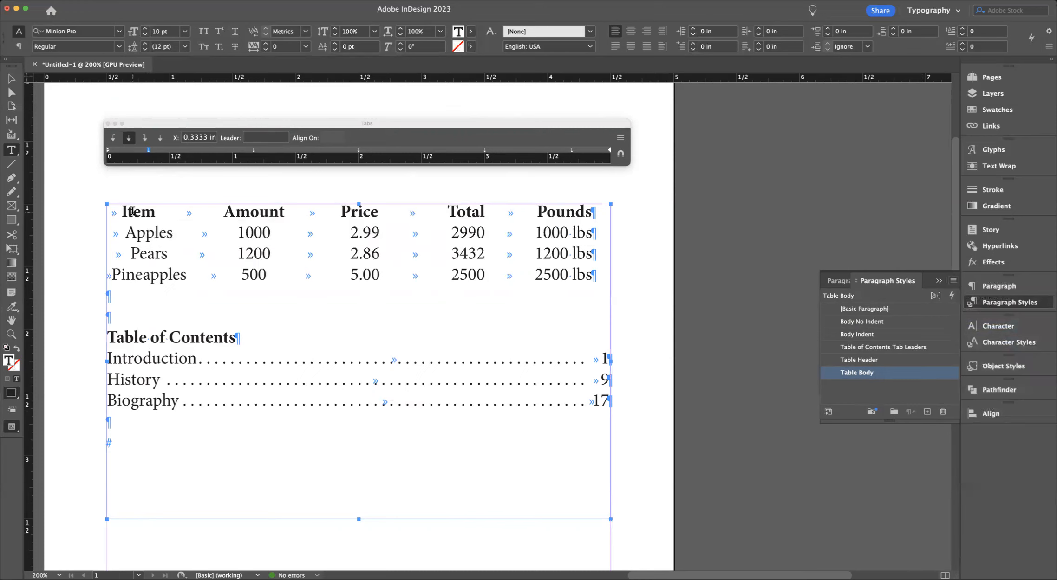
drag(135, 149, 150, 149)
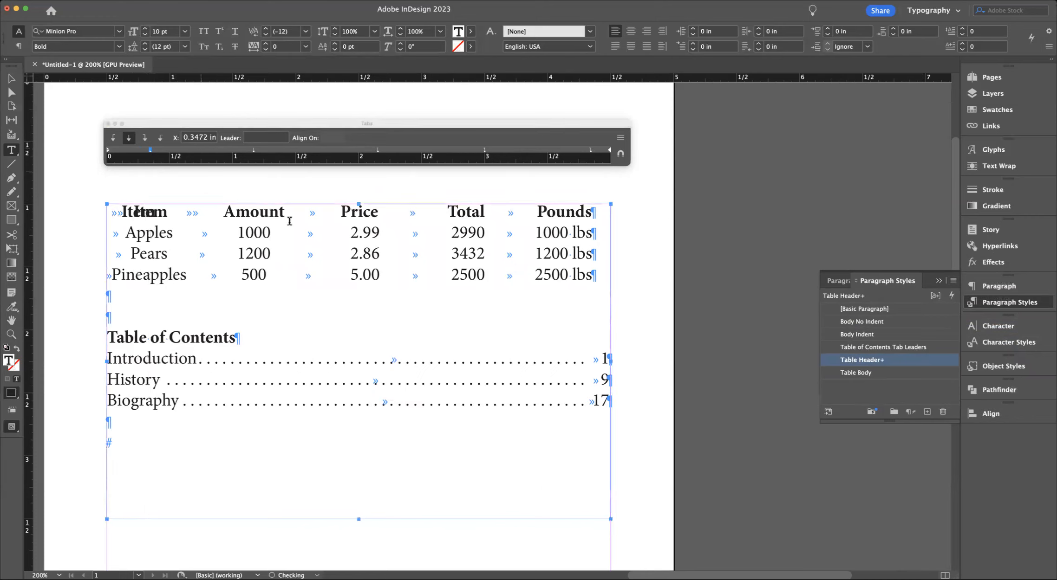
click(949, 281)
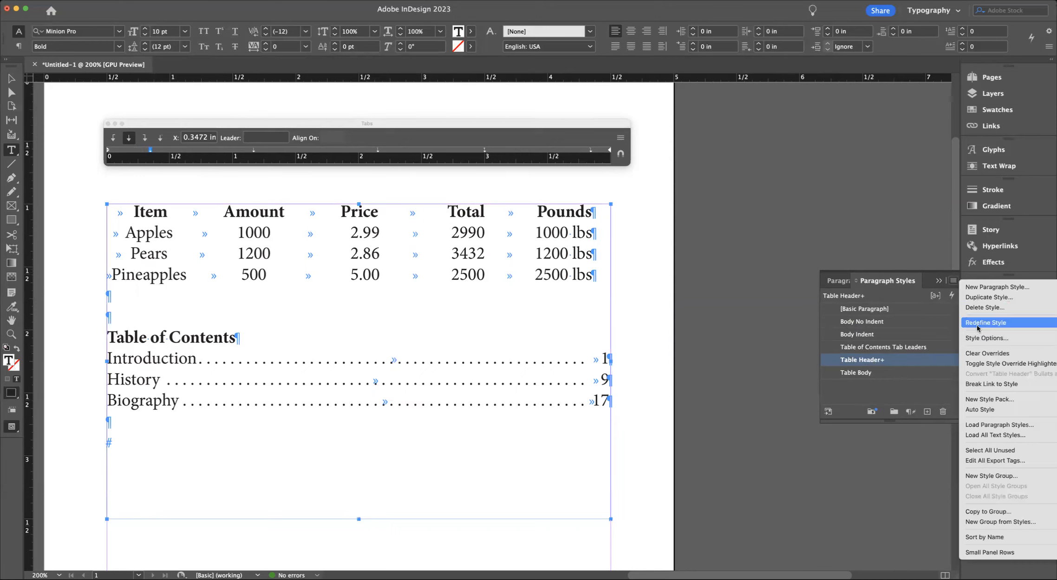
click(977, 326)
Place the text cursor in the Pineapples amount and move the Tabs ruler down to just above the table.
click(263, 274)
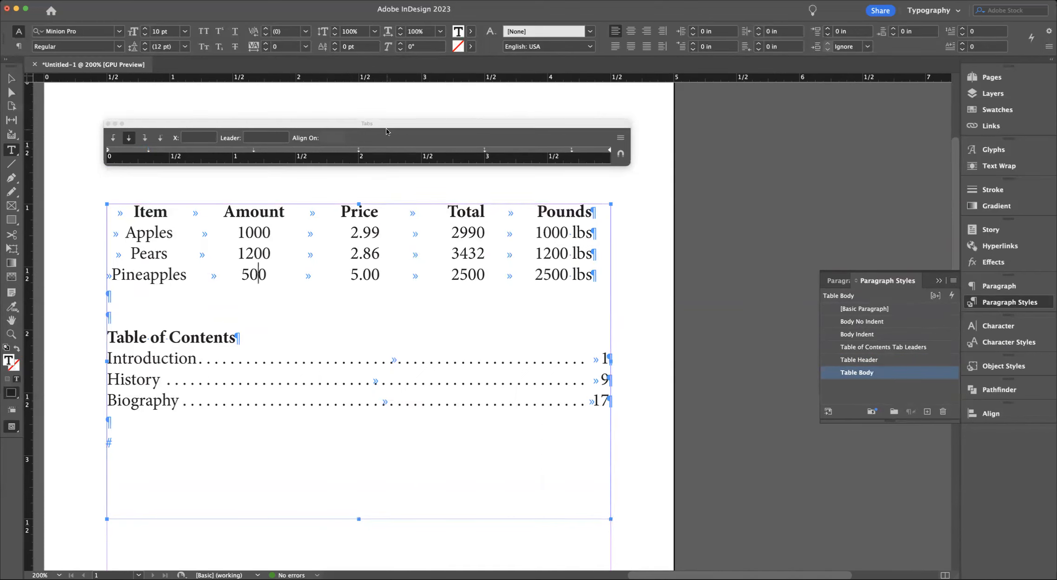
drag(385, 122, 386, 150)
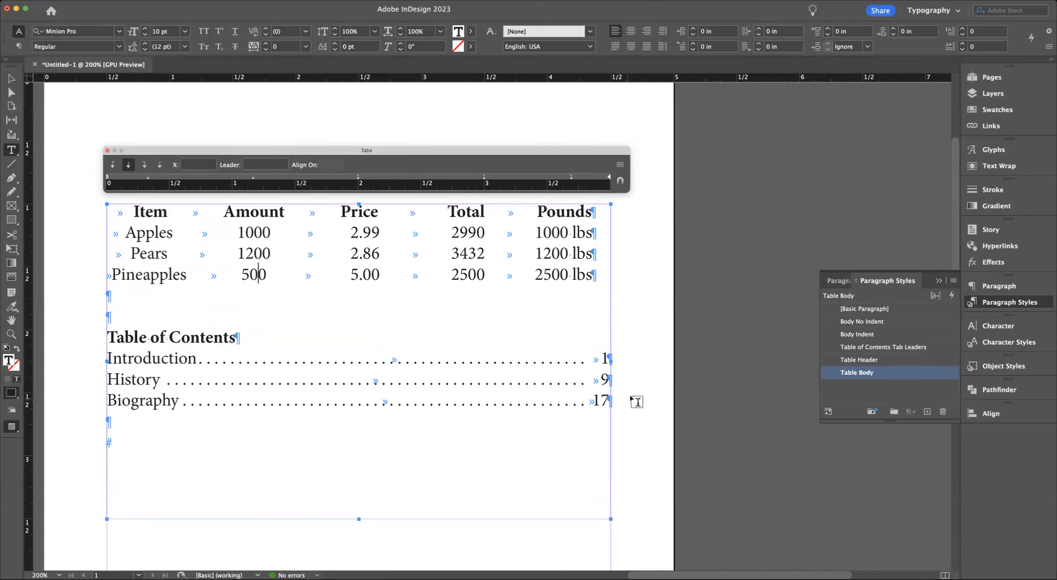